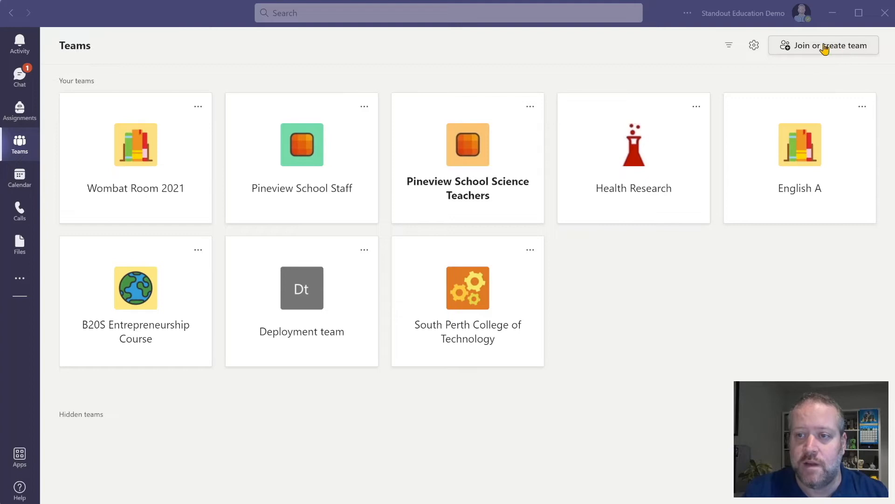
# Step: Create a new team of the Class type named "Stevo's Class 2022", leaving the description empty
pyautogui.click(834, 56)
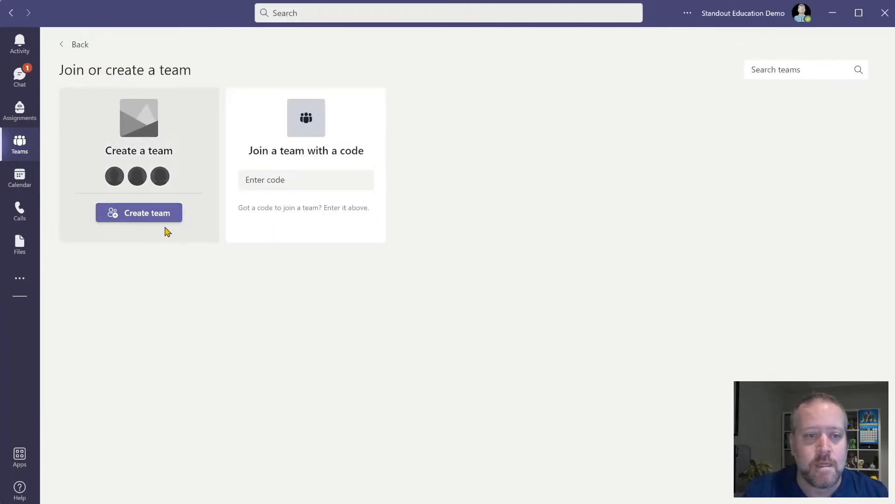
pyautogui.click(150, 217)
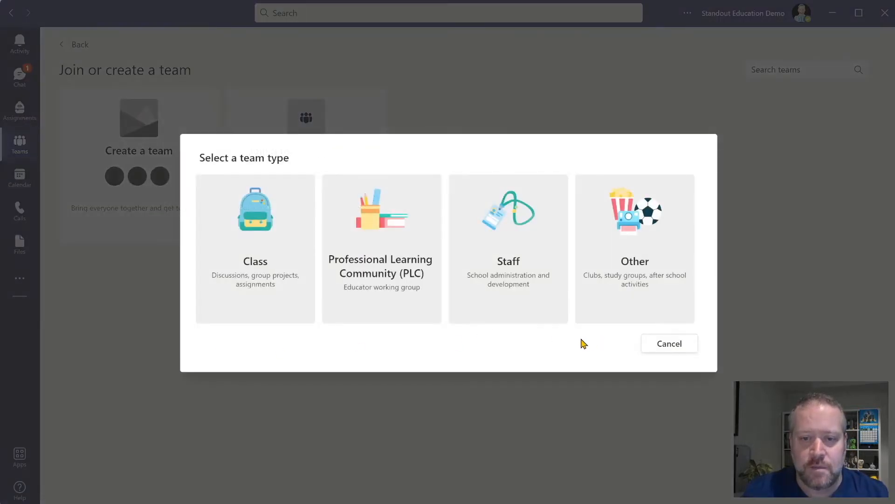
pyautogui.click(262, 282)
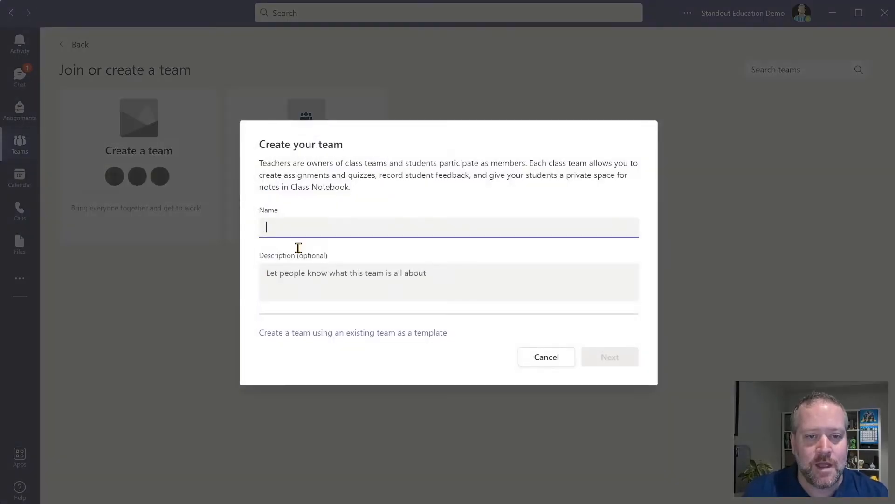
pyautogui.write('Stev')
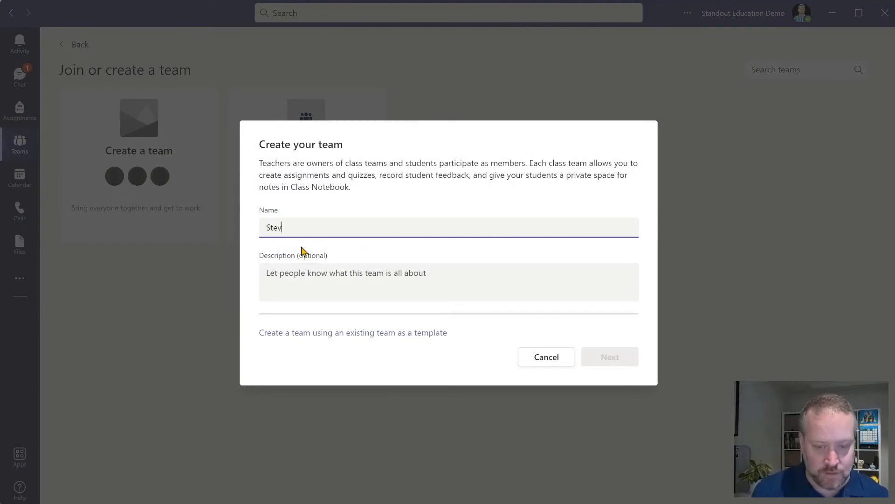
pyautogui.write("o's ")
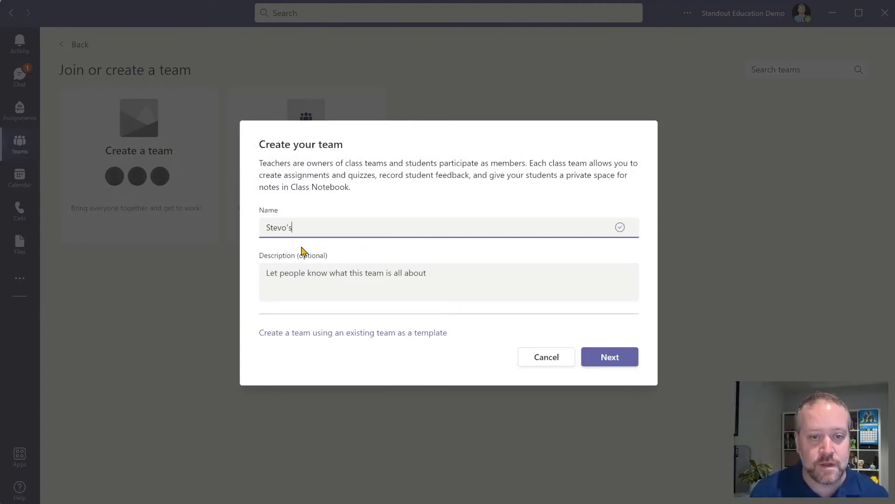
pyautogui.write('Class 2022')
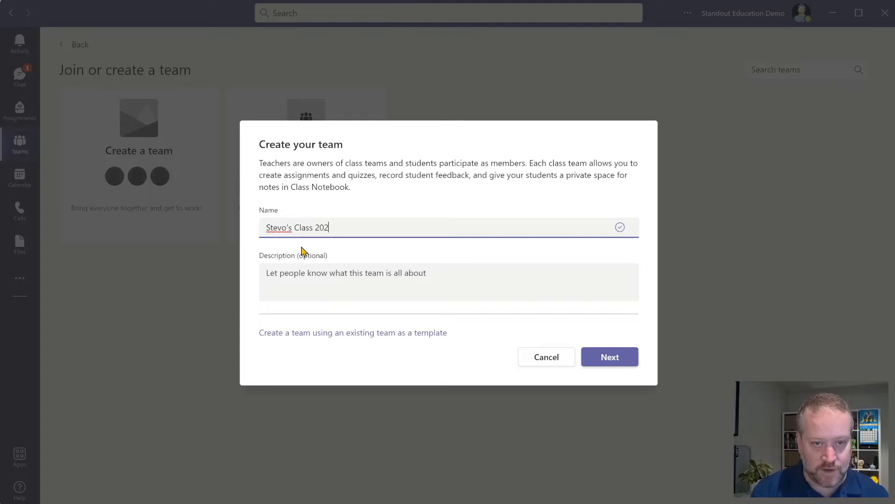
pyautogui.click(619, 362)
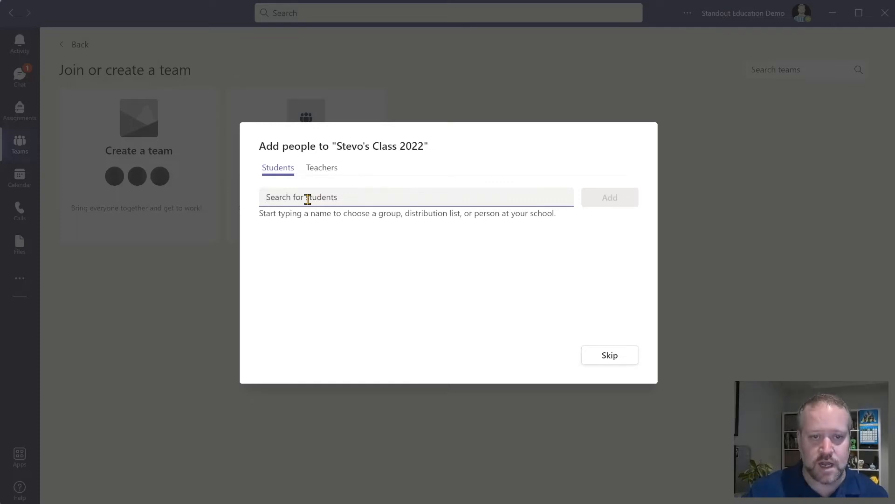
# Step: Add four students to the team, two found under "a" and two under "e", and finish without adding any teachers
pyautogui.write('a')
pyautogui.click(340, 225)
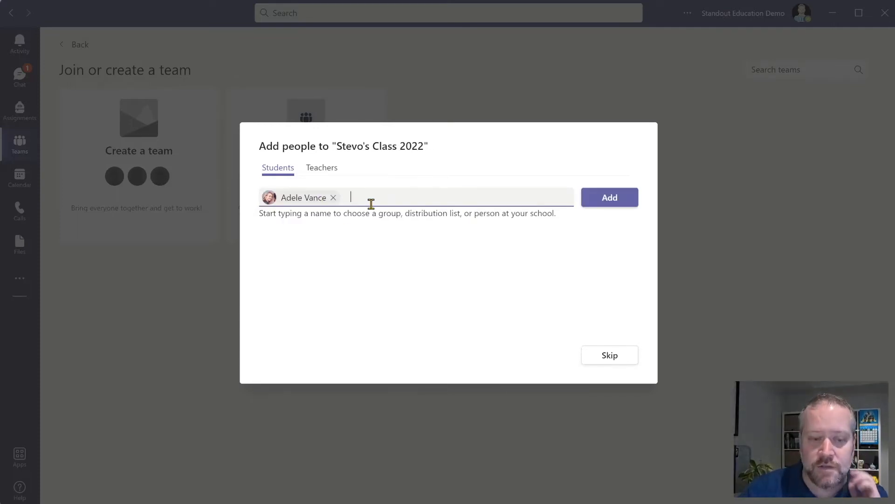
pyautogui.write('a')
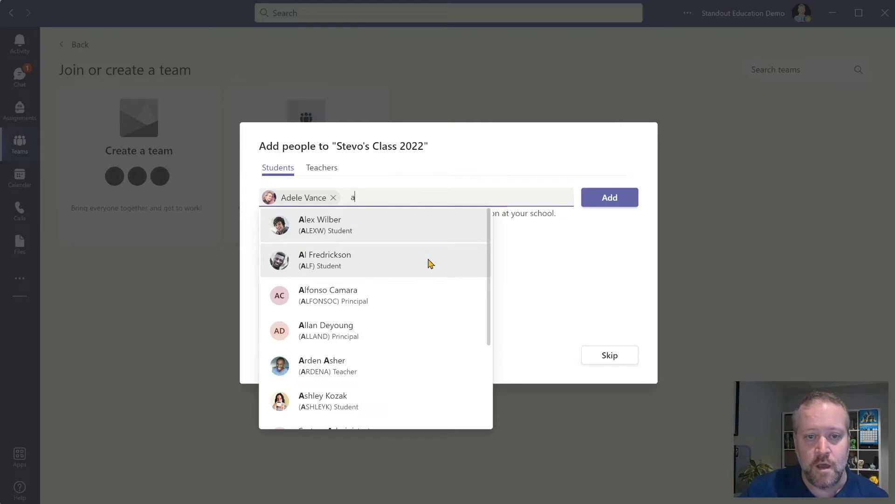
pyautogui.click(430, 264)
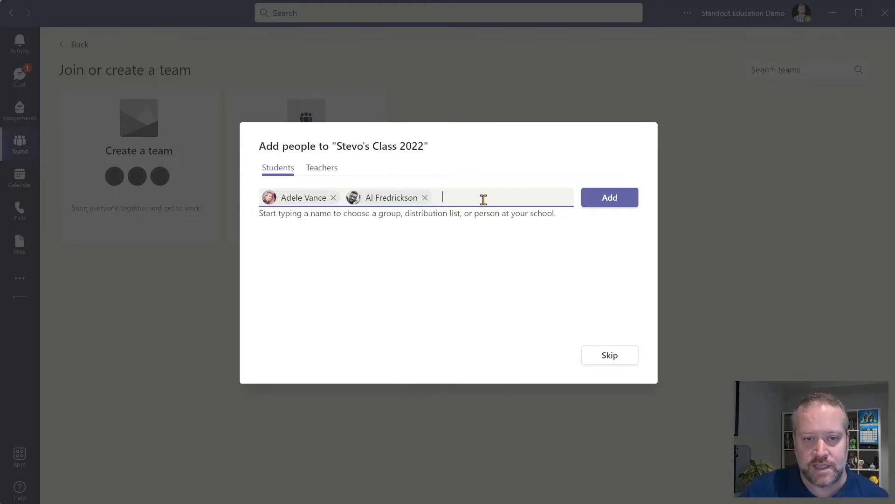
pyautogui.write('e')
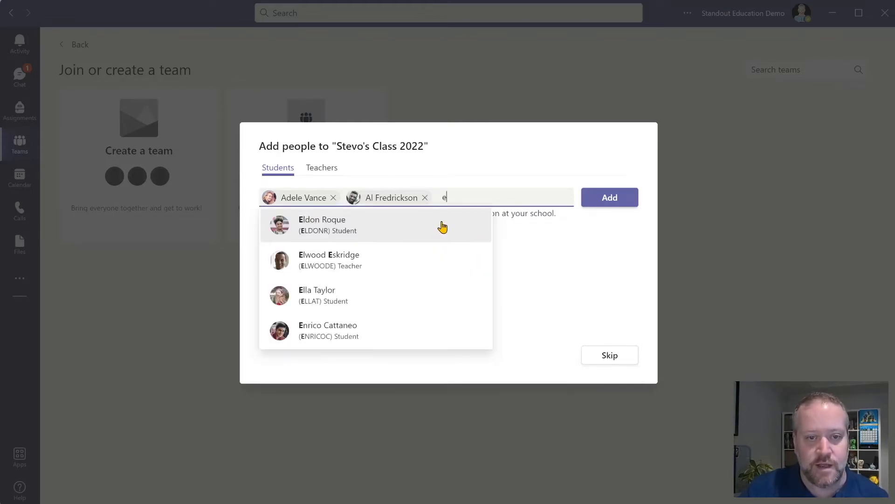
pyautogui.click(443, 226)
pyautogui.write('e')
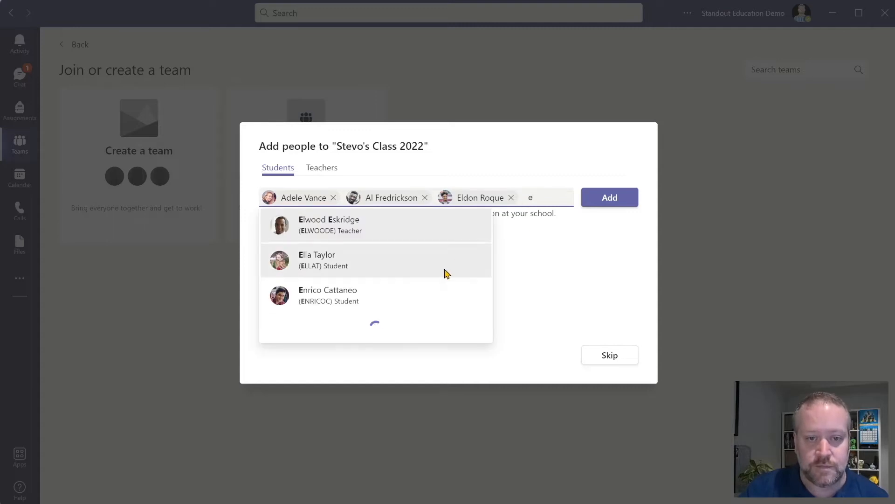
pyautogui.click(430, 300)
pyautogui.click(609, 223)
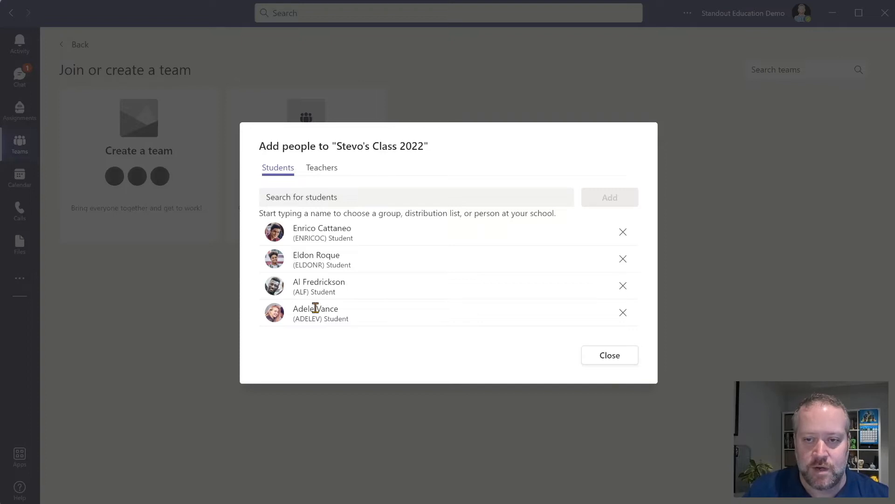
pyautogui.click(319, 171)
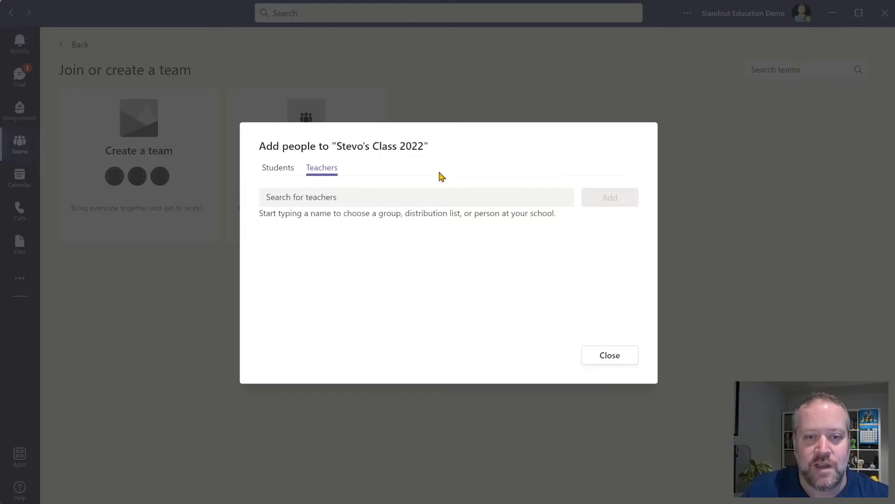
pyautogui.click(612, 365)
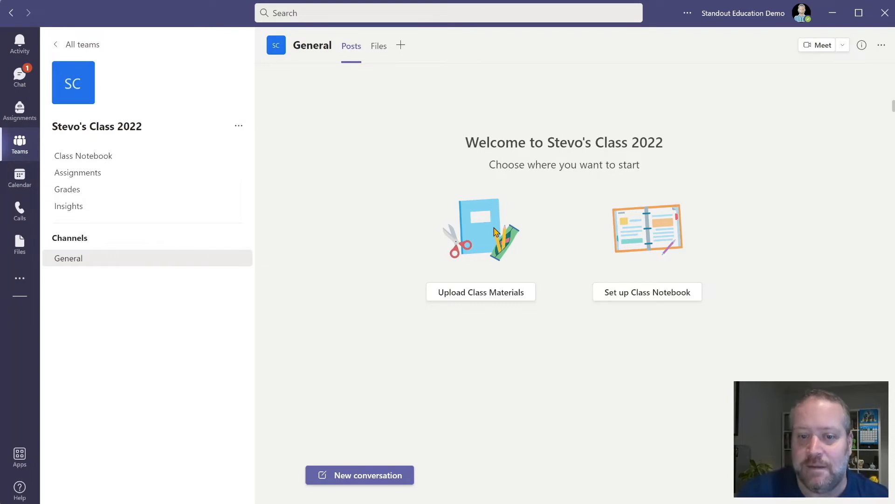
# Step: Start setting up a OneNote Class Notebook for the team and proceed past the permissions overview to choosing content to copy
pyautogui.click(676, 297)
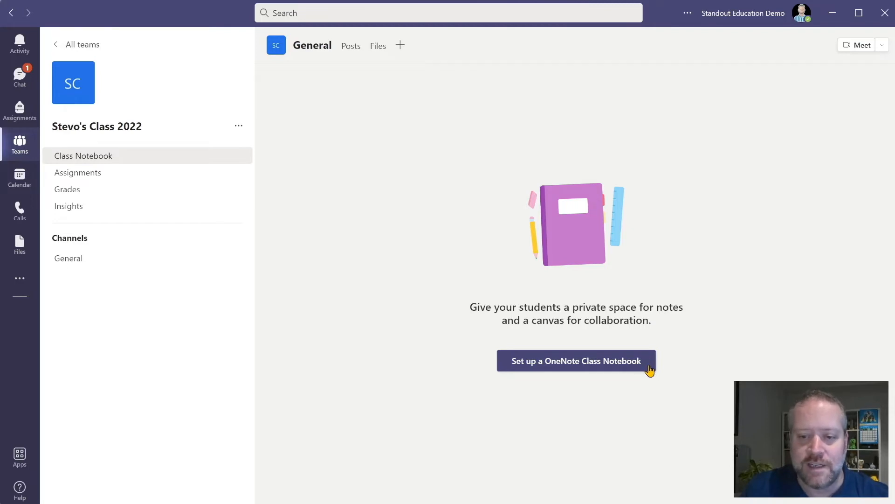
pyautogui.click(650, 370)
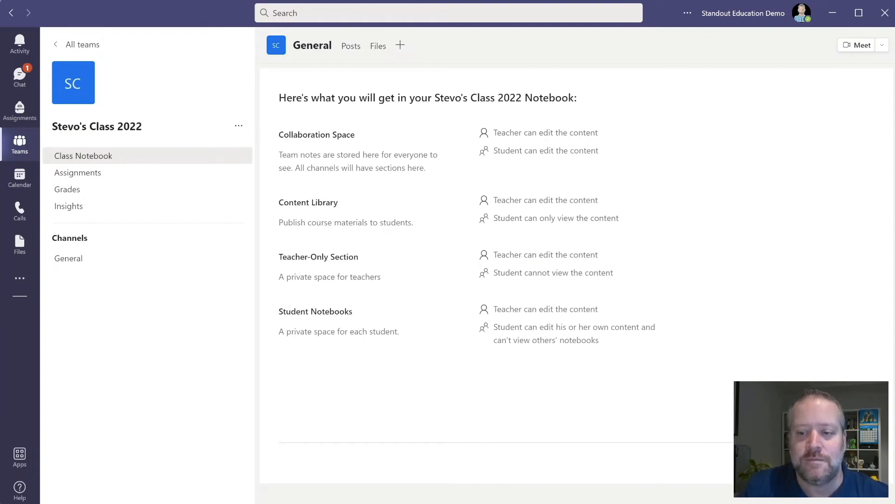
pyautogui.click(844, 463)
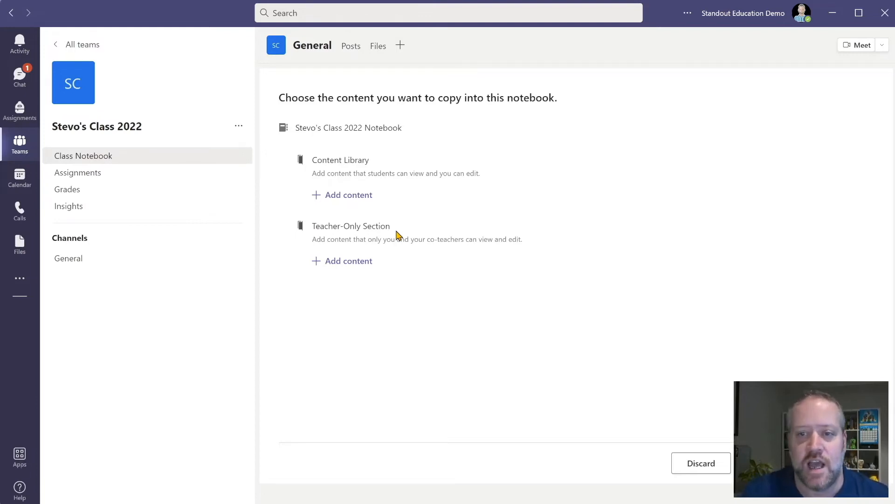
# Step: Add the Anatomy, Chemistry, Earth and Space, and Physics sections from the Physical Science Notebook to the Content Library
pyautogui.click(361, 202)
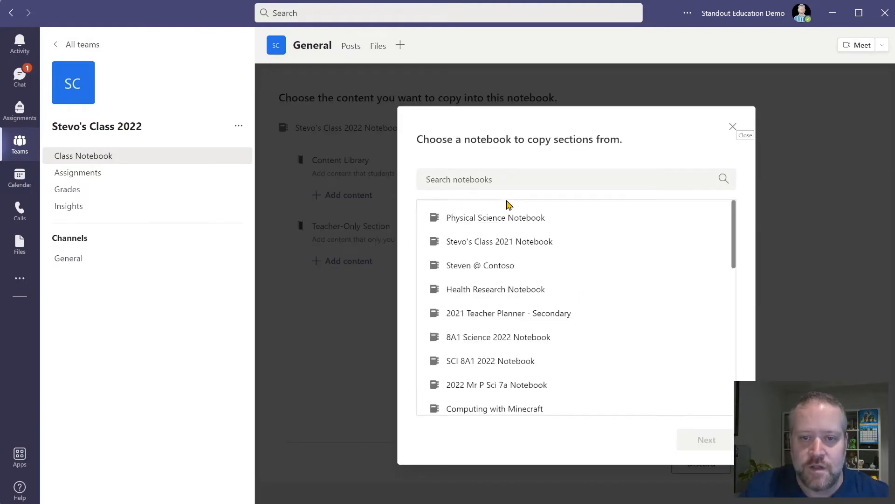
pyautogui.click(513, 219)
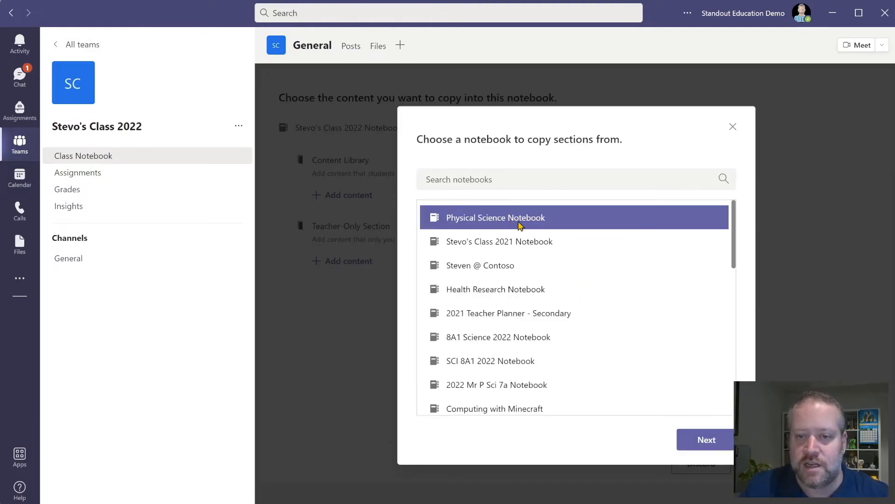
pyautogui.click(706, 443)
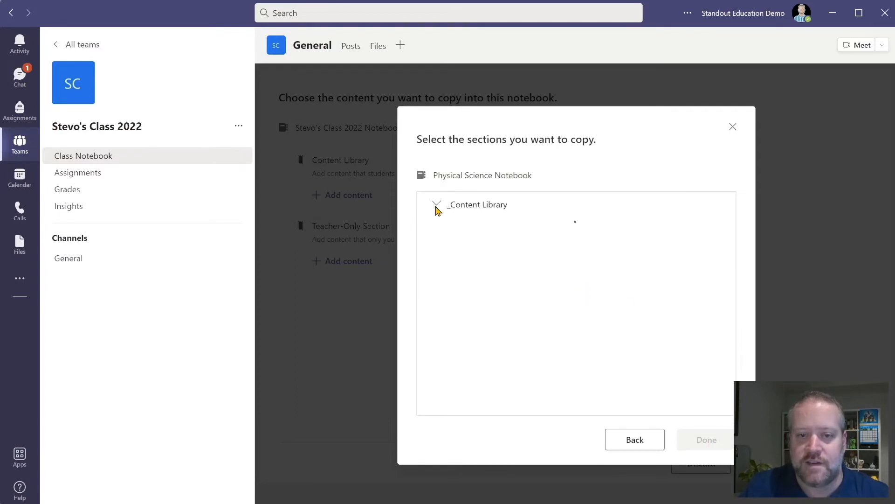
pyautogui.click(447, 228)
pyautogui.click(451, 253)
pyautogui.click(449, 278)
pyautogui.click(449, 302)
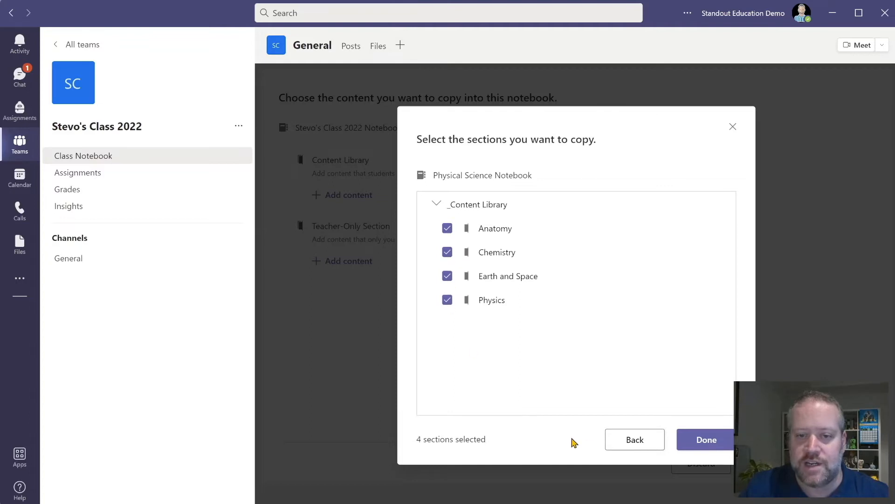
pyautogui.click(721, 441)
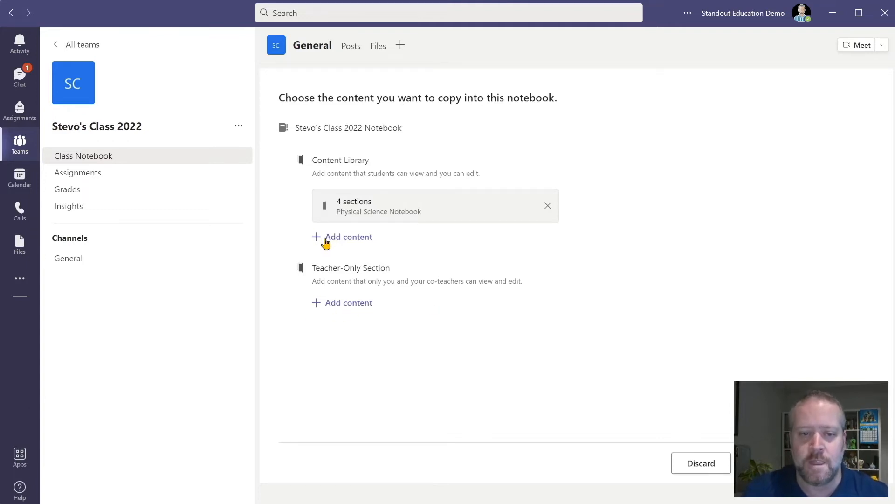
# Step: Add Other Templates, Visible Thinking Templates and Writing Templates from Thinking With Ink in the Contoso notebook to the Teacher-Only Section
pyautogui.click(355, 306)
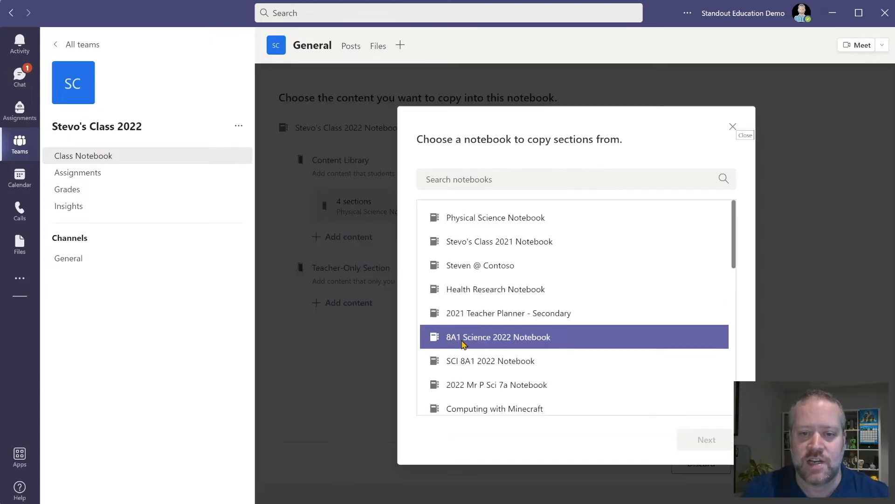
pyautogui.click(478, 270)
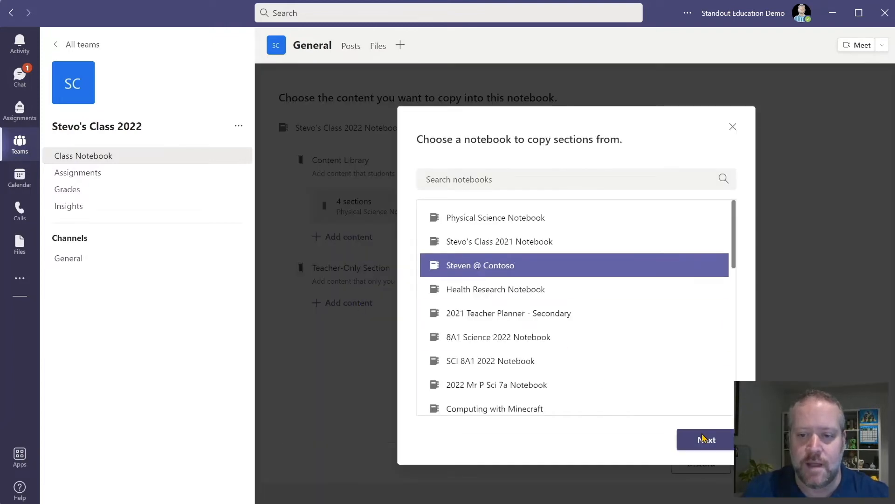
pyautogui.click(703, 439)
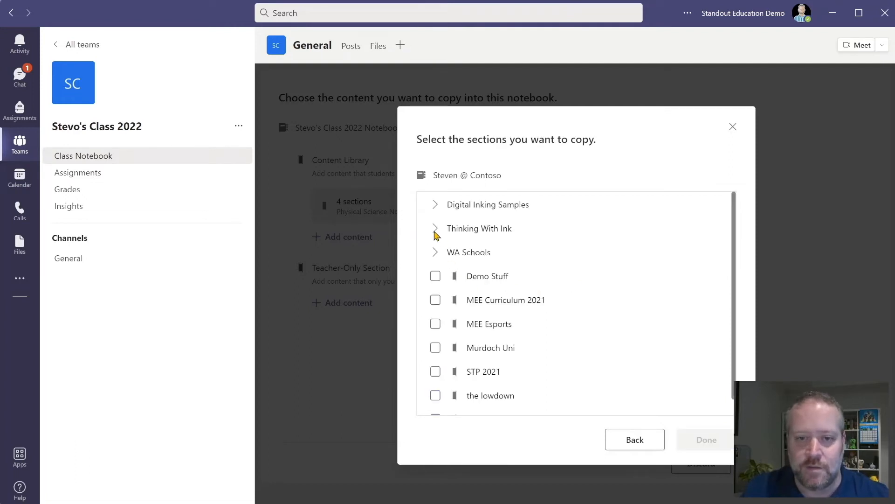
pyautogui.click(435, 231)
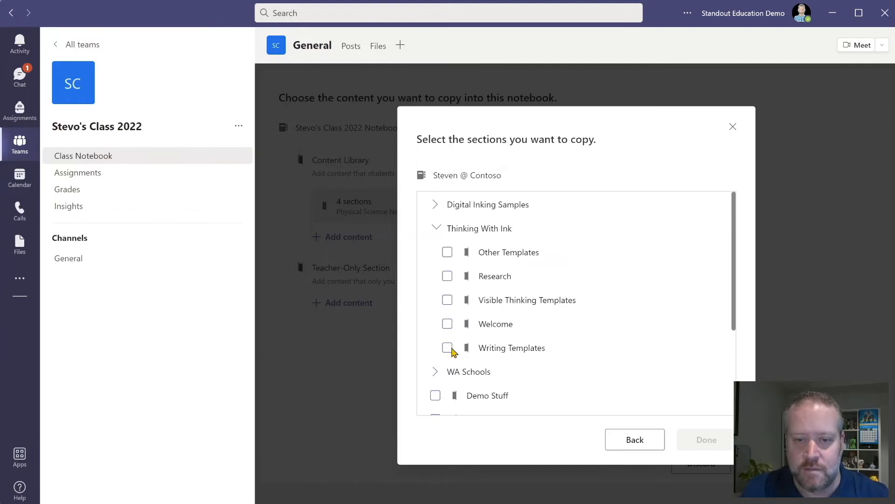
pyautogui.click(447, 347)
pyautogui.click(448, 300)
pyautogui.click(445, 252)
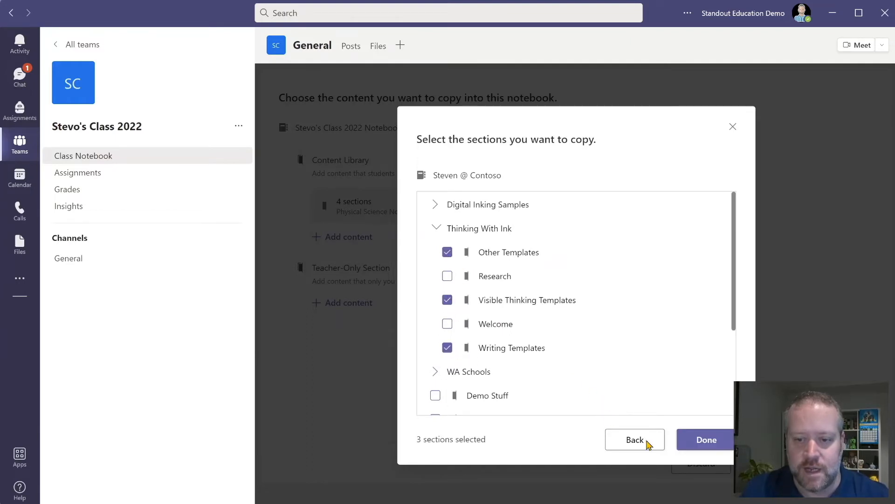
pyautogui.click(701, 443)
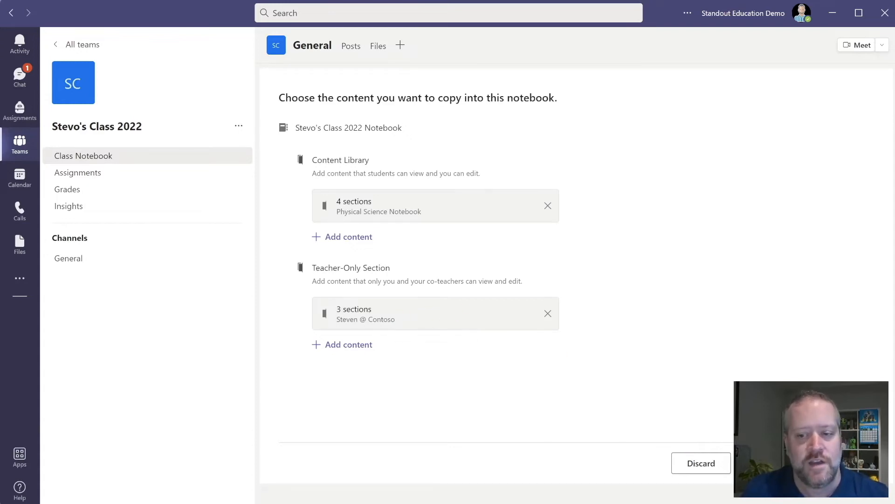
# Step: Replace the Quizzes section with one named Projects in each student's private space and create the Class Notebook
pyautogui.click(844, 463)
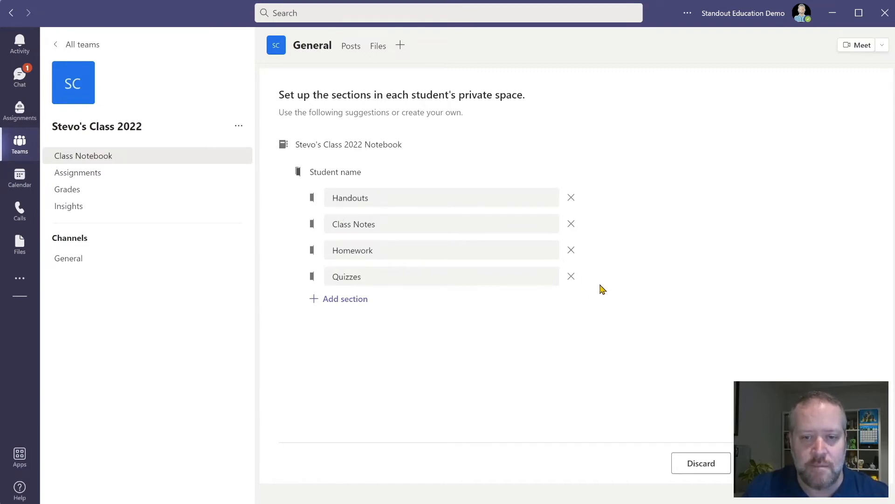
pyautogui.click(573, 278)
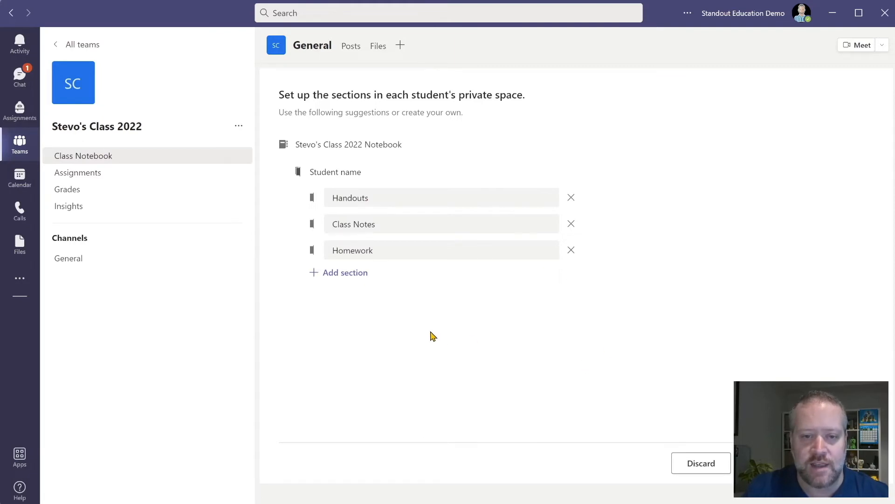
pyautogui.click(353, 275)
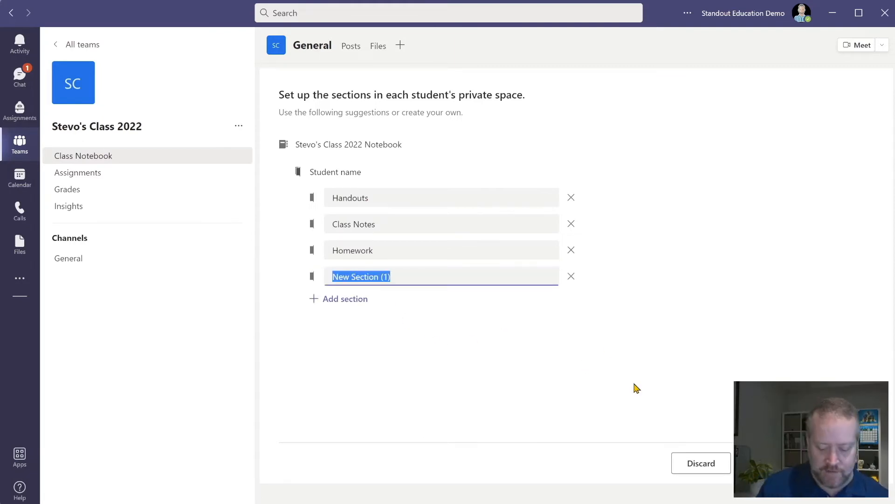
pyautogui.write('Projects')
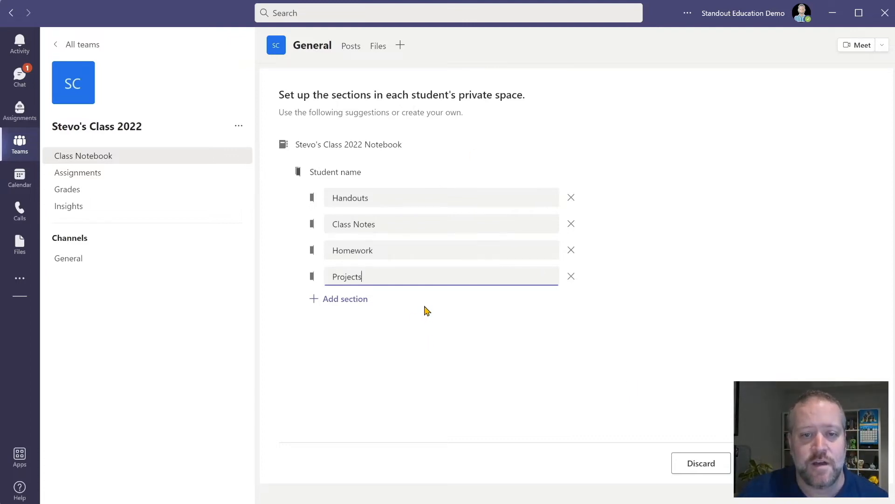
pyautogui.click(672, 329)
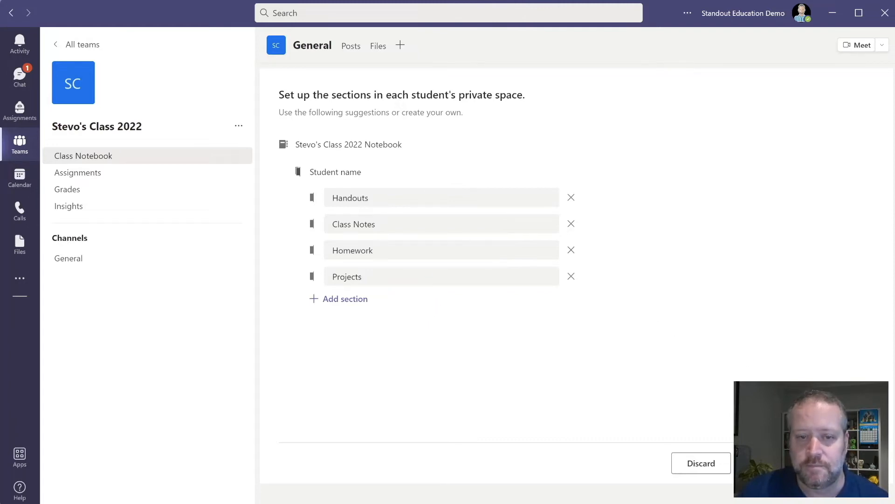
pyautogui.click(845, 463)
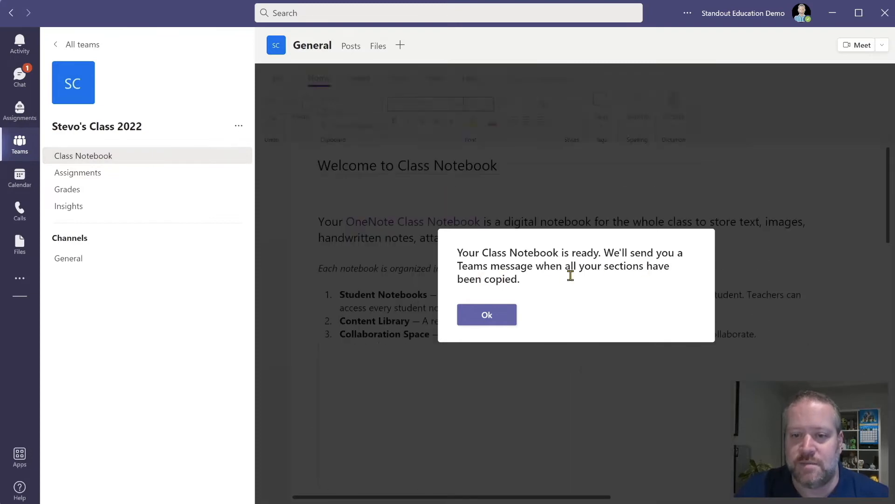
# Step: Dismiss the notebook-ready notice and reopen the Stevo's Class 2022 team from the overview of all teams
pyautogui.click(491, 322)
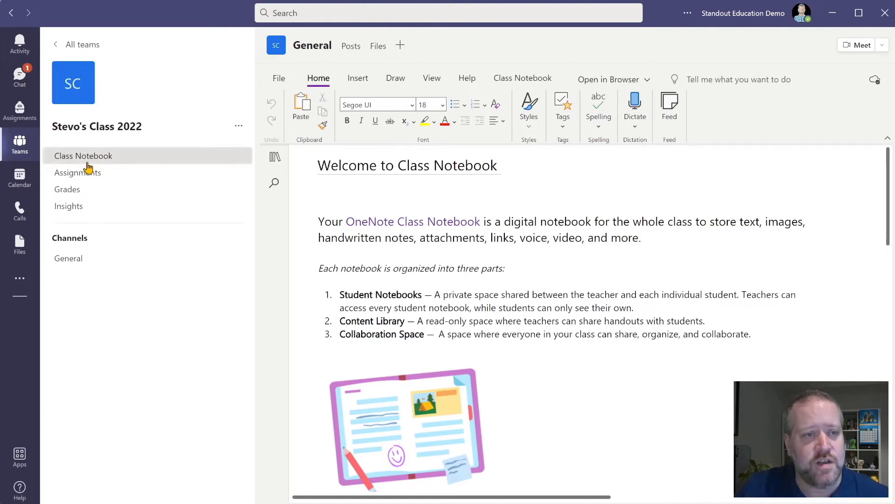
pyautogui.click(80, 44)
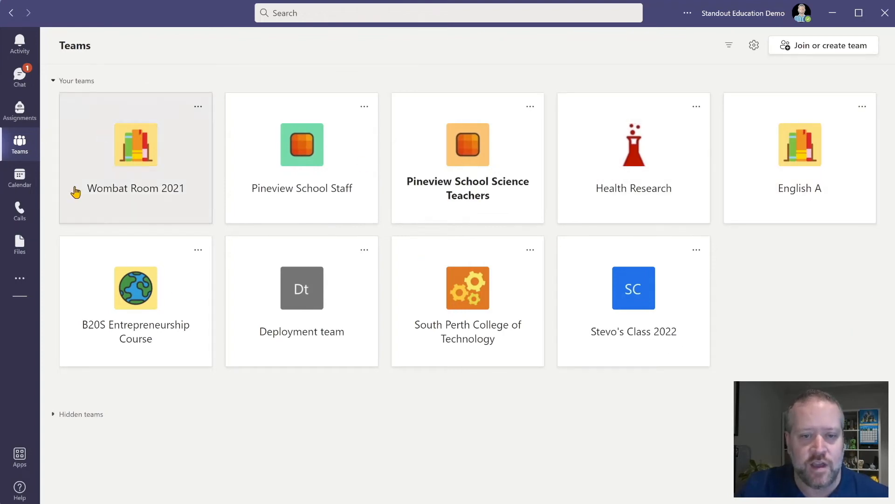
pyautogui.click(668, 320)
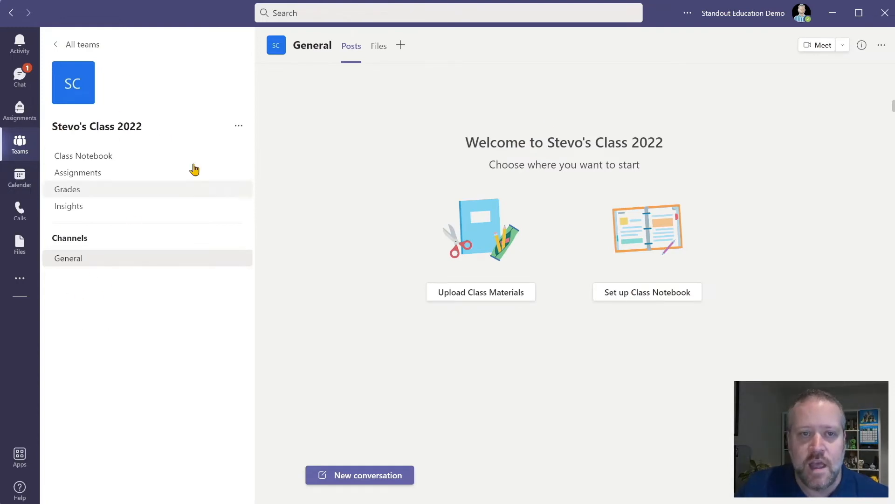
# Step: Switch the Teams layout from Grid to List in the general settings
pyautogui.click(689, 14)
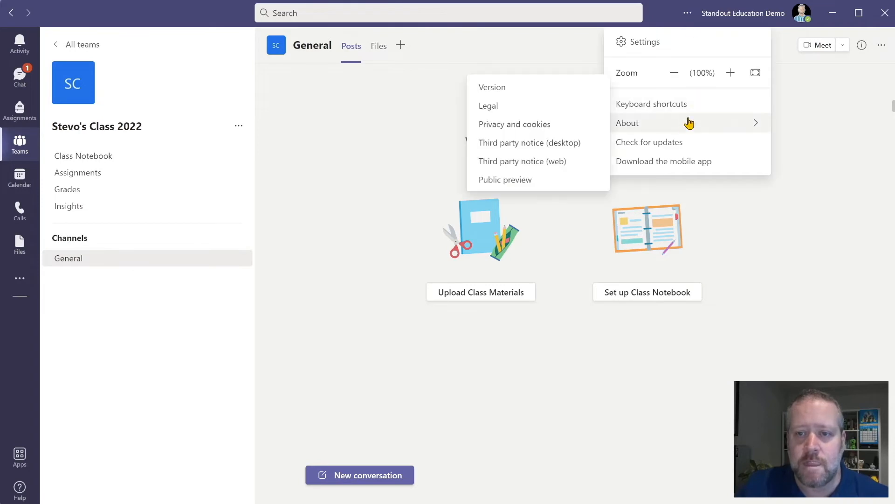
pyautogui.click(670, 42)
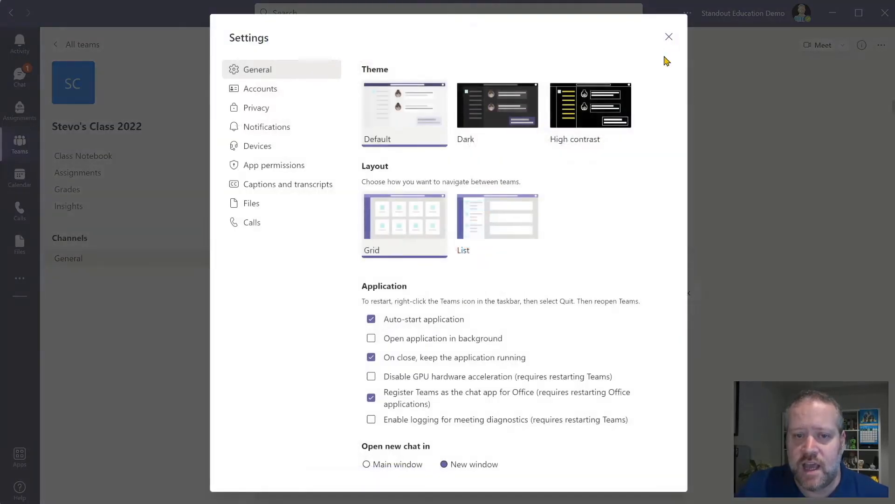
pyautogui.click(502, 230)
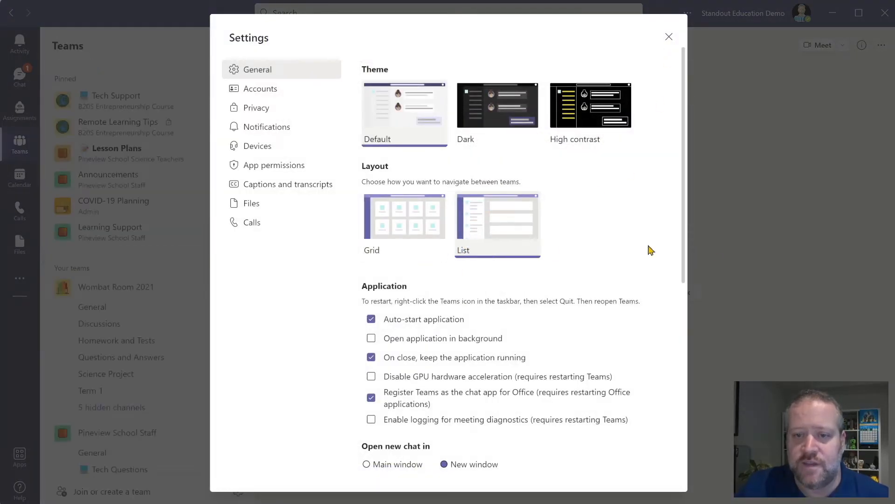
pyautogui.click(667, 37)
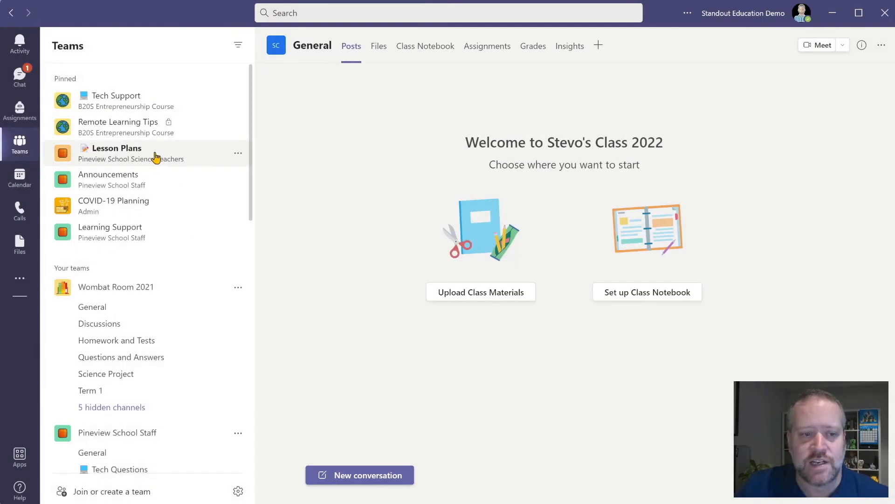
# Step: Look through the pinned channels and teams in the list layout and collapse the Pinned group
pyautogui.scroll(-4, 152, 207)
pyautogui.scroll(-12, 152, 216)
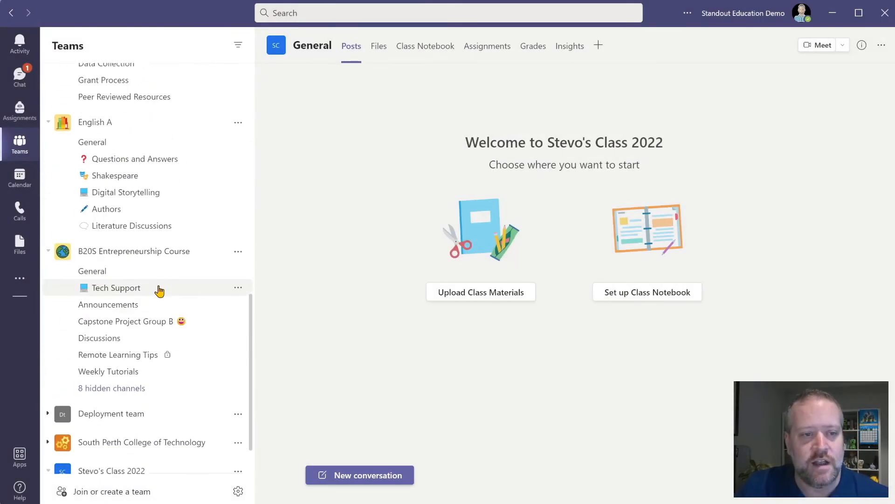
pyautogui.scroll(15, 159, 317)
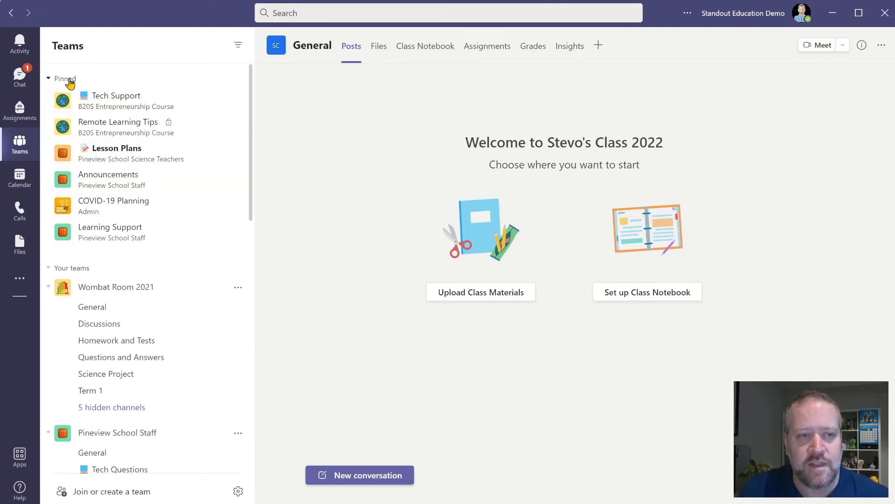
pyautogui.click(49, 80)
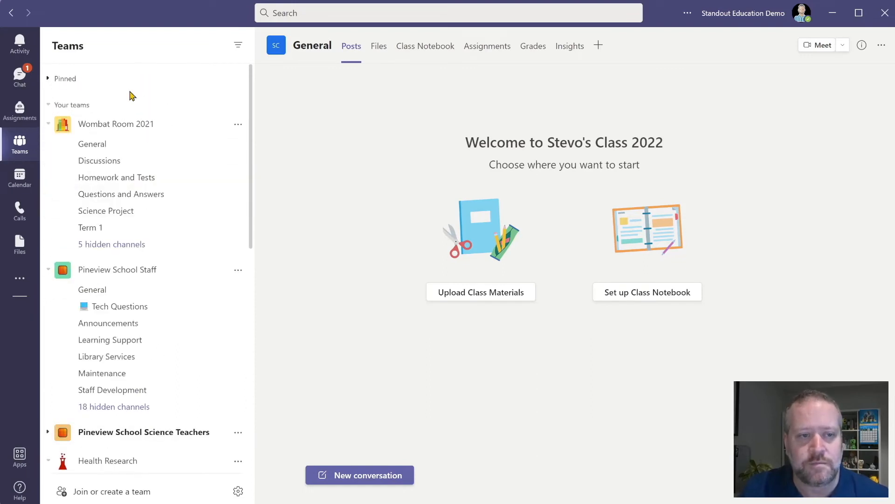
# Step: View the General channel of Wombat Room 2021 and the Class Notebook in the General channel of Stevo's Class 2022
pyautogui.click(138, 149)
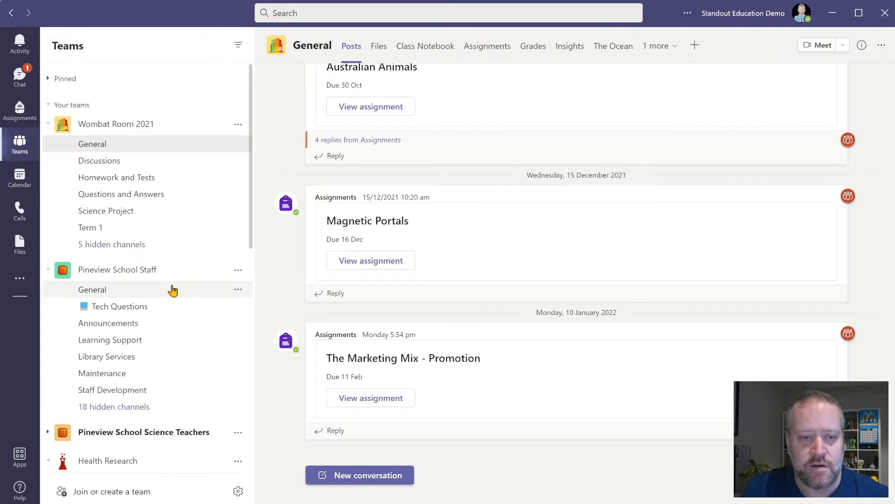
pyautogui.scroll(-10, 170, 289)
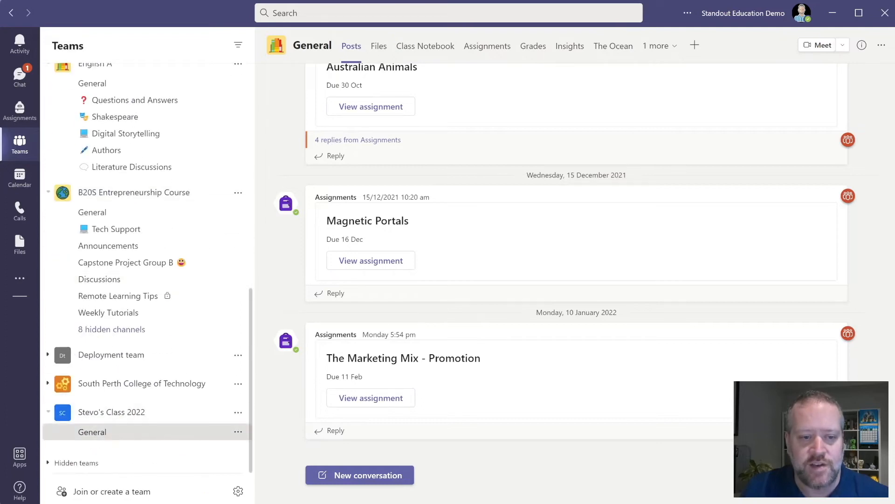
pyautogui.click(140, 432)
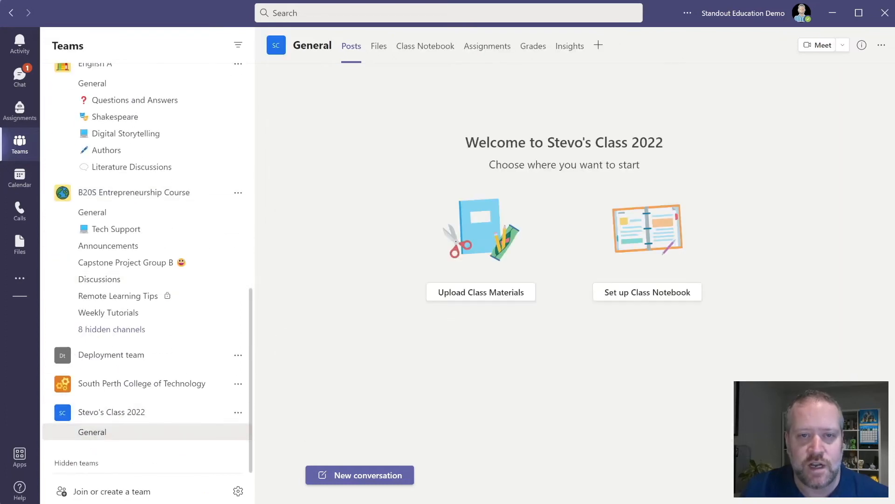
pyautogui.click(425, 52)
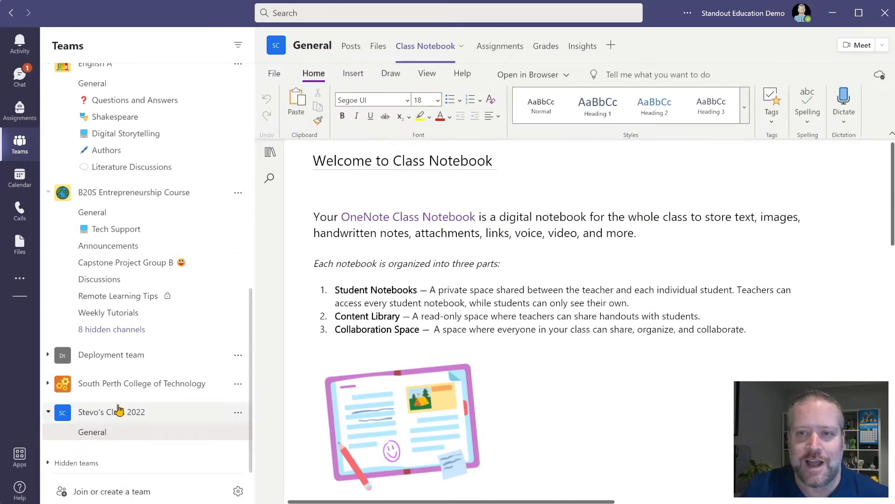
# Step: Set the Teams layout back to Grid in the general settings
pyautogui.click(688, 13)
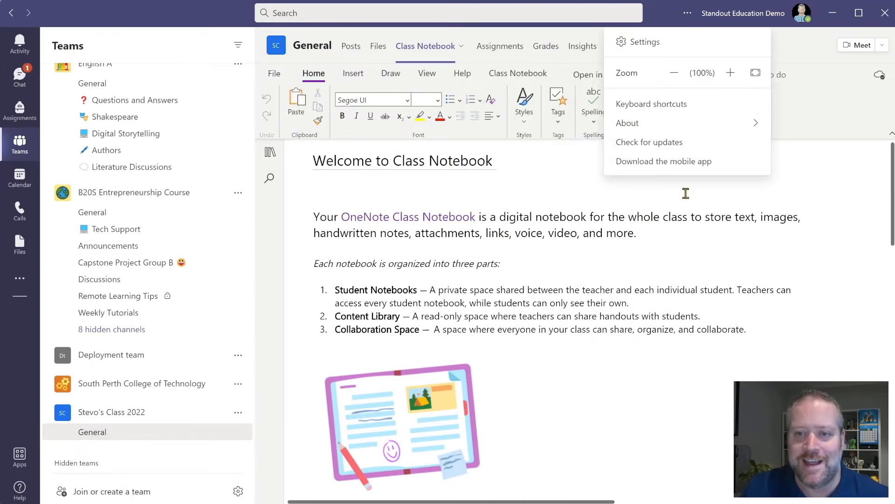
pyautogui.click(668, 41)
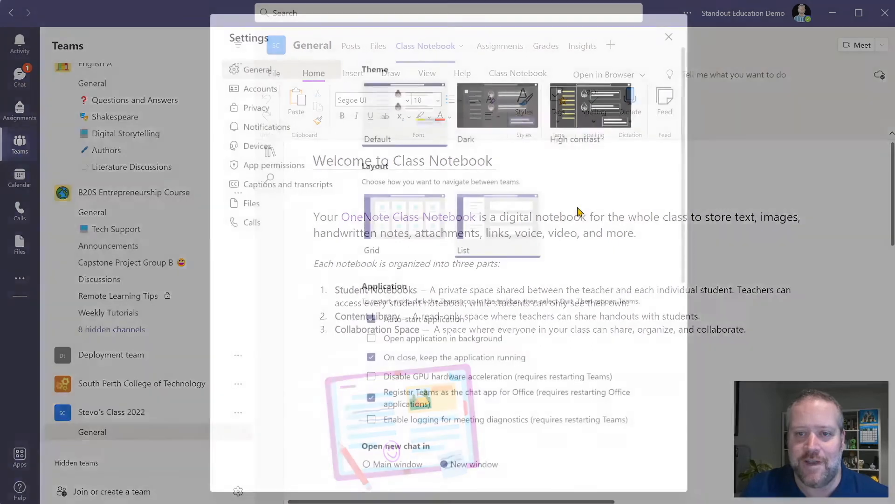
pyautogui.click(410, 236)
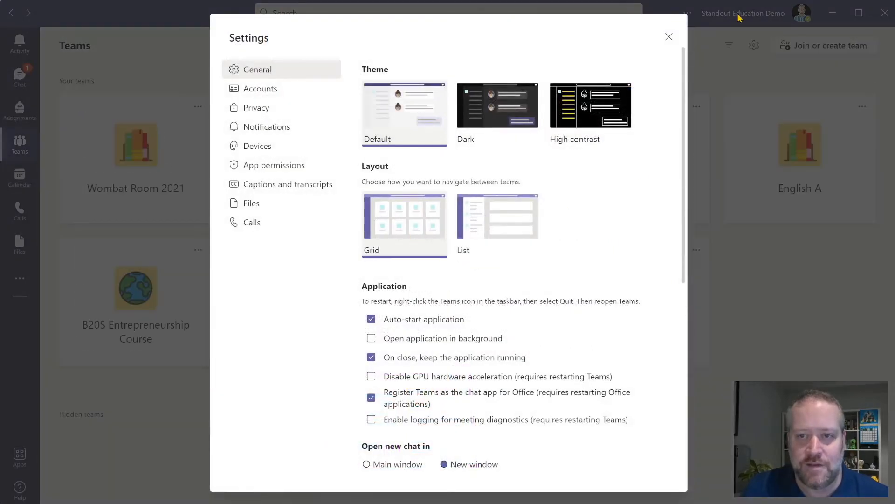
pyautogui.click(669, 36)
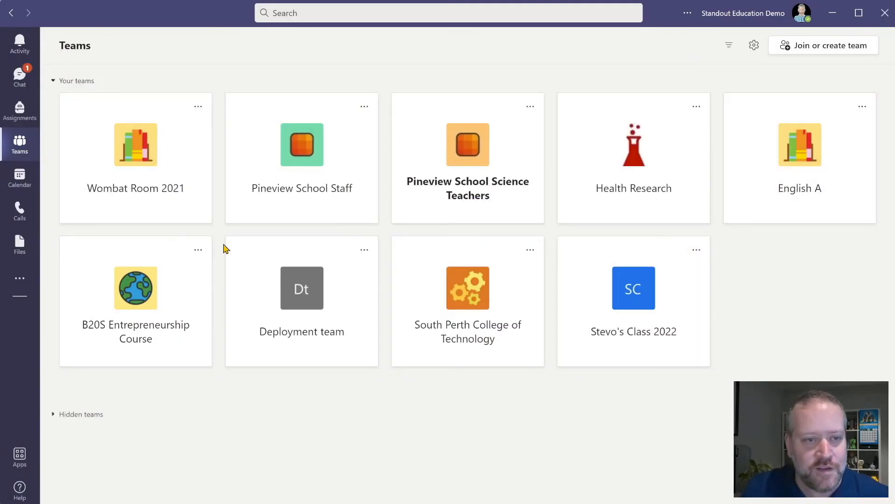
# Step: Open the Class Notebook of Stevo's Class 2022 in the expanded view with its section navigation shown
pyautogui.click(603, 311)
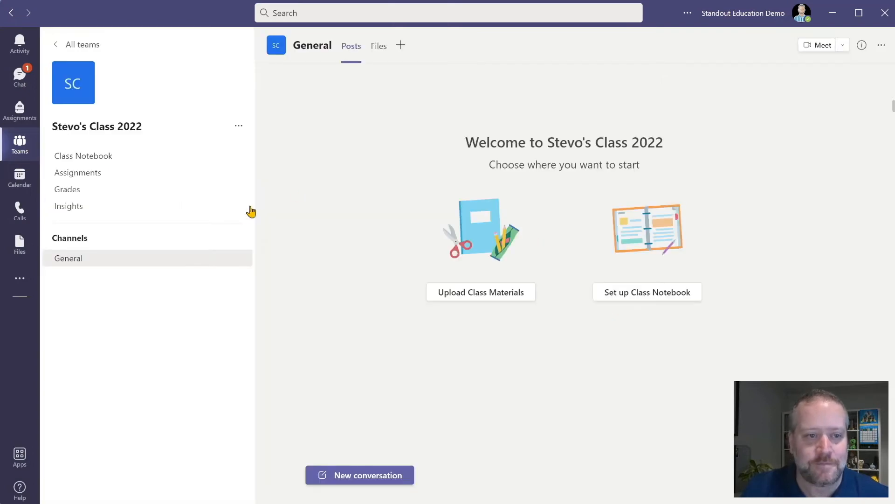
pyautogui.click(156, 155)
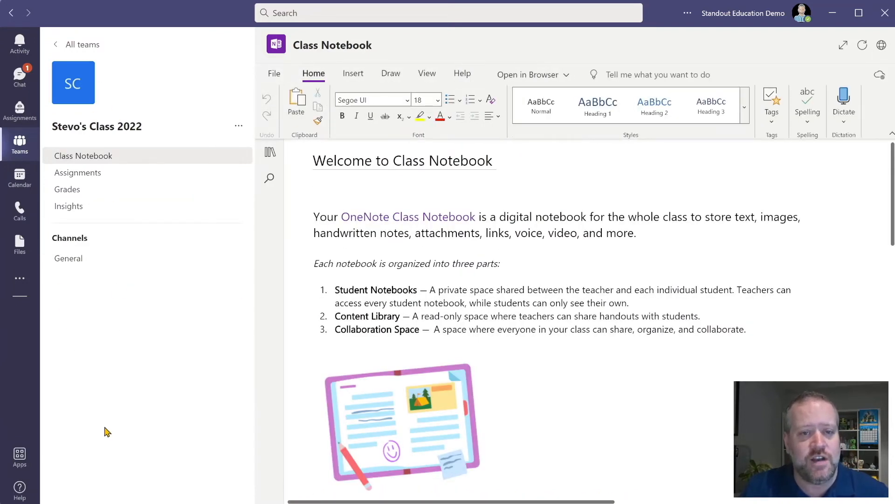
pyautogui.click(843, 49)
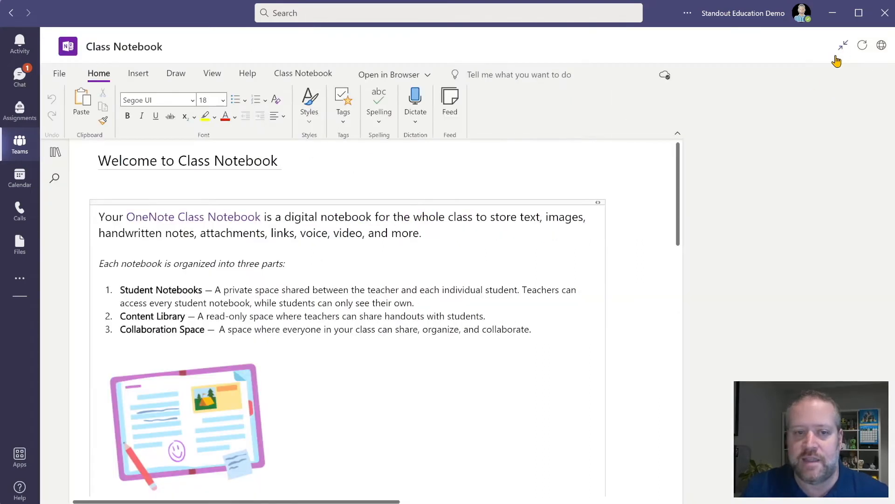
pyautogui.click(50, 152)
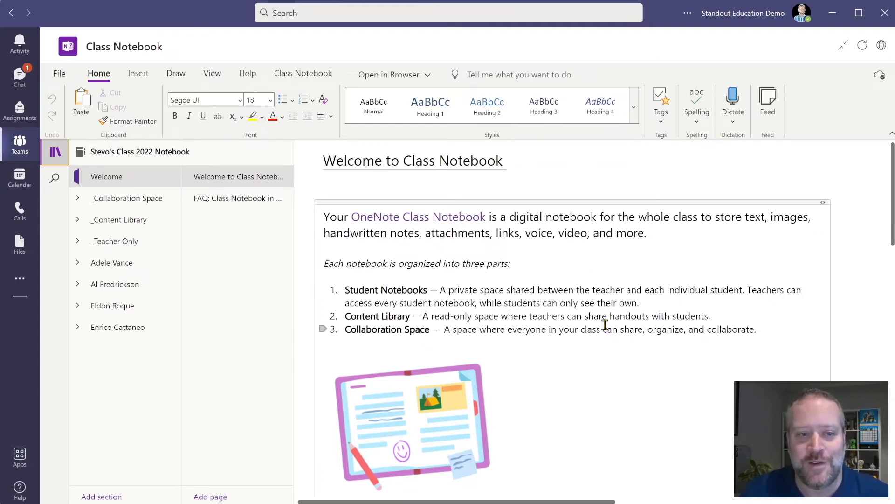
# Step: Examine the sections inside the Collaboration Space, Content Library, Teacher Only and first student's groups, plus the Welcome page
pyautogui.click(104, 204)
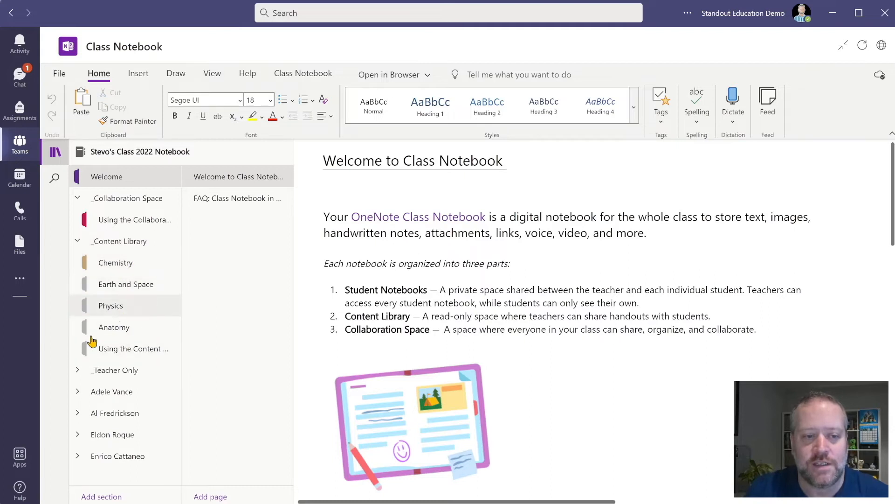
pyautogui.click(77, 369)
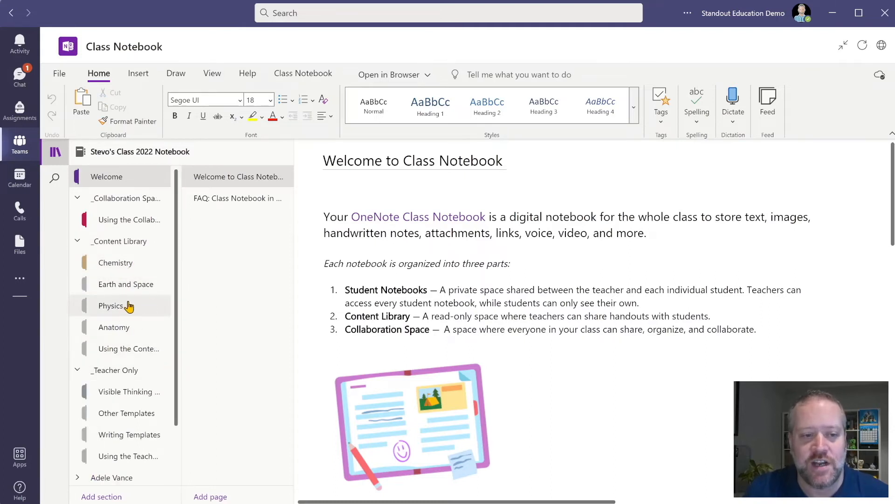
pyautogui.scroll(-2, 160, 384)
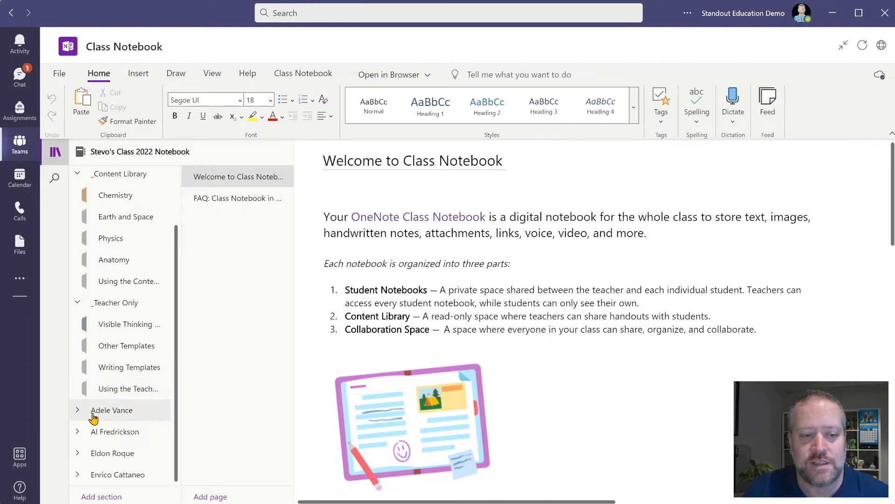
pyautogui.click(77, 302)
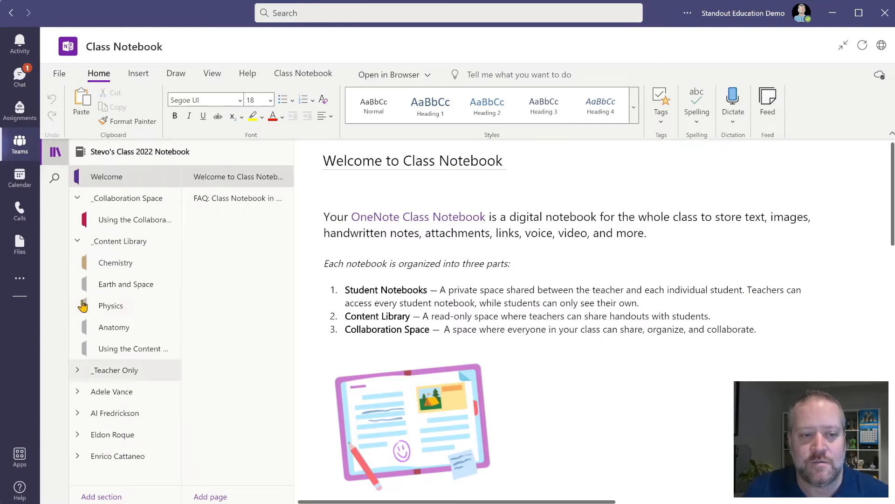
pyautogui.click(78, 241)
pyautogui.click(77, 198)
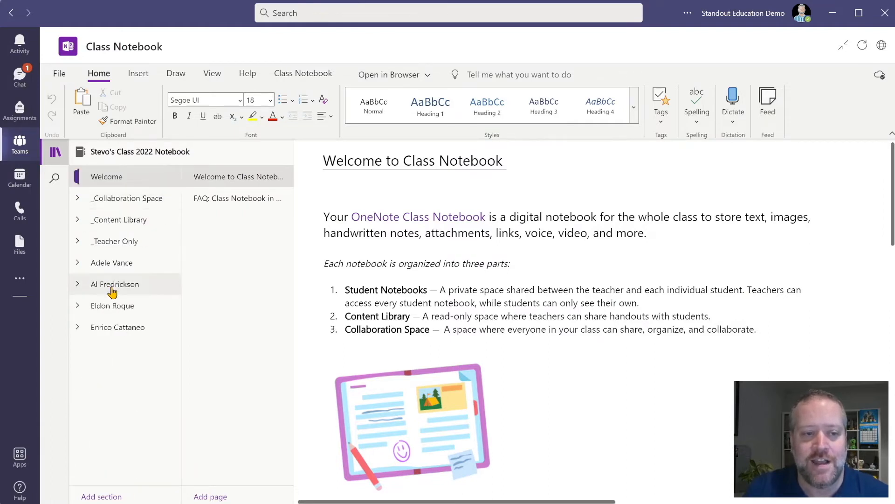
pyautogui.click(78, 265)
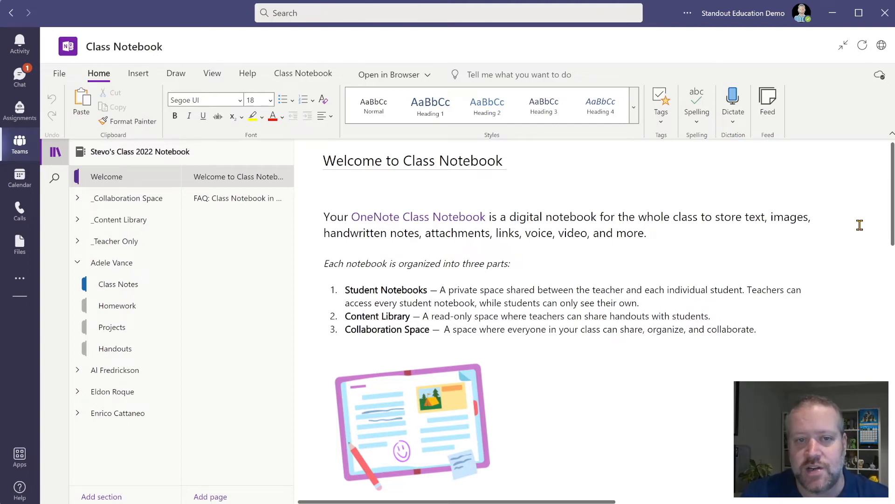
pyautogui.scroll(-3, 859, 226)
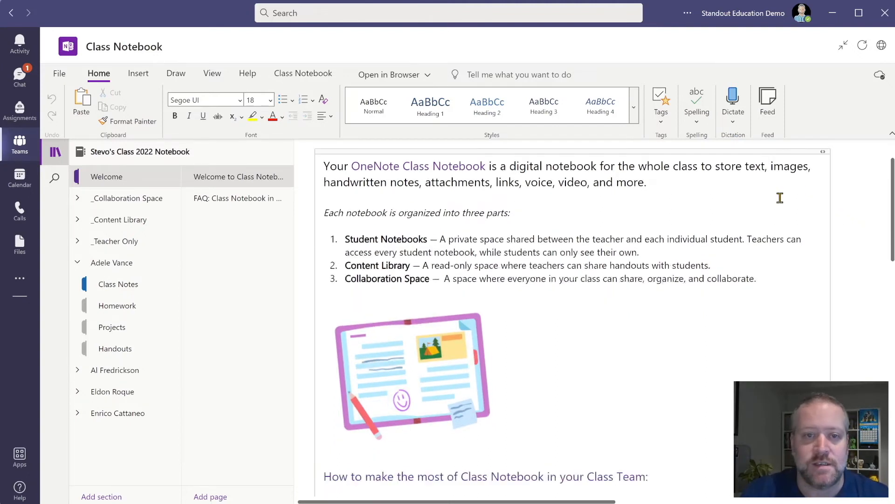
# Step: Add a student notebook section named Excursion Notes in the Class Notebook management settings and save it
pyautogui.click(290, 79)
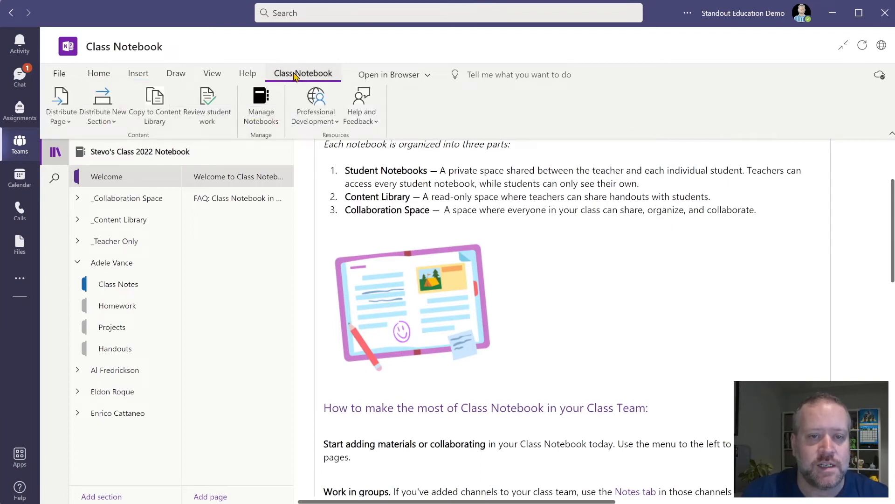
pyautogui.click(261, 117)
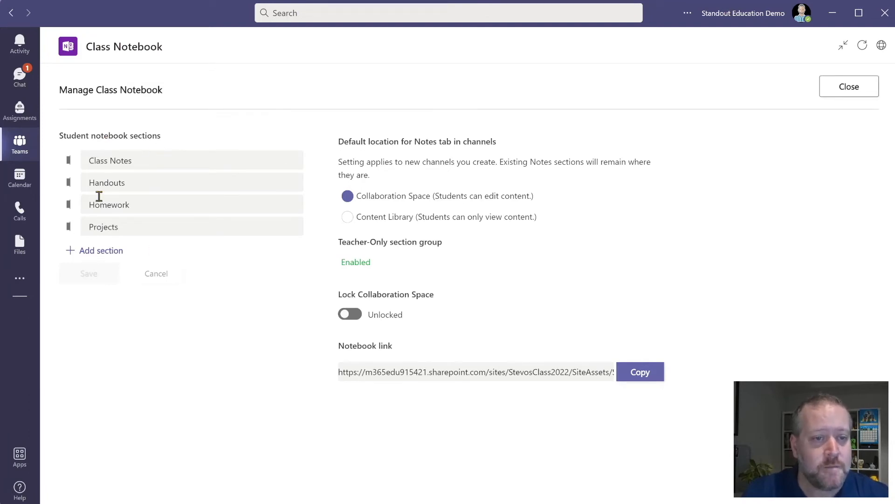
pyautogui.click(108, 252)
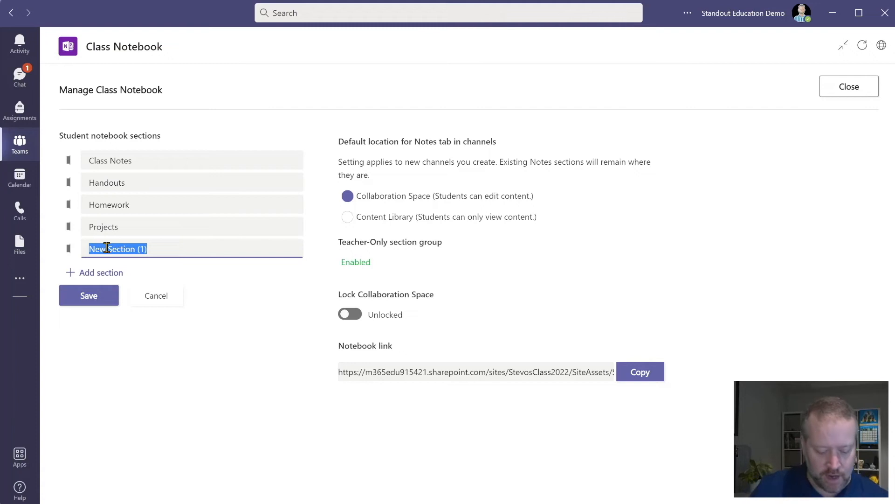
pyautogui.write('Excur')
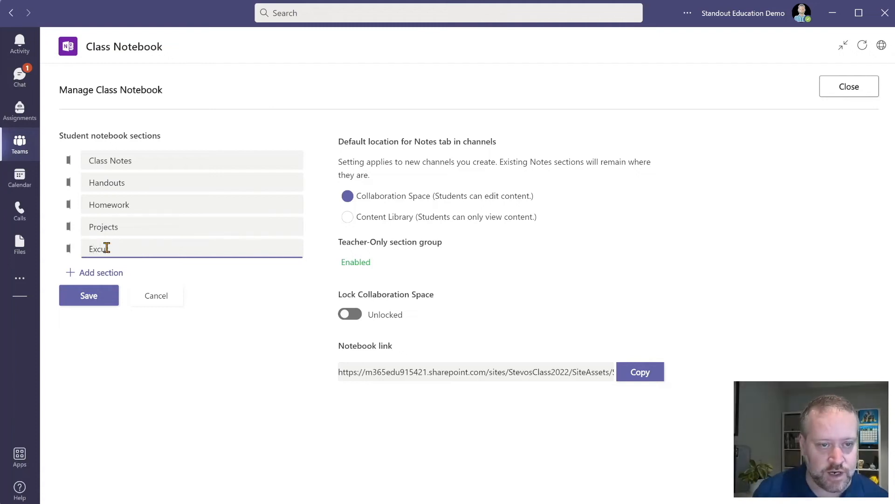
pyautogui.write('si')
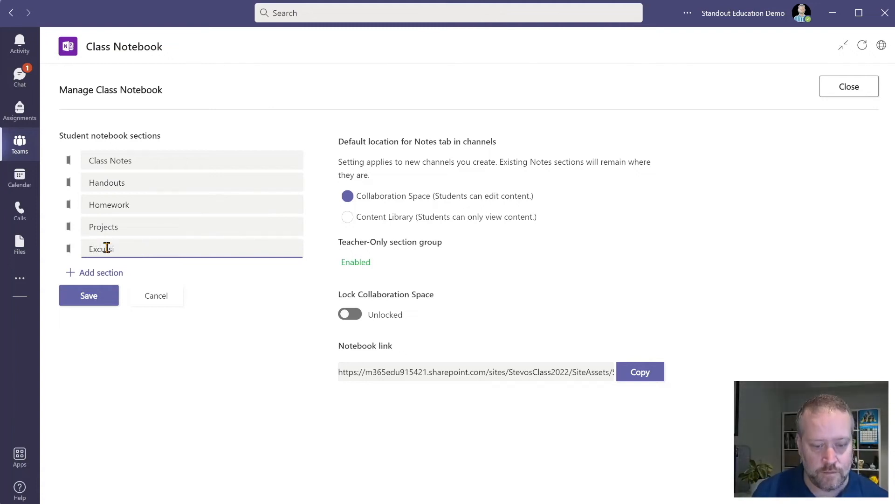
pyautogui.write('on Notes')
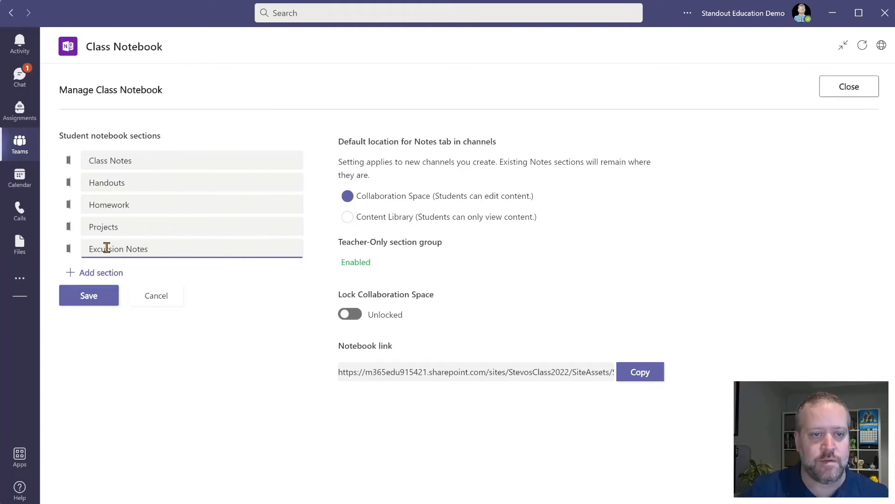
pyautogui.click(93, 296)
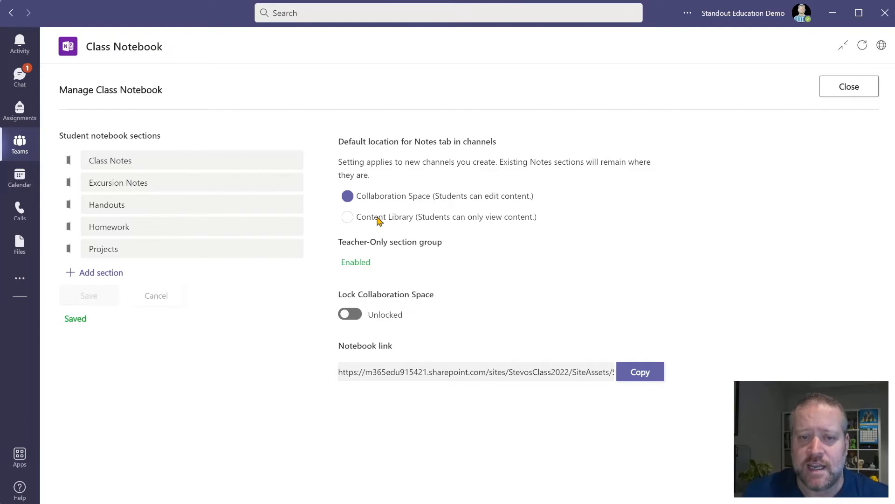
# Step: Set the default location of channel Notes to Content Library and switch the Collaboration Space lock on and back off, closing the notebook settings
pyautogui.click(349, 218)
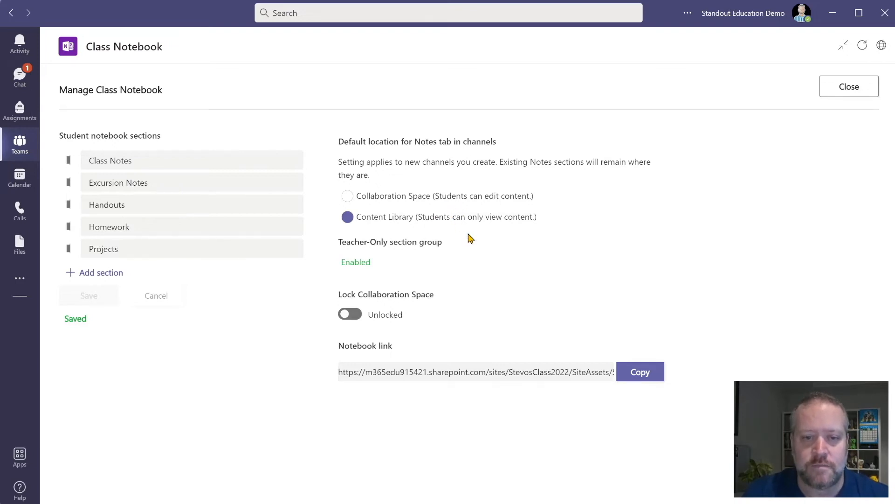
pyautogui.click(351, 315)
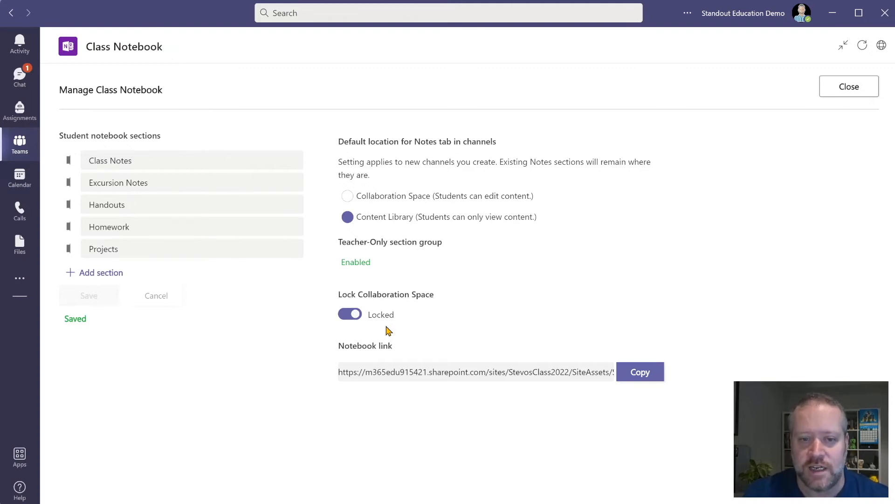
pyautogui.click(352, 315)
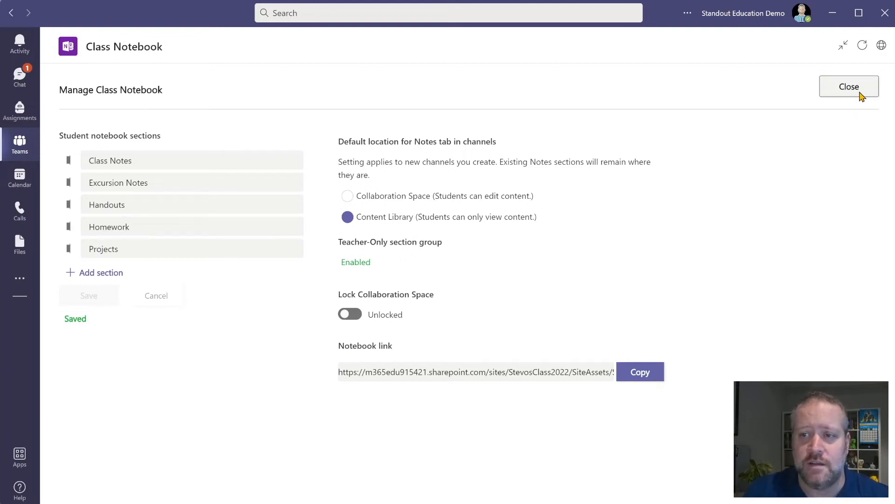
pyautogui.click(861, 95)
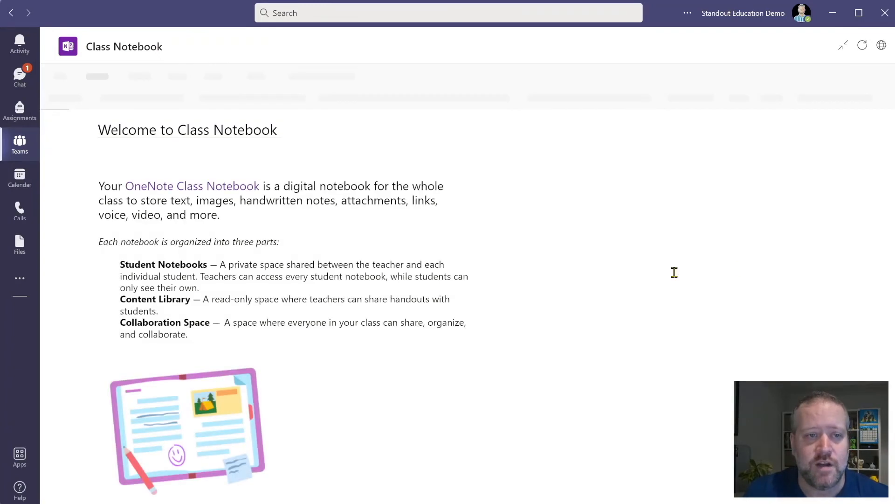
# Step: Add a standard channel named Excursion Term 1 to Stevo's Class 2022, automatically shown in everyone's channel list
pyautogui.click(844, 47)
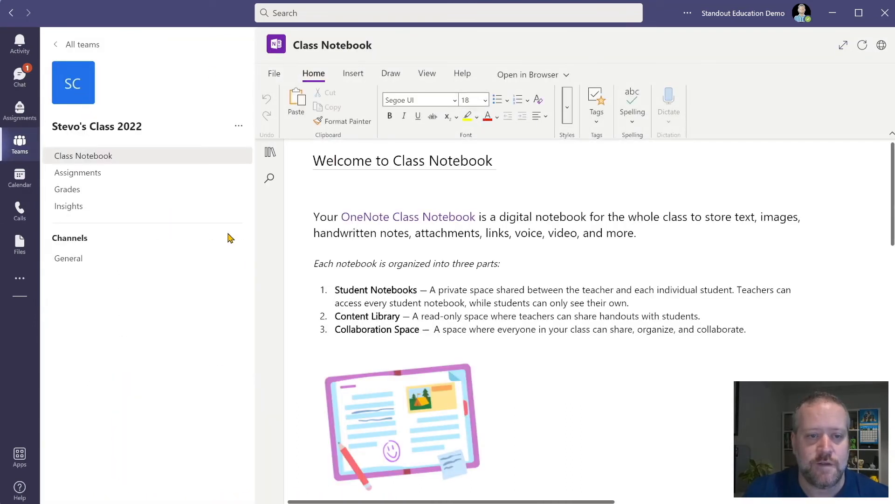
pyautogui.click(239, 259)
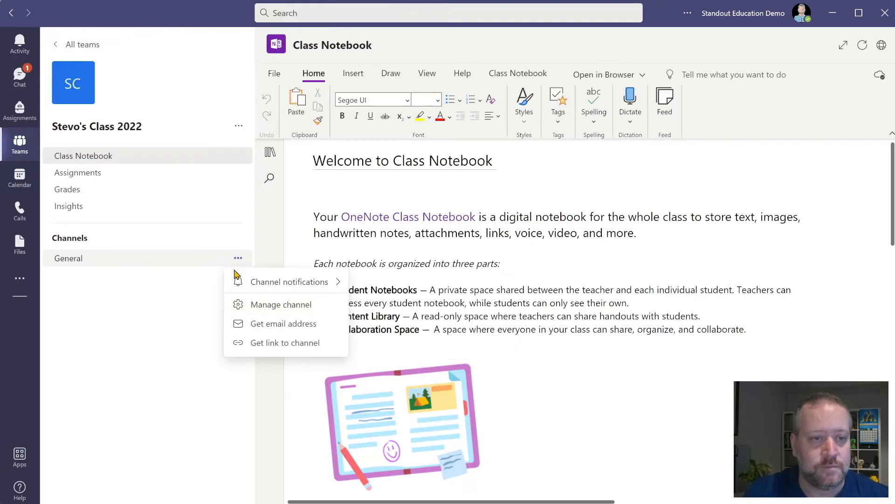
pyautogui.click(238, 126)
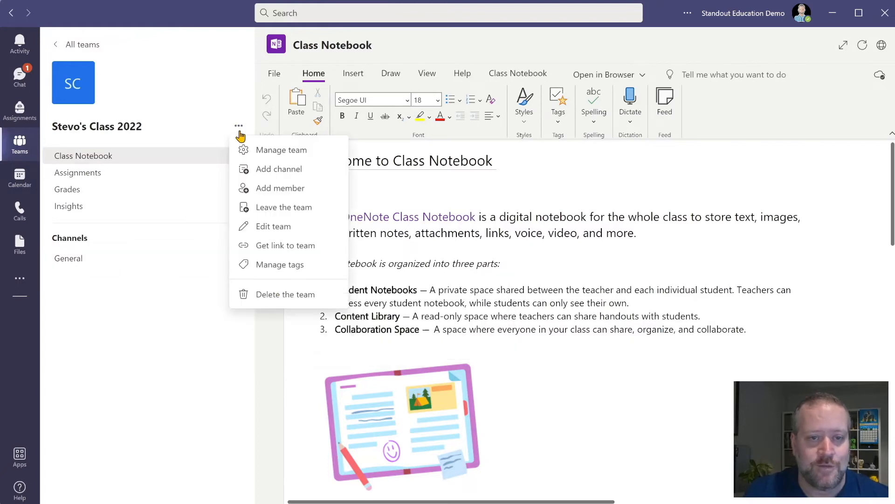
pyautogui.click(284, 169)
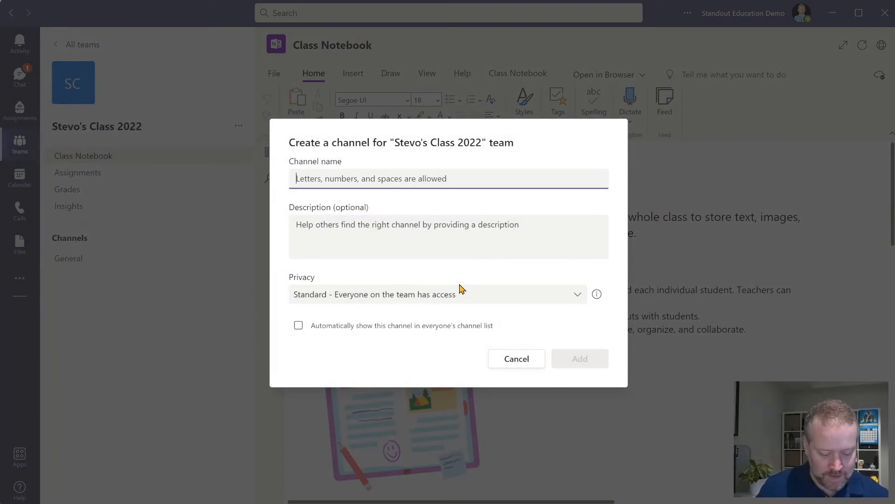
pyautogui.write('Excursion Term 1')
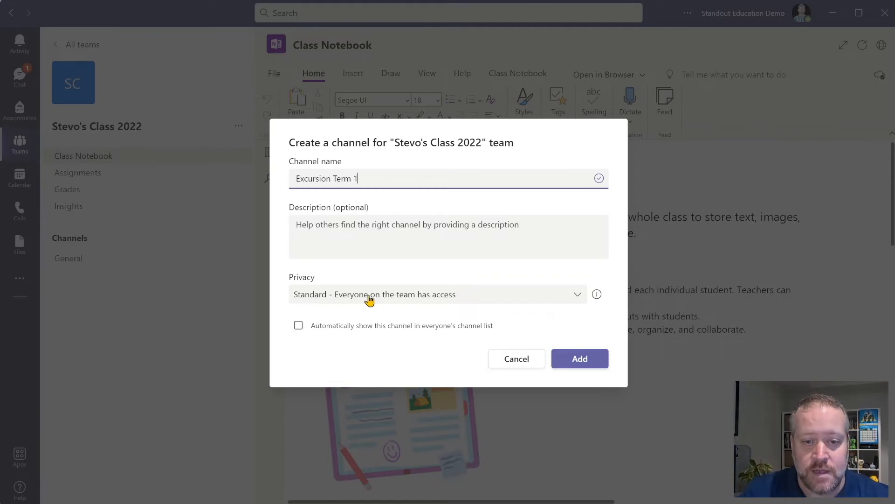
pyautogui.click(436, 329)
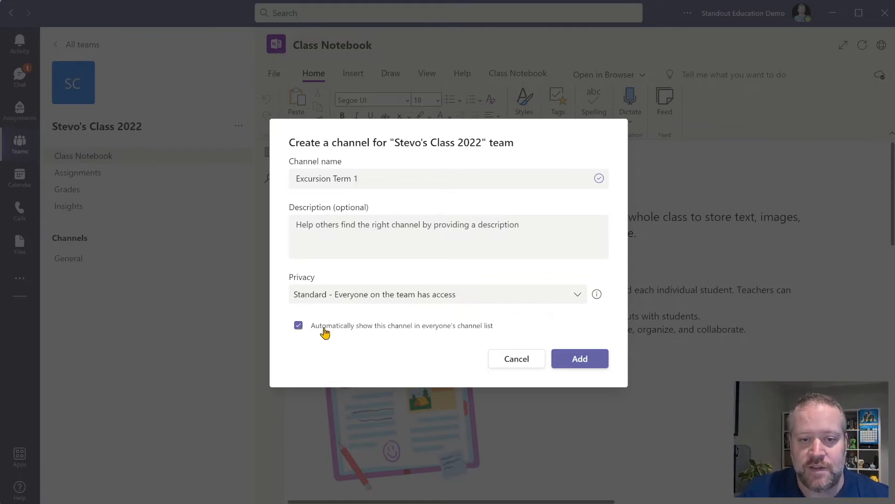
pyautogui.click(577, 360)
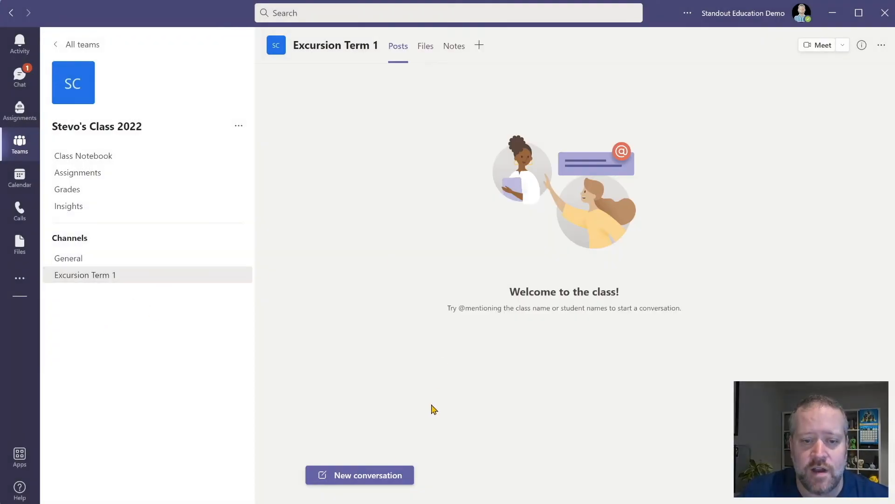
# Step: Start a new conversation in the Excursion Term 1 channel with full formatting and set its type to Announcement
pyautogui.click(376, 475)
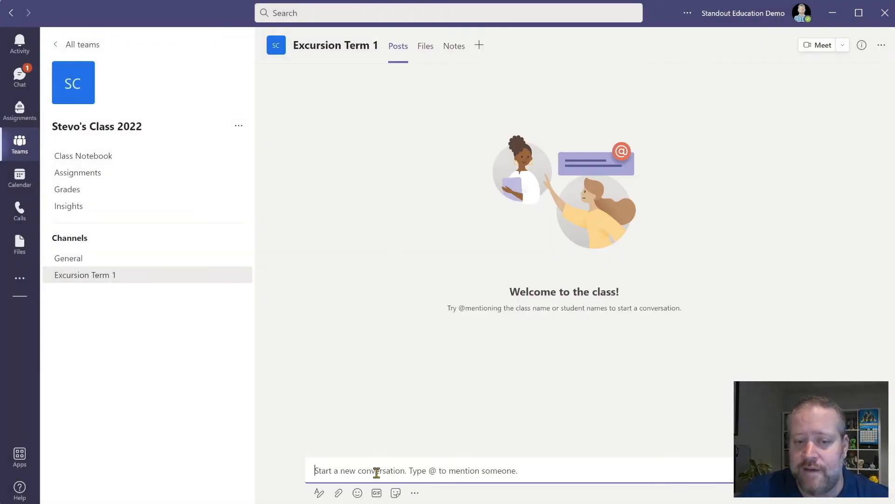
pyautogui.click(320, 493)
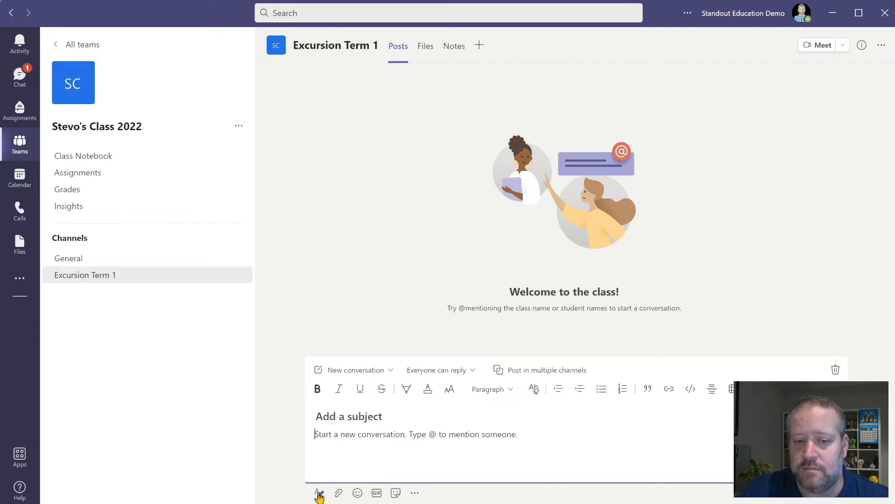
pyautogui.click(369, 371)
pyautogui.click(368, 414)
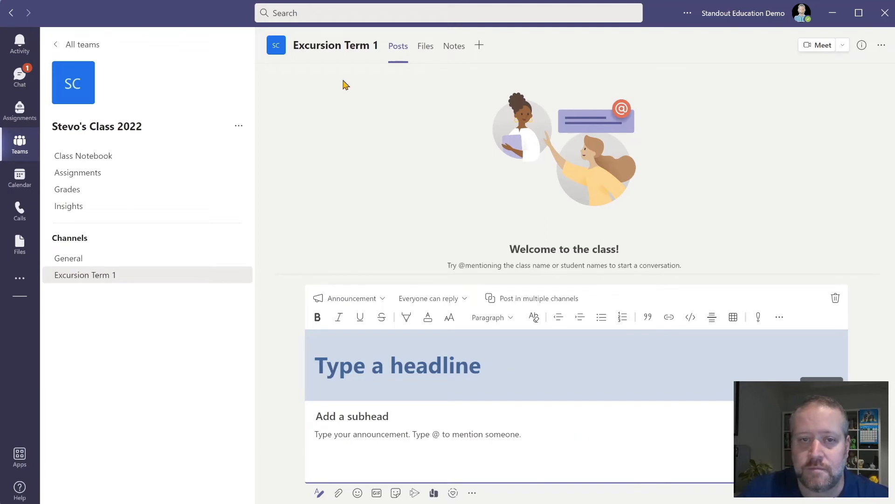
# Step: View the Files of the Excursion Term 1 channel and set up its Notes
pyautogui.click(425, 46)
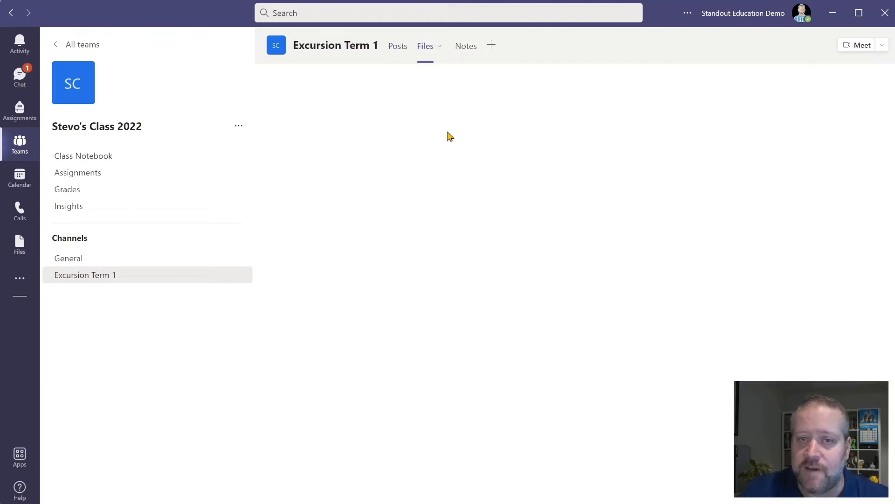
pyautogui.click(467, 49)
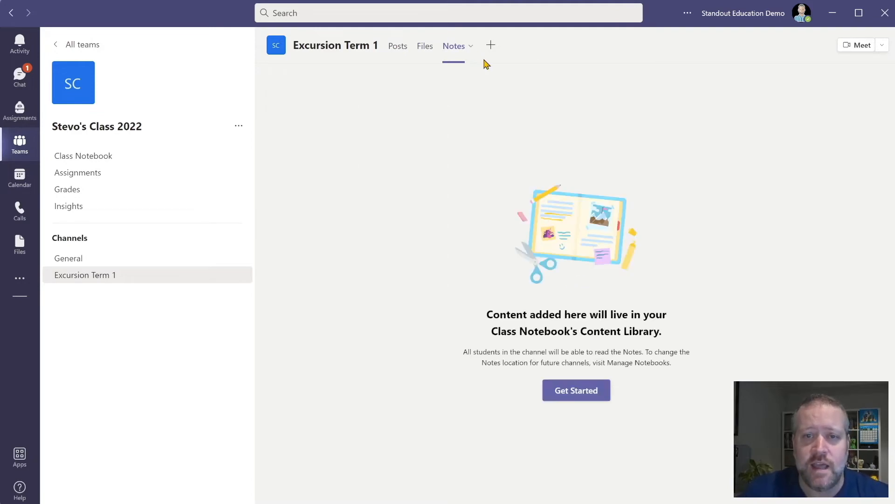
pyautogui.click(594, 395)
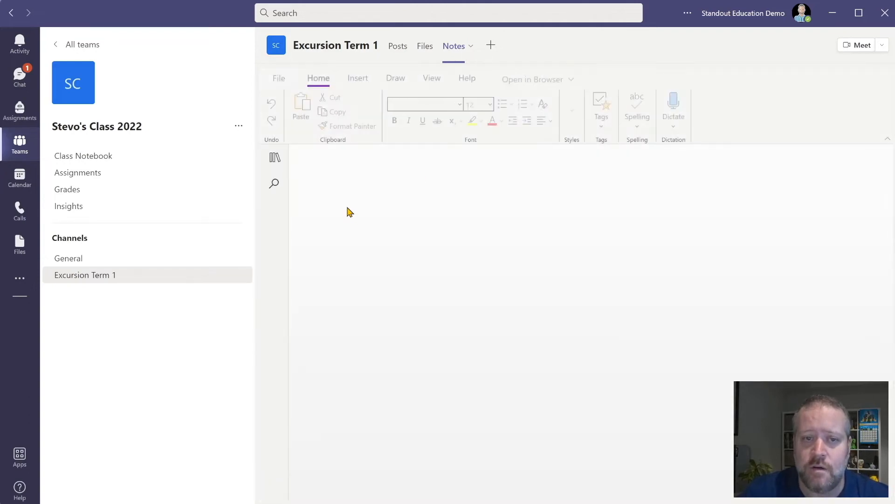
# Step: Title the new notes page "Today's Notes" and place the text cursor in the page body
pyautogui.click(360, 199)
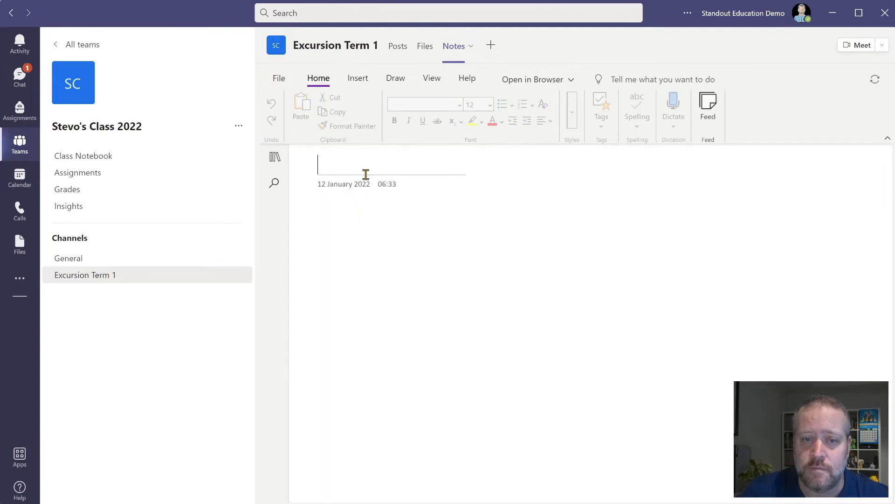
pyautogui.write('TOday')
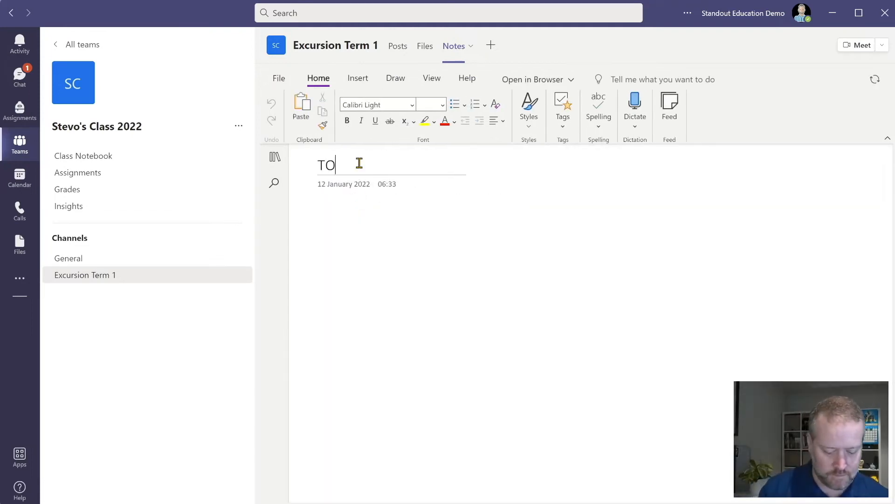
pyautogui.press('BackSpace')
pyautogui.press('BackSpace')
pyautogui.press('BackSpace')
pyautogui.press('BackSpace')
pyautogui.write('o')
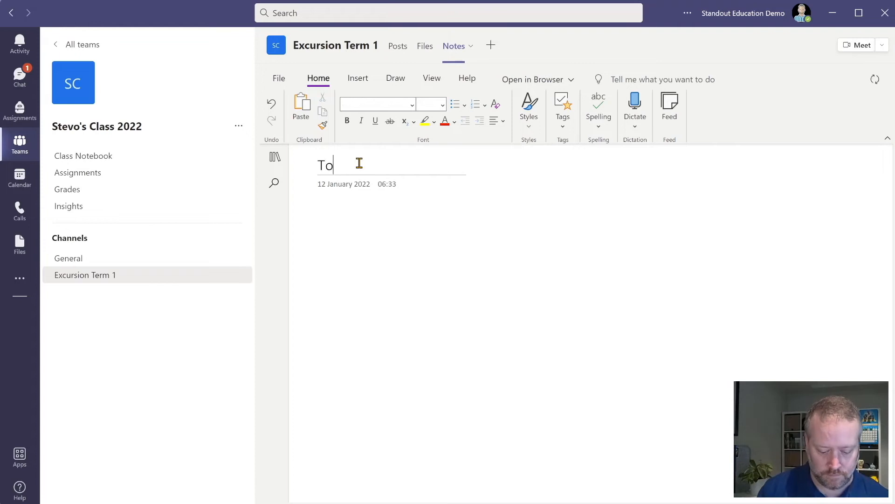
pyautogui.write("day's N")
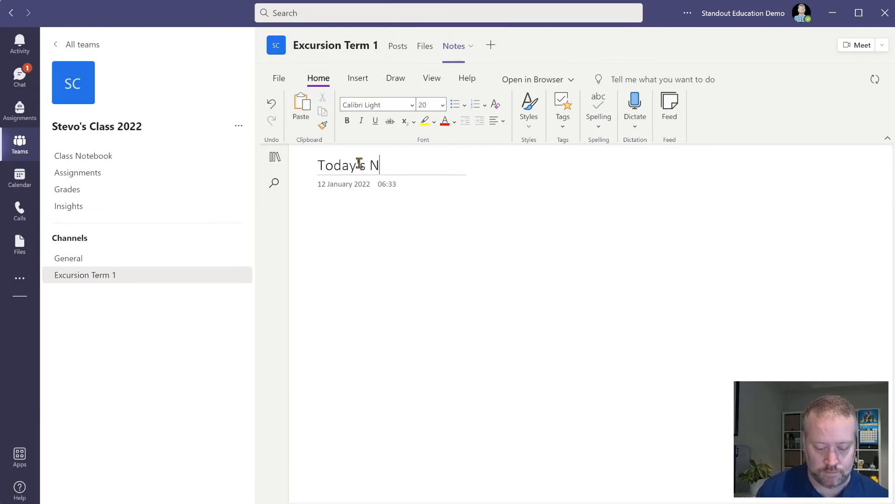
pyautogui.write('otes')
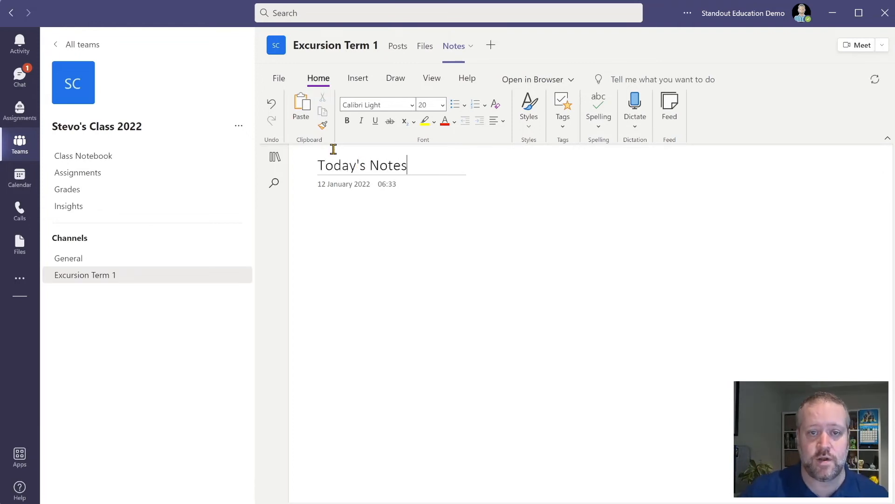
pyautogui.press('Return')
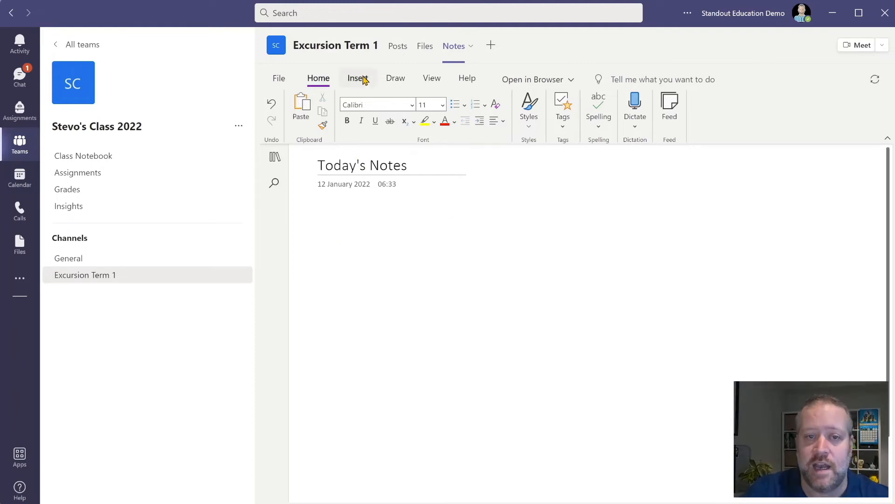
# Step: Examine the insert and drawing tools available for the notes page and show the page list of the Excursion Term 1 notes
pyautogui.click(363, 79)
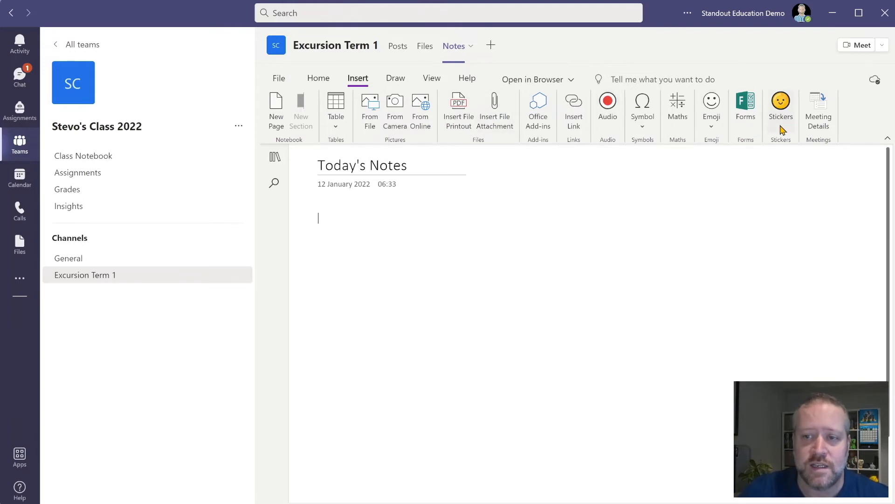
pyautogui.click(398, 81)
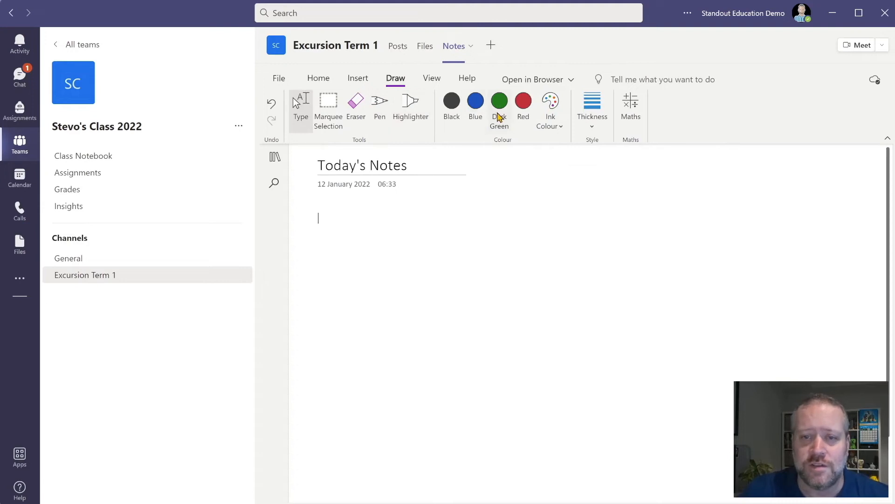
pyautogui.click(324, 81)
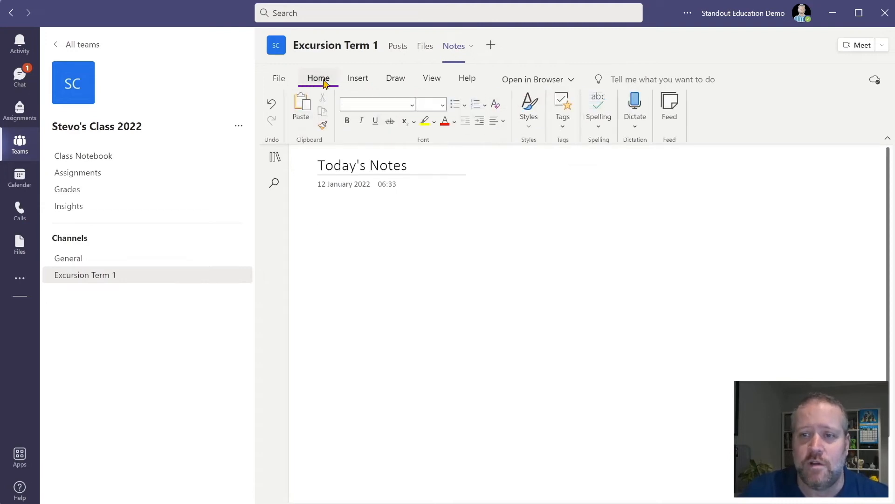
pyautogui.click(274, 158)
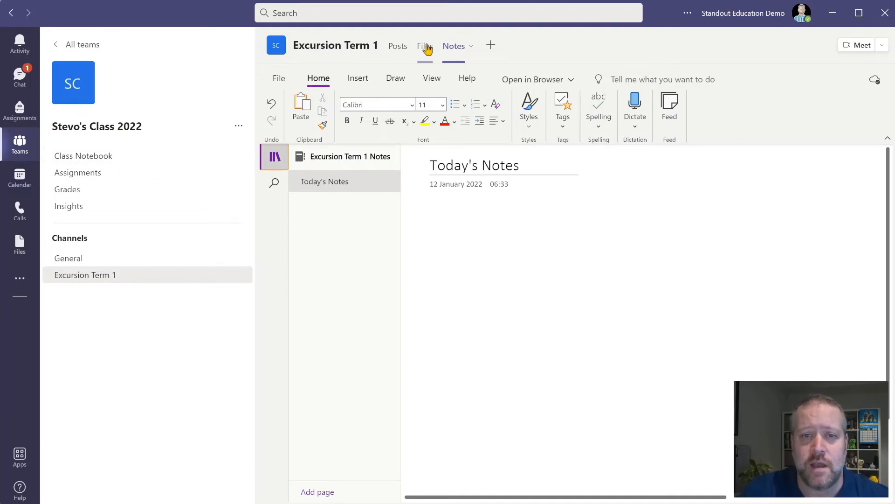
# Step: Open the class team's Class Notebook and view the Excursion Term 1 Notes section in its Content Library
pyautogui.click(139, 157)
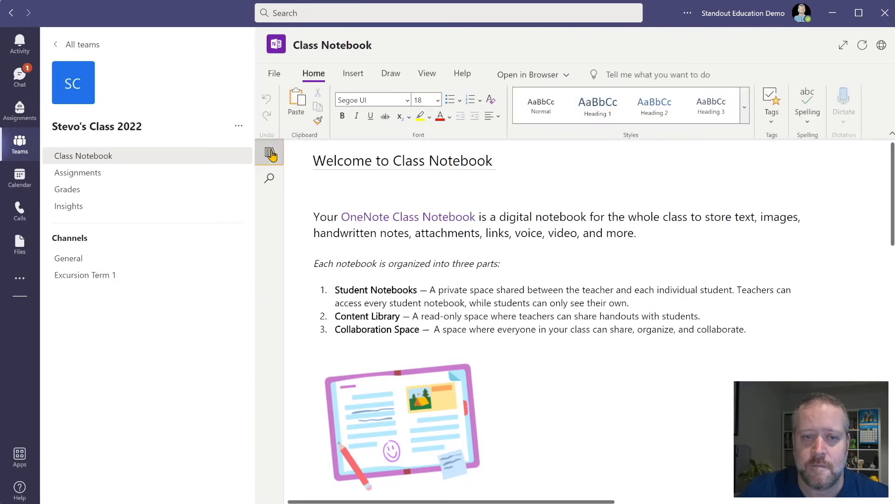
pyautogui.click(270, 154)
pyautogui.click(291, 226)
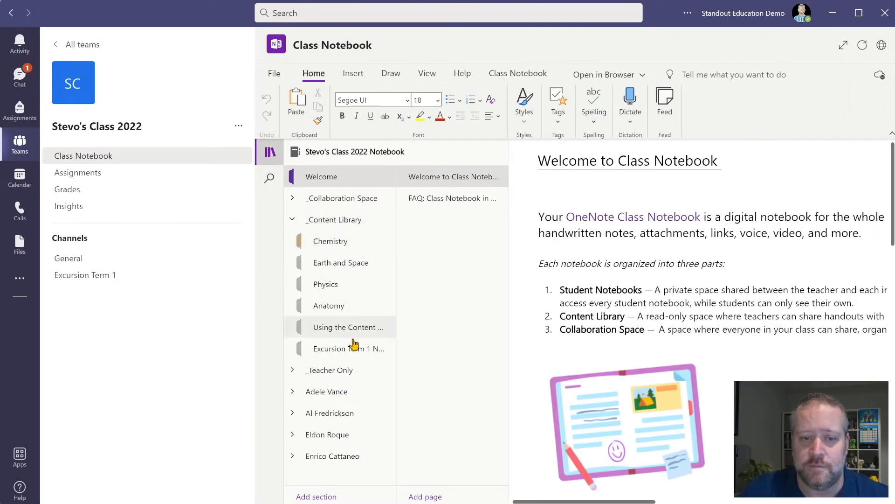
pyautogui.click(354, 351)
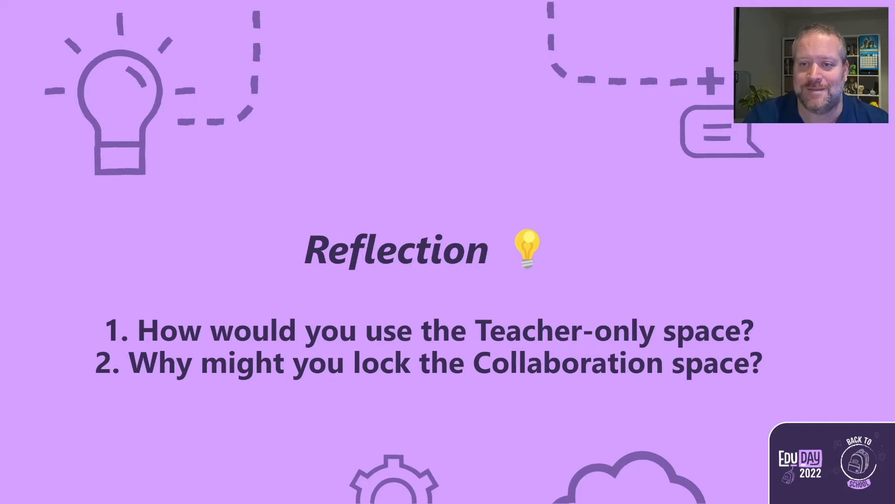
pyautogui.click(794, 332)
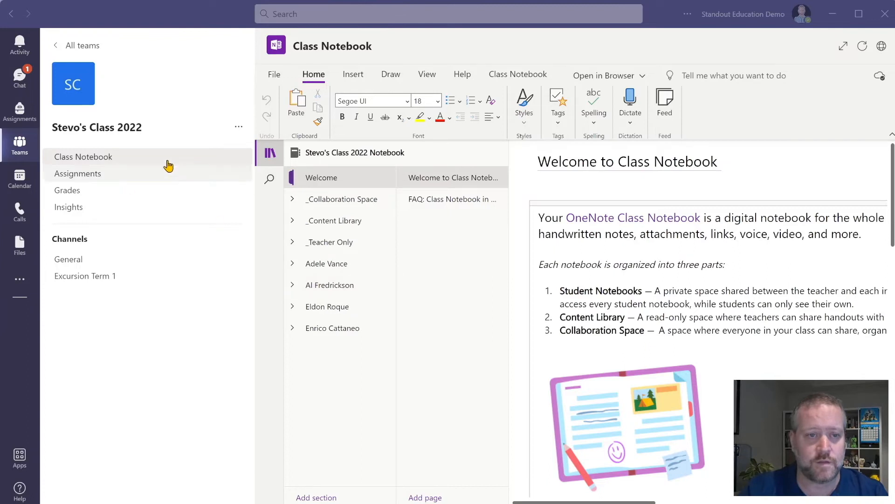
# Step: Expand the Class Notebook to full width and examine the Magnetic Portals page in the Content Library's Earth and Space section
pyautogui.click(843, 47)
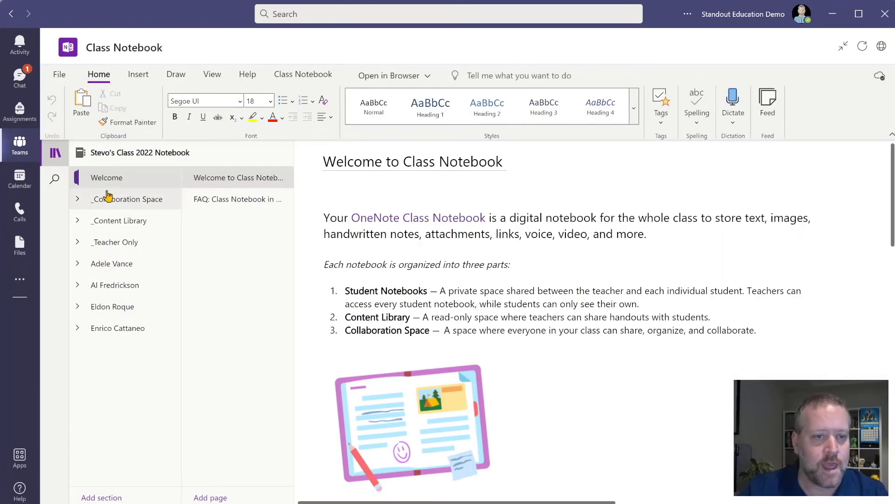
pyautogui.click(77, 223)
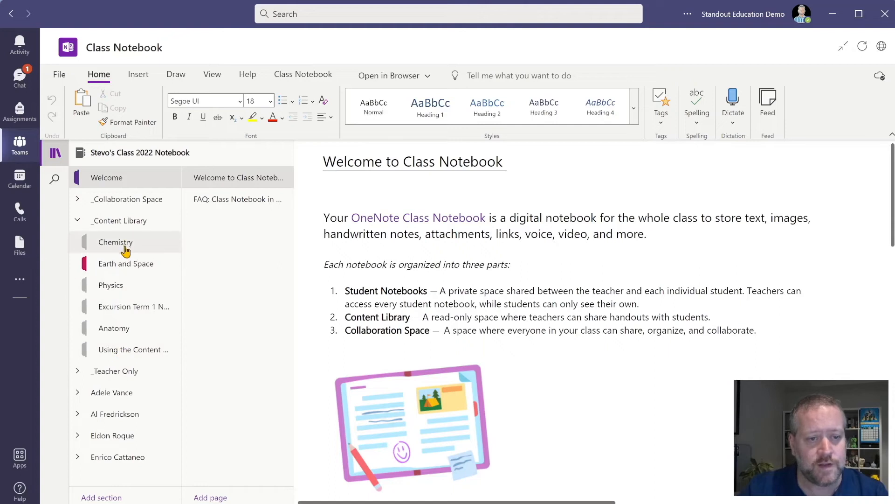
pyautogui.click(133, 264)
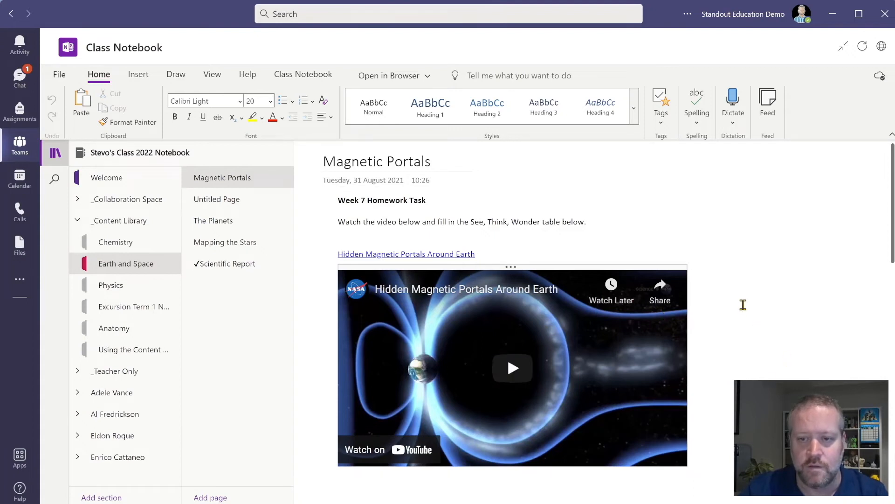
pyautogui.scroll(-5, 743, 305)
pyautogui.click(588, 255)
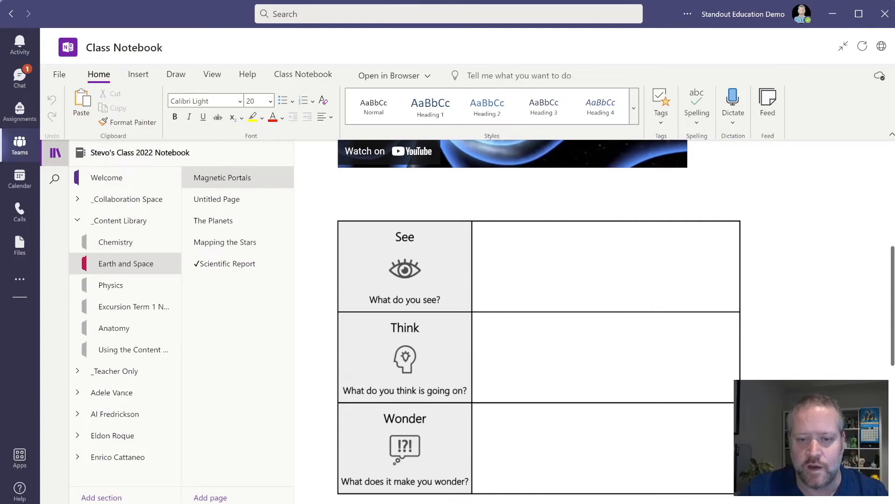
pyautogui.scroll(5, 594, 322)
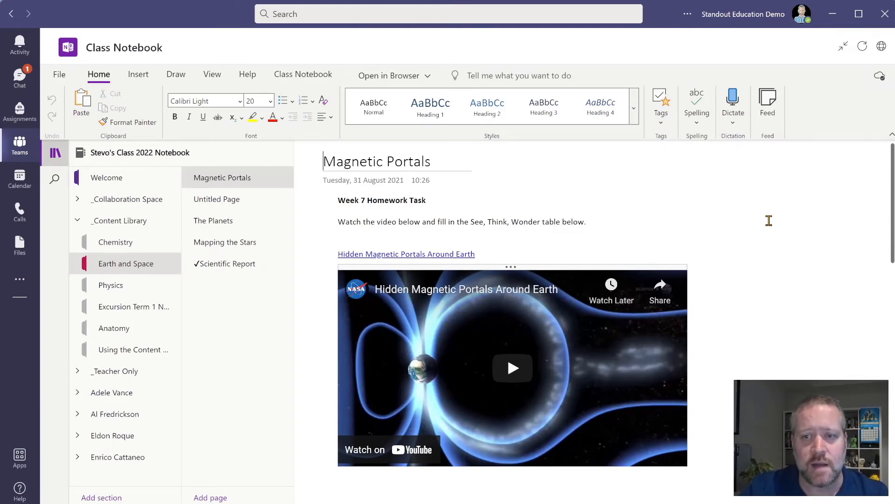
# Step: Start distributing the Magnetic Portals page with Homework as the student section, and close the distribution pane
pyautogui.click(308, 75)
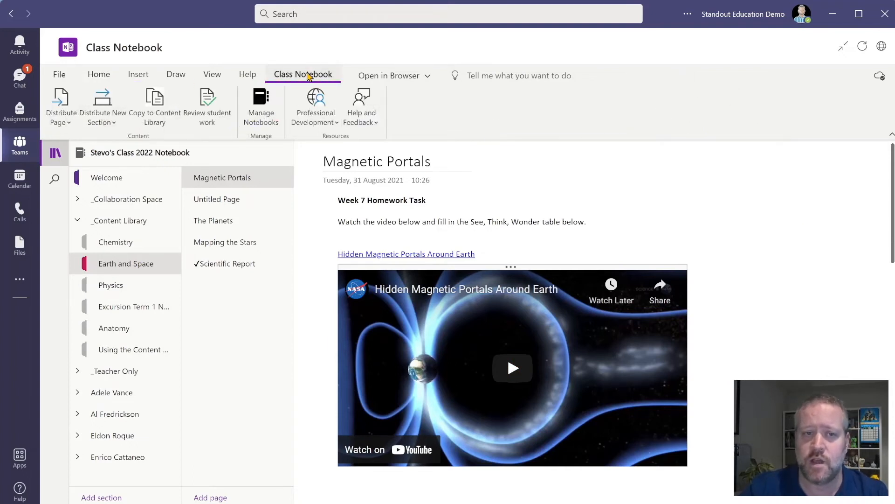
pyautogui.click(68, 122)
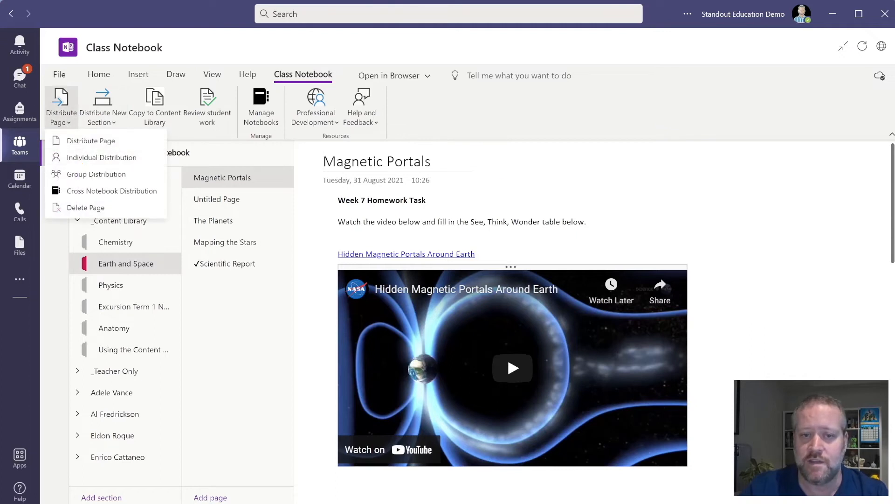
pyautogui.click(136, 142)
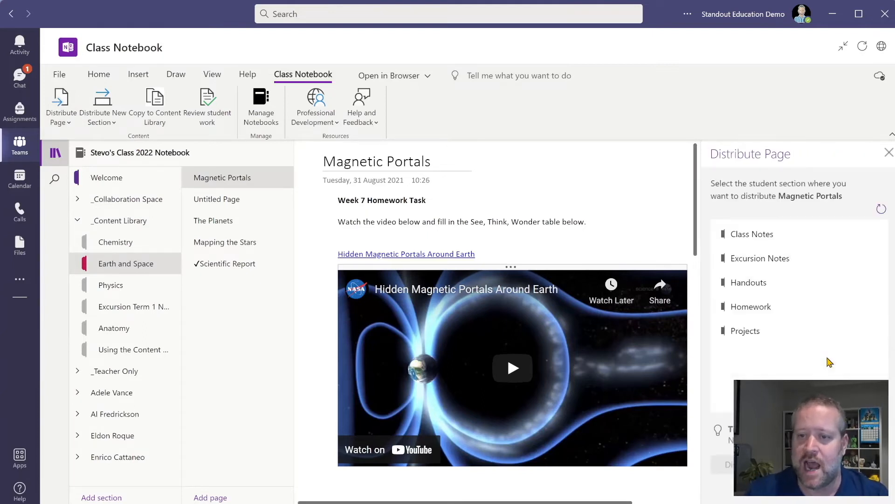
pyautogui.click(801, 311)
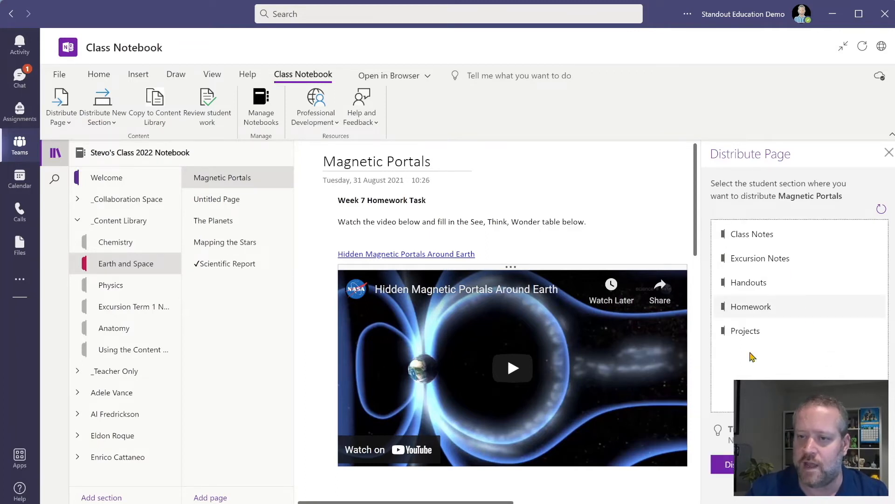
pyautogui.click(889, 153)
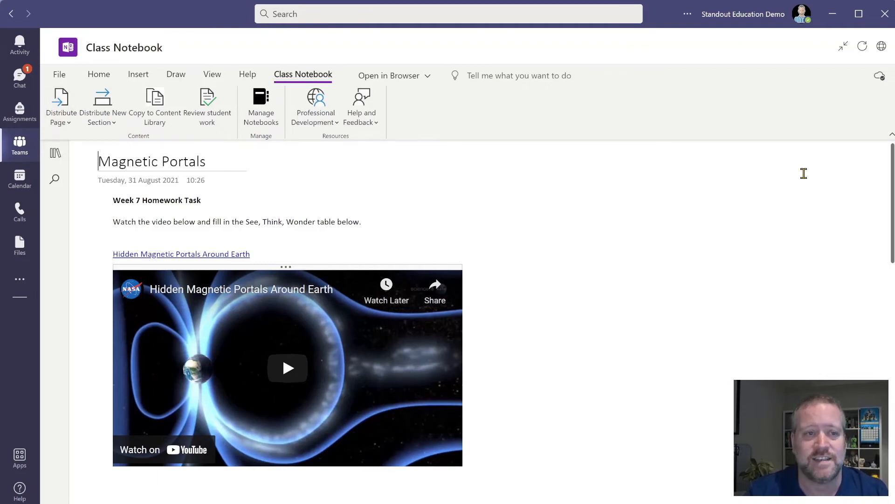
pyautogui.scroll(-8, 466, 255)
pyautogui.scroll(8, 199, 166)
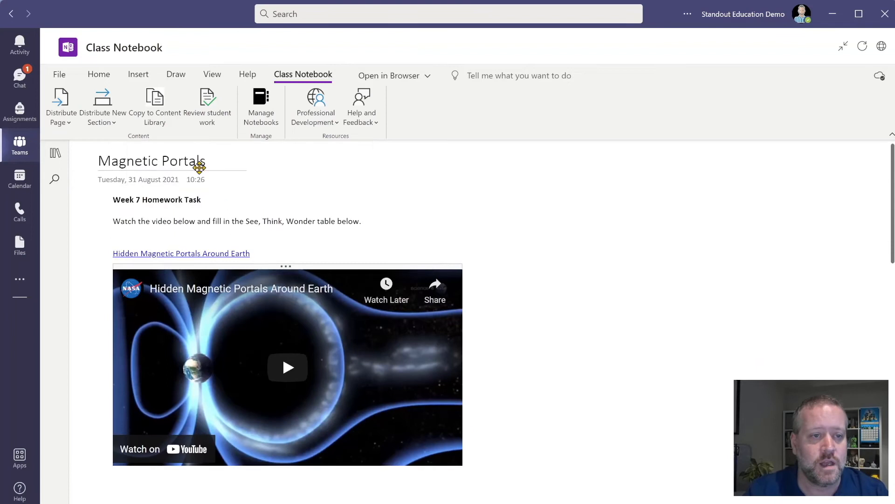
# Step: Return to the 2022 class team and start a new blank assignment in its Assignments
pyautogui.click(12, 153)
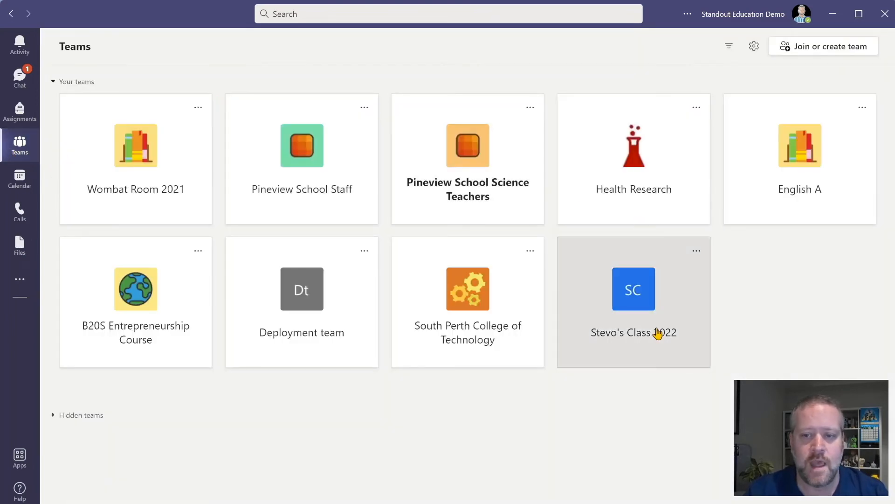
pyautogui.click(658, 333)
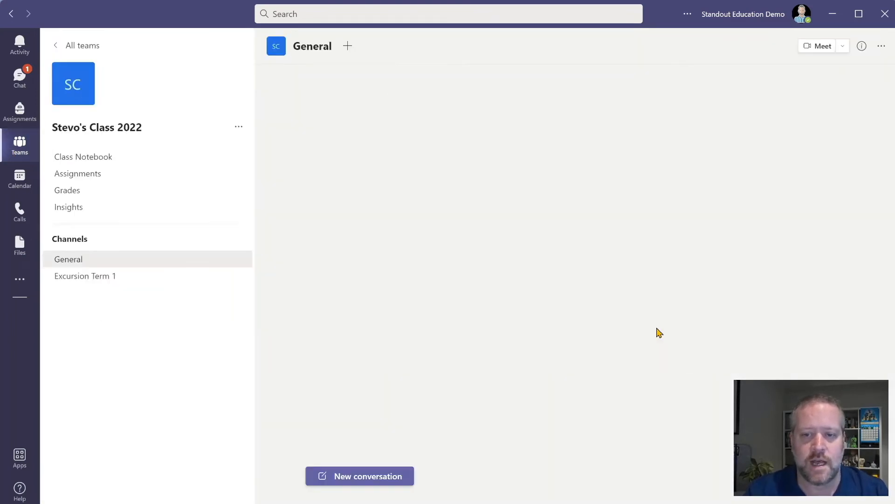
pyautogui.click(109, 180)
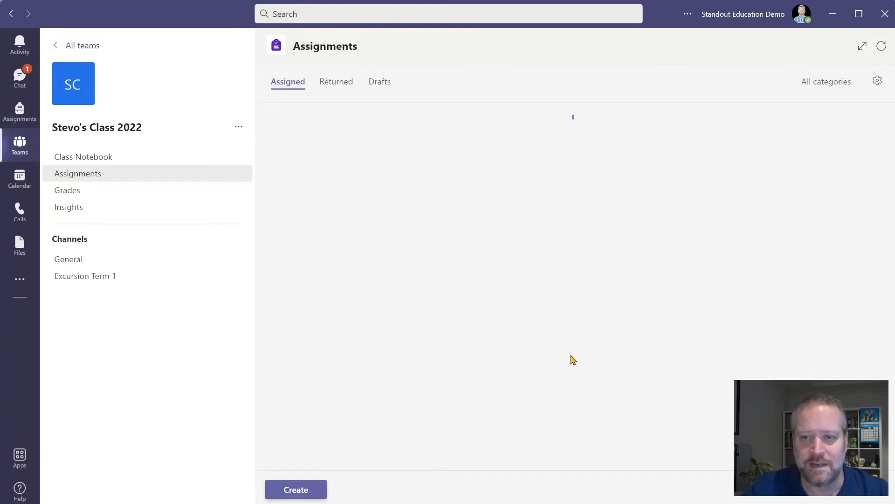
pyautogui.click(301, 494)
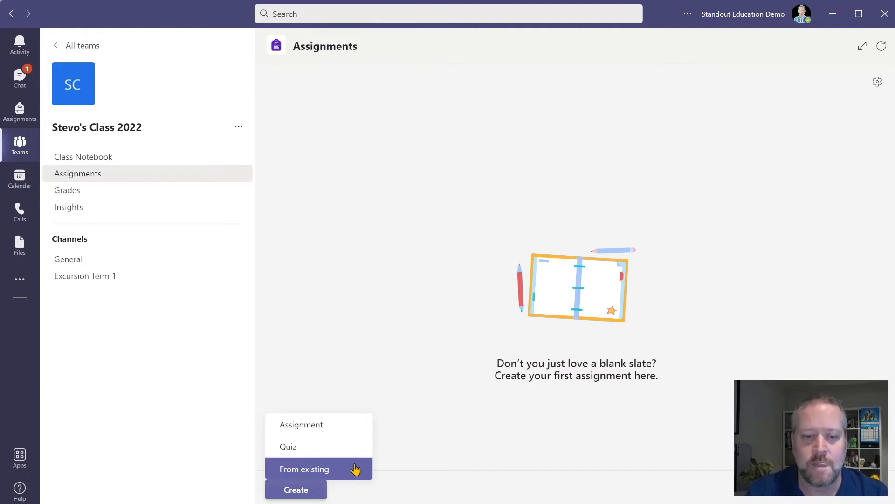
pyautogui.click(355, 433)
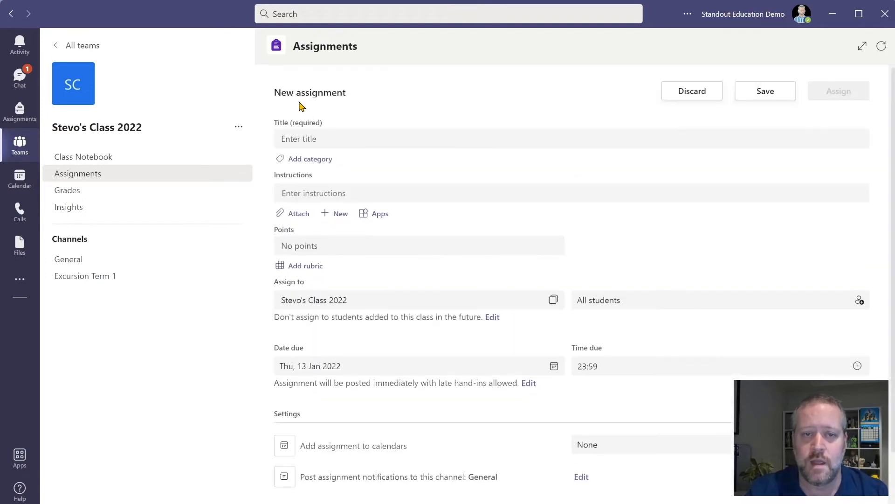
# Step: Title the assignment "Magnetic Portals Homework" and add the category "Space Project"
pyautogui.click(329, 139)
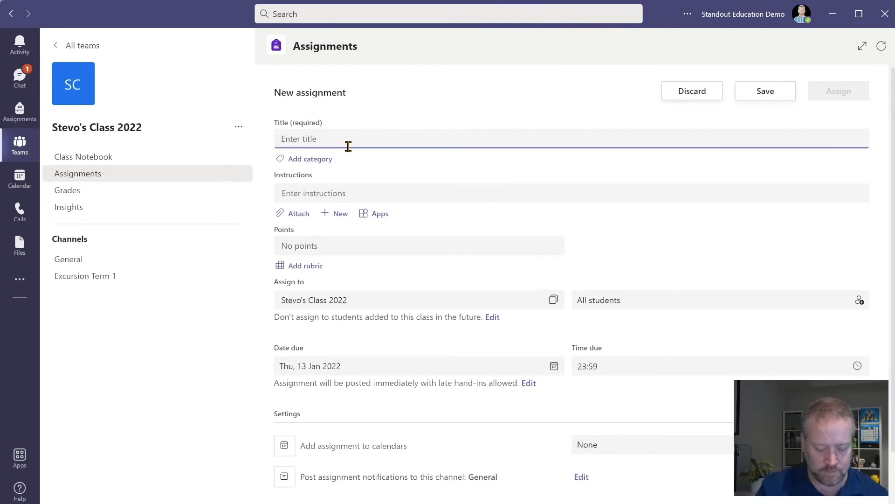
pyautogui.write('Magnetic Portals ')
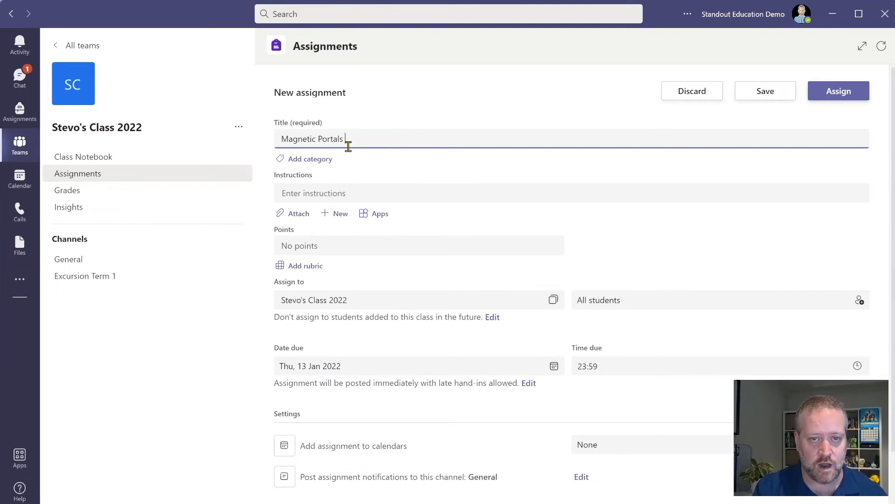
pyautogui.write('Homework')
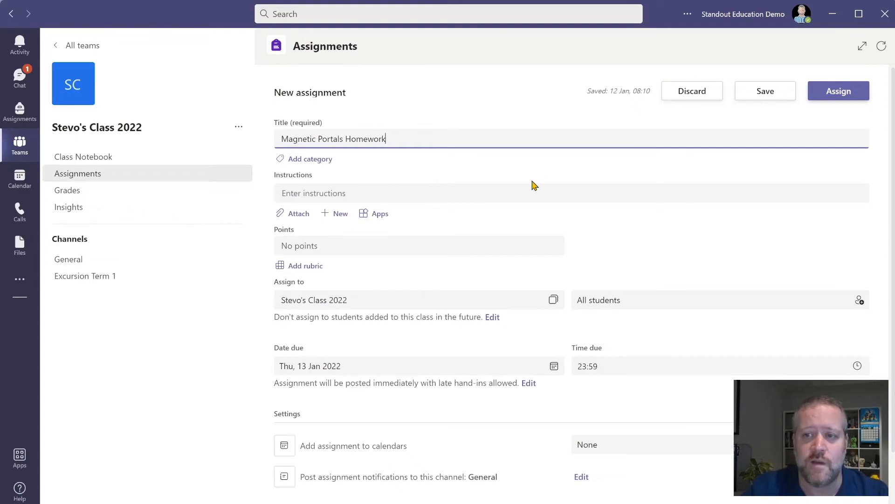
pyautogui.click(313, 162)
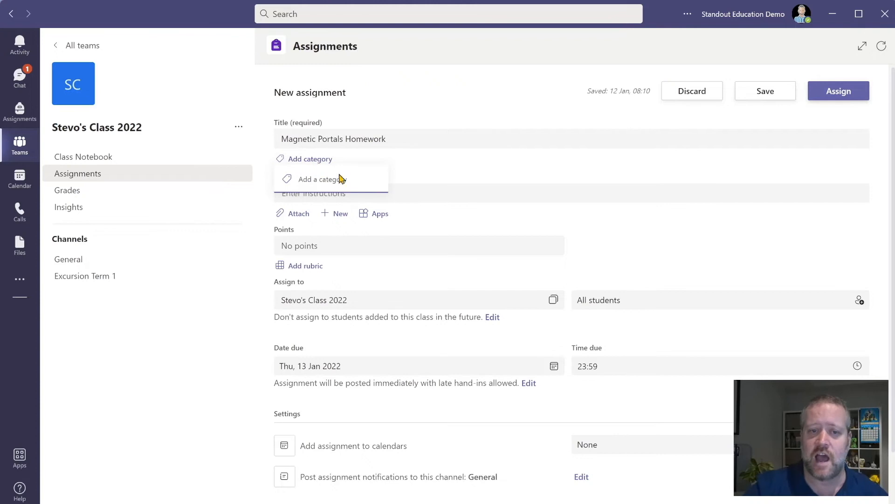
pyautogui.write('space P')
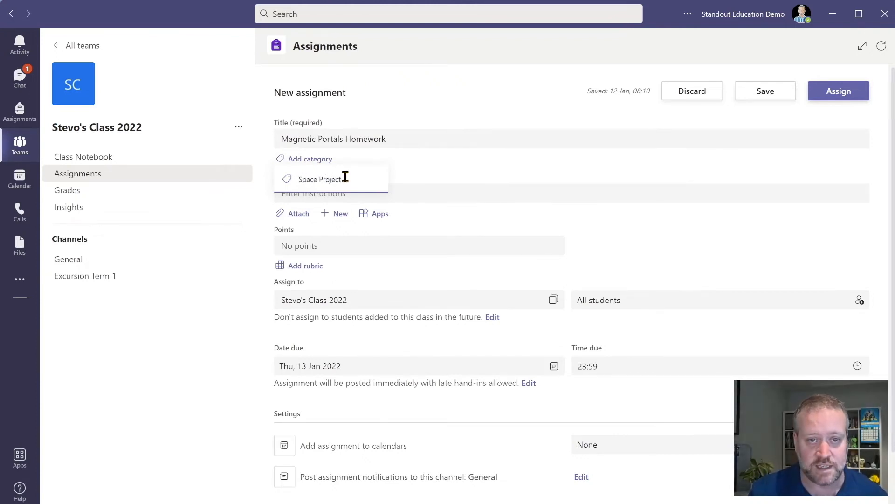
pyautogui.press('Return')
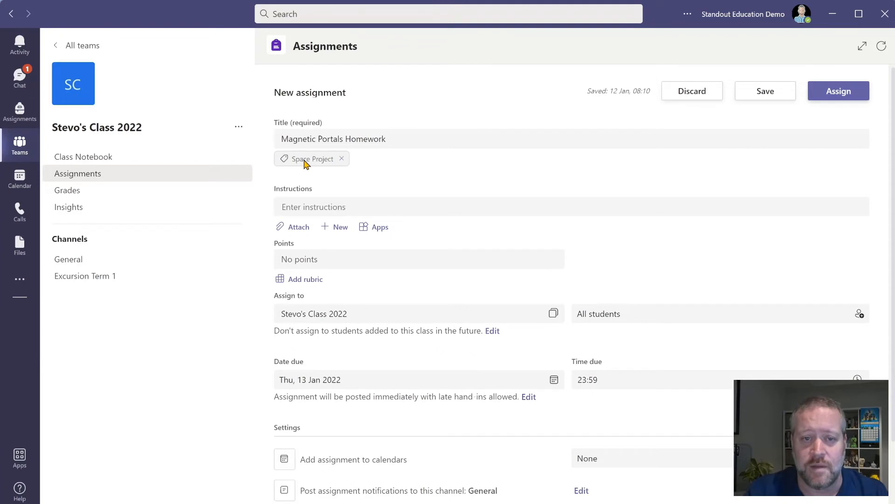
# Step: Enter "Learning Outcomes:" in bold as the heading of the assignment instructions, with a bulleted line below it
pyautogui.click(390, 209)
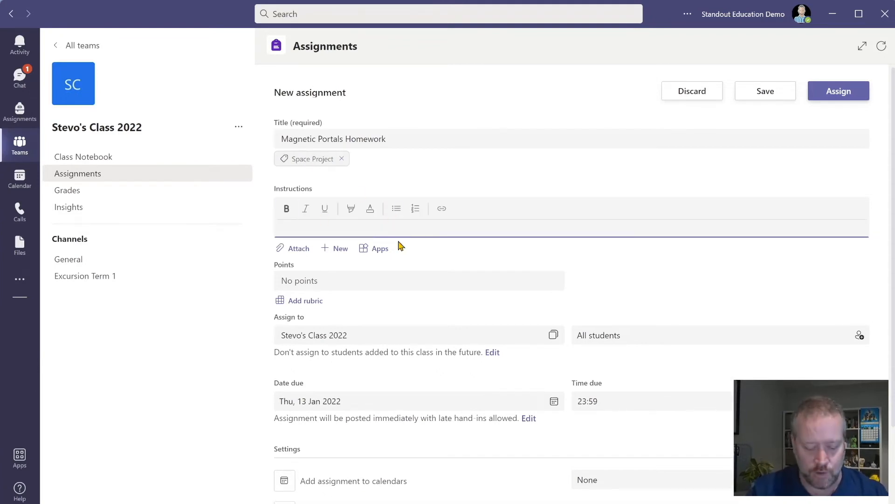
pyautogui.write('Learning O')
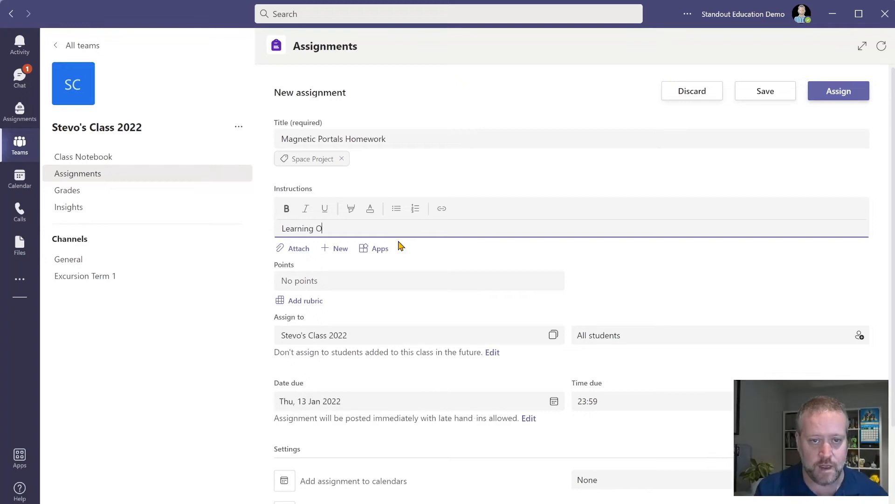
pyautogui.write('utcomes')
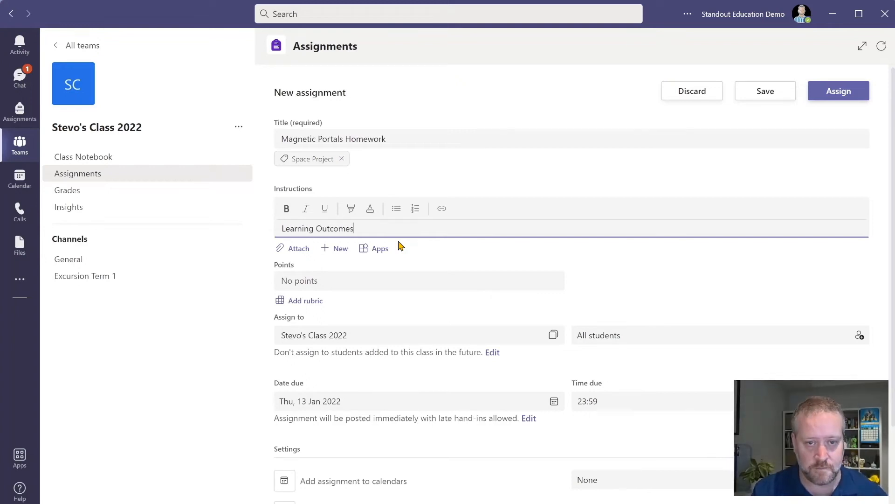
pyautogui.write(':')
pyautogui.press('Return')
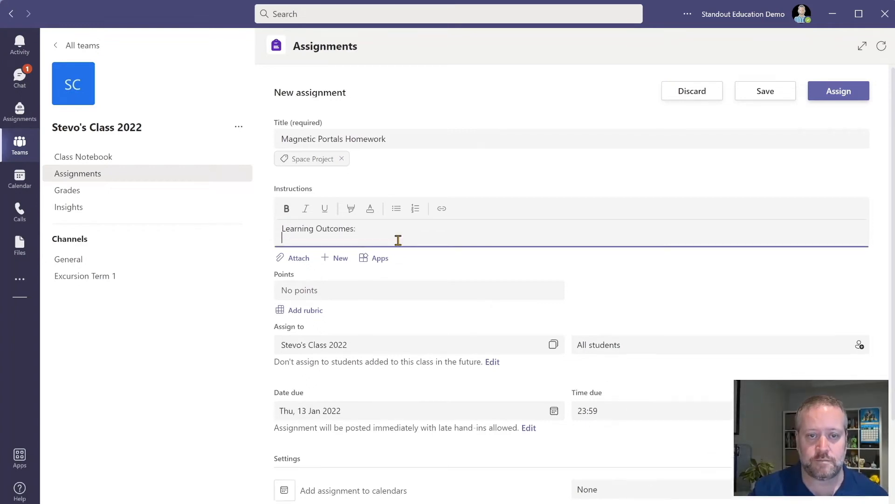
pyautogui.click(397, 208)
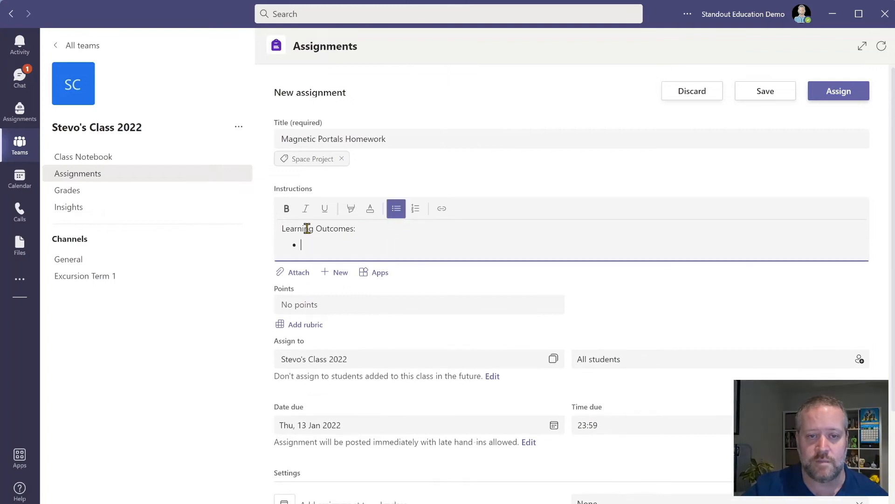
pyautogui.tripleClick(312, 228)
pyautogui.click(287, 208)
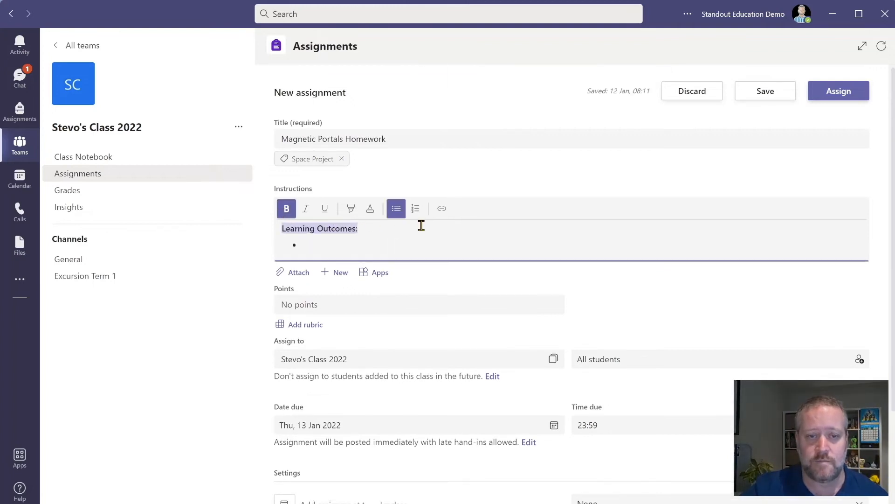
# Step: Replace the empty bulleted line in the instructions with a film projector emoji and an open book emoji
pyautogui.click(373, 245)
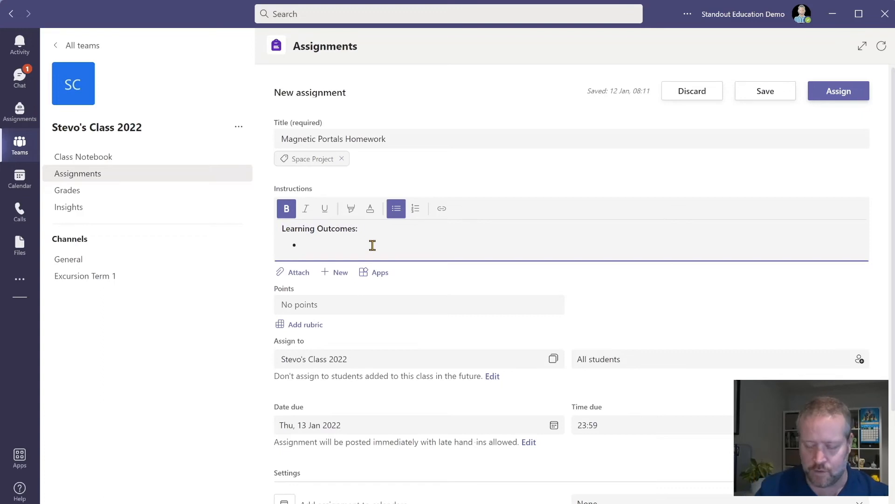
pyautogui.press('BackSpace')
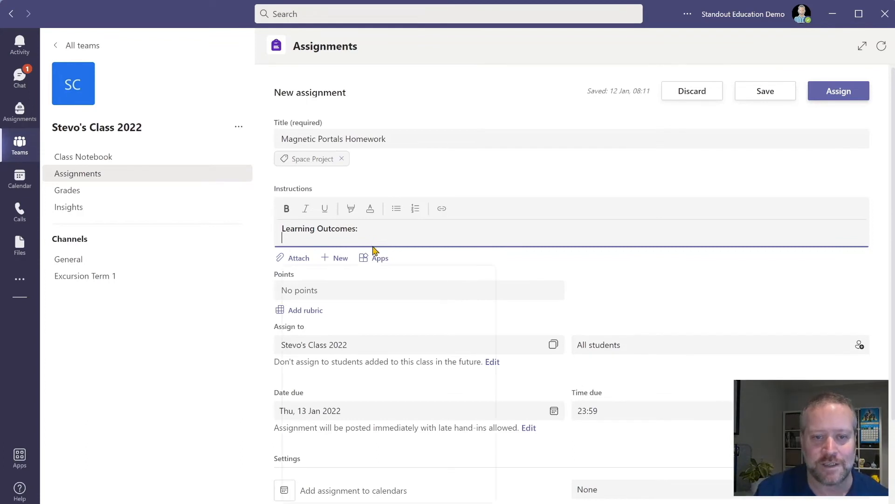
pyautogui.press('super+period')
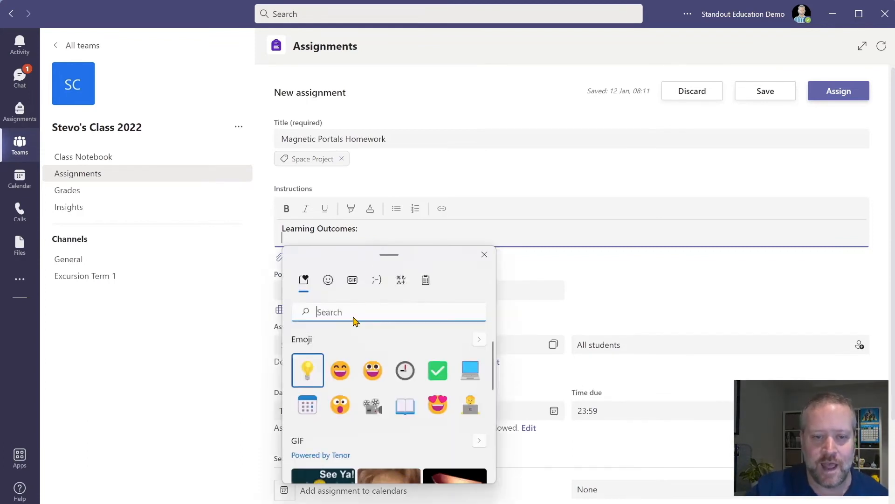
pyautogui.write('video')
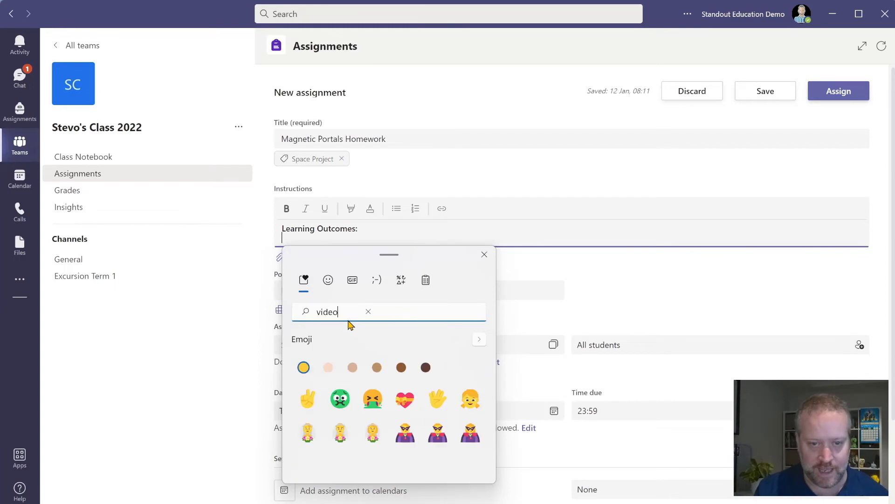
pyautogui.click(340, 373)
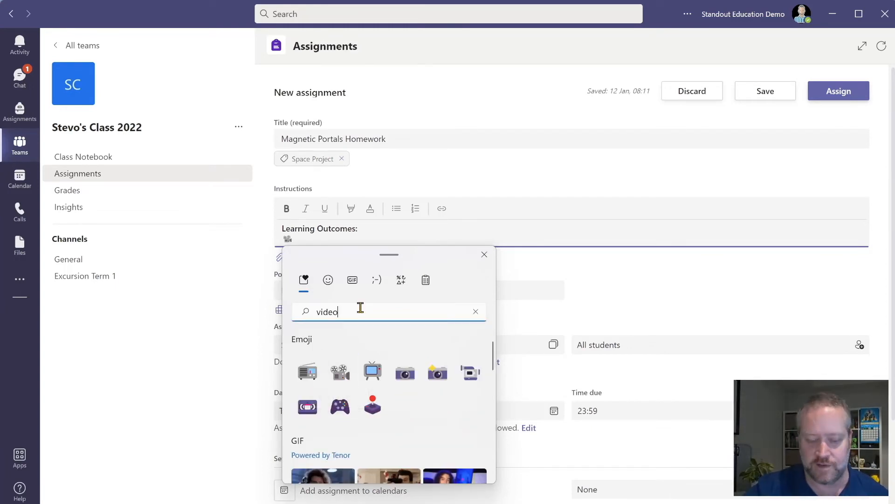
pyautogui.doubleClick(360, 307)
pyautogui.write('book')
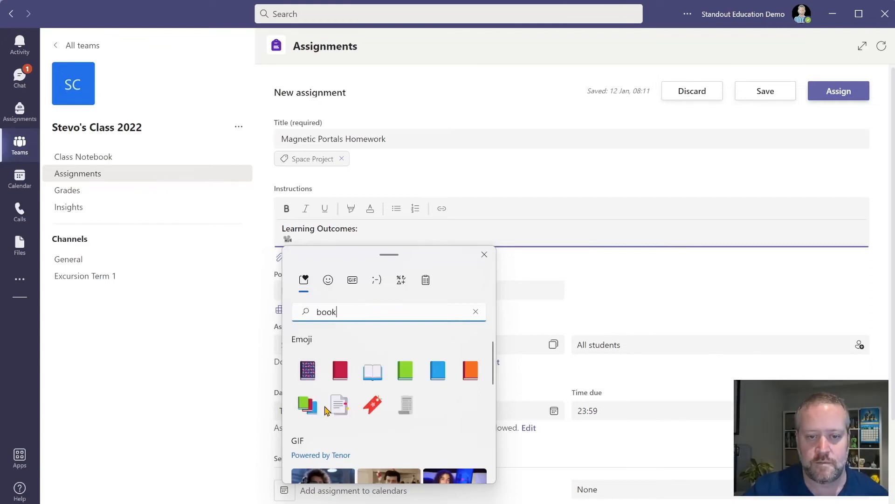
pyautogui.click(373, 371)
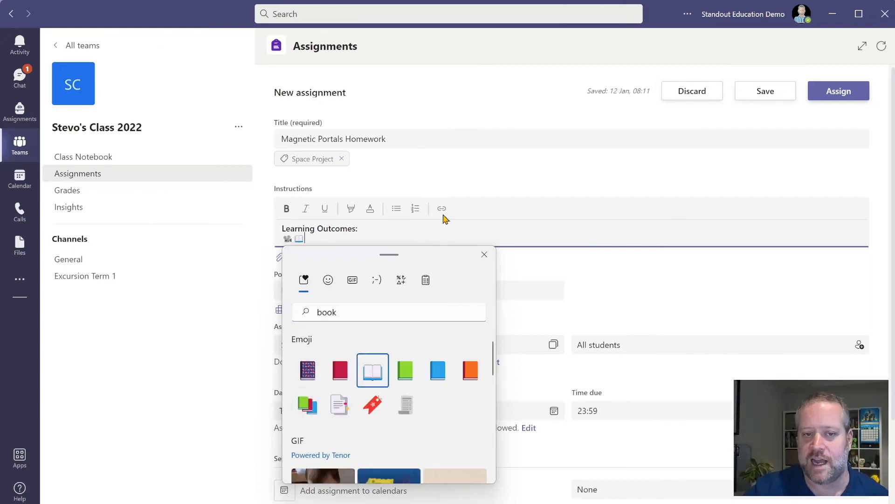
pyautogui.click(484, 255)
# Step: Attach the Class Notebook page Magnetic Portals from Earth and Space in the _Content Library, copying it to the students' Homework section
pyautogui.scroll(-3, 488, 247)
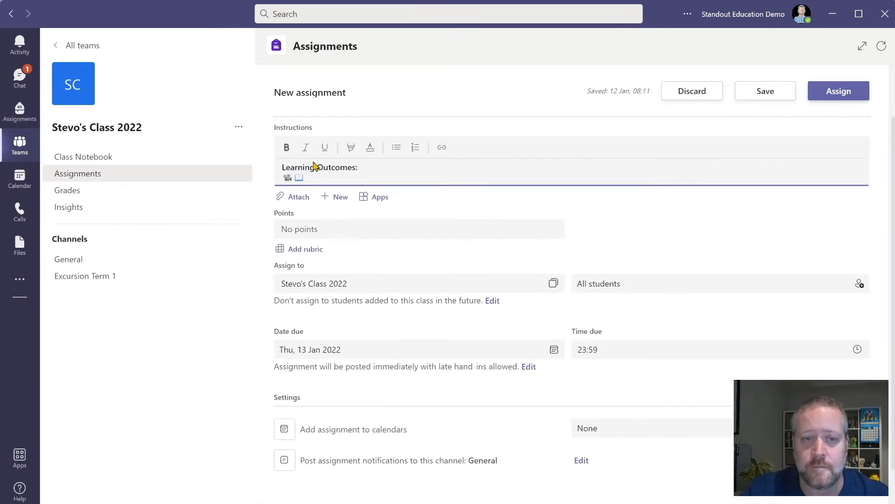
pyautogui.scroll(3, 310, 168)
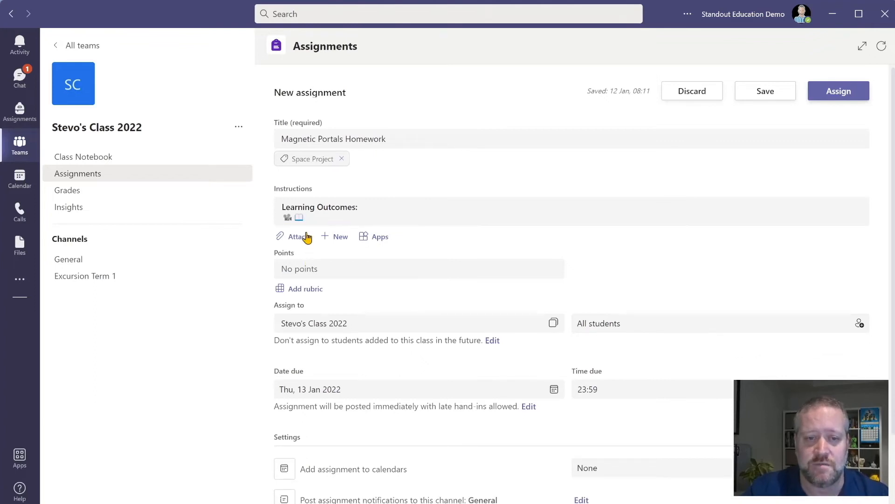
pyautogui.click(299, 236)
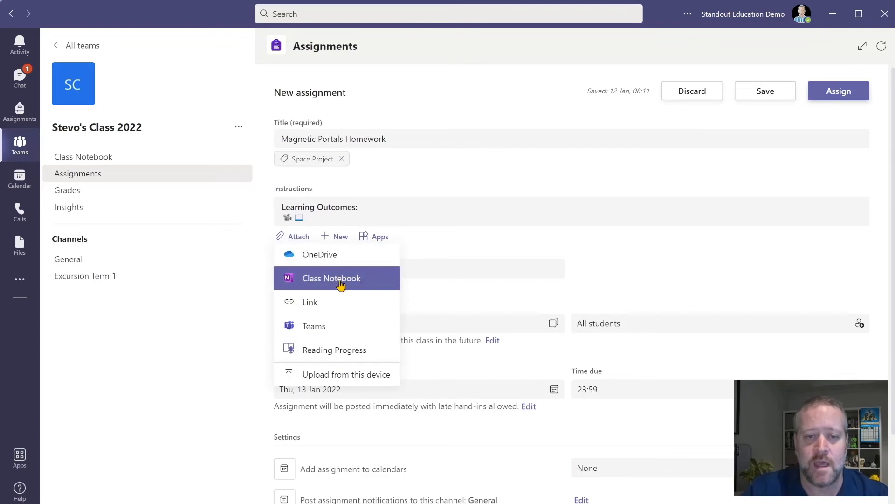
pyautogui.click(375, 284)
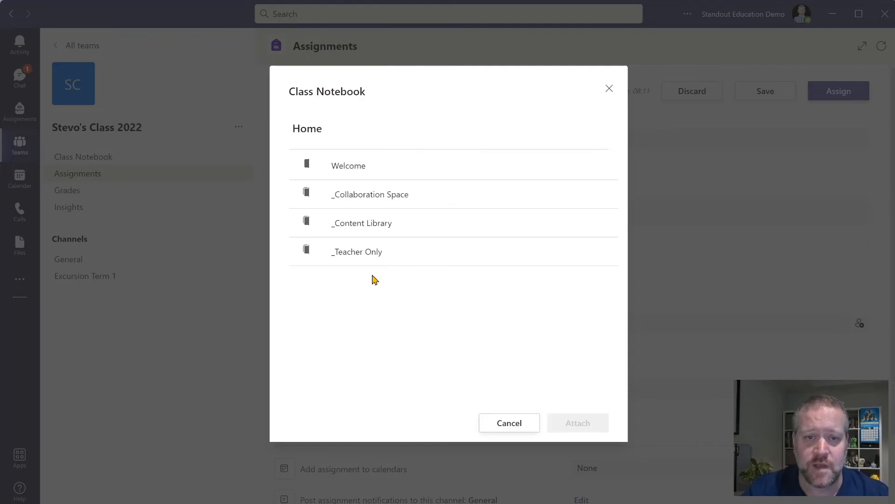
pyautogui.click(364, 225)
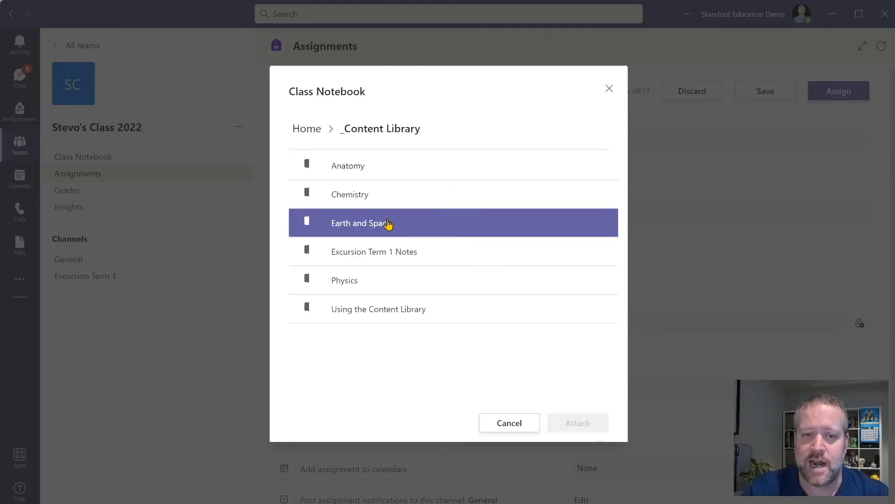
pyautogui.click(388, 225)
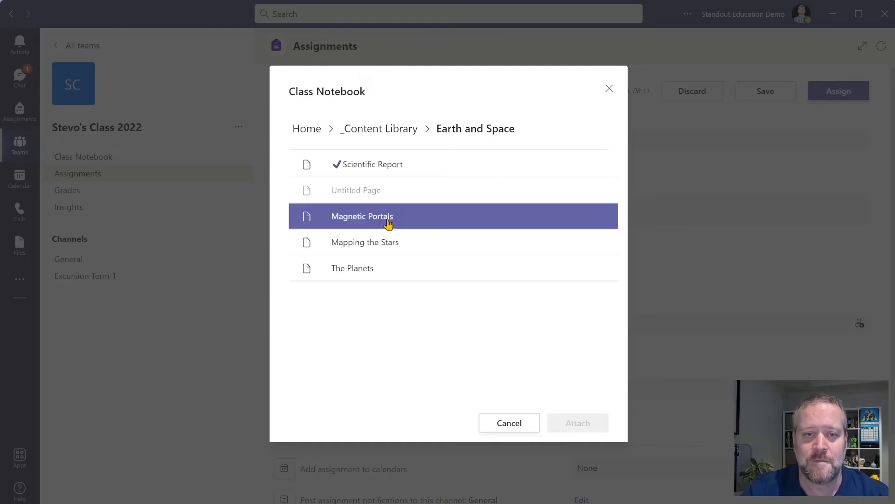
pyautogui.click(426, 226)
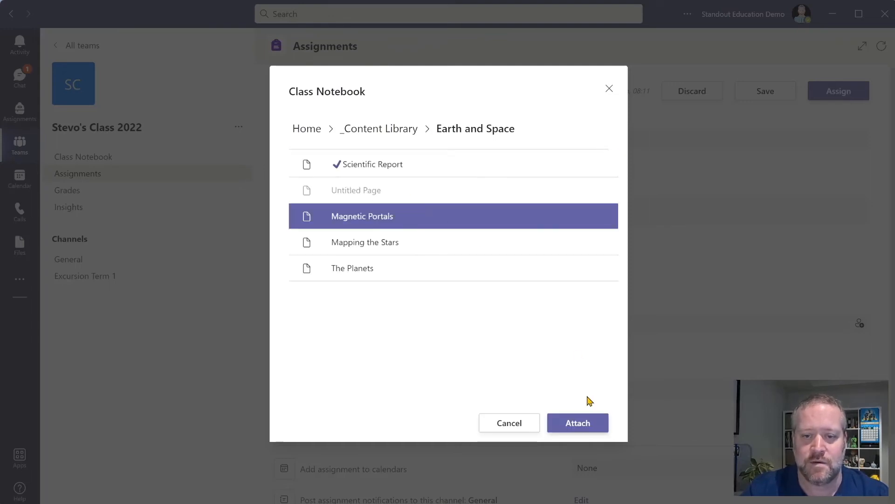
pyautogui.click(584, 429)
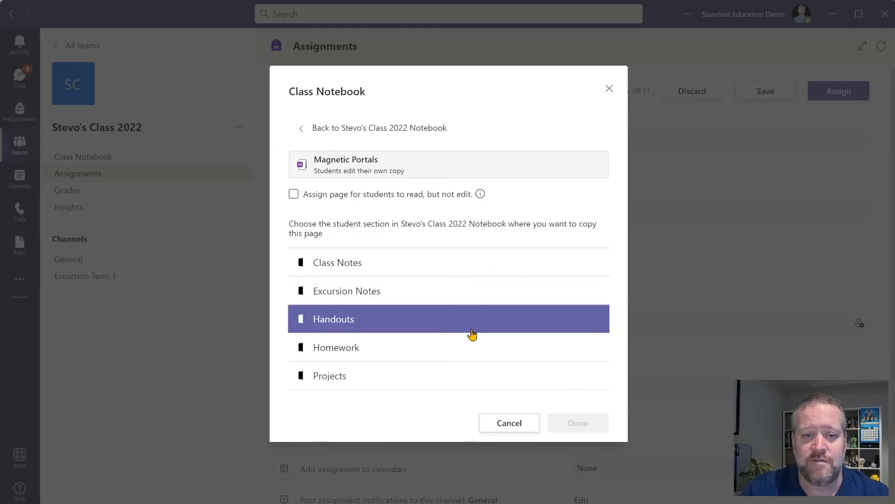
pyautogui.click(439, 346)
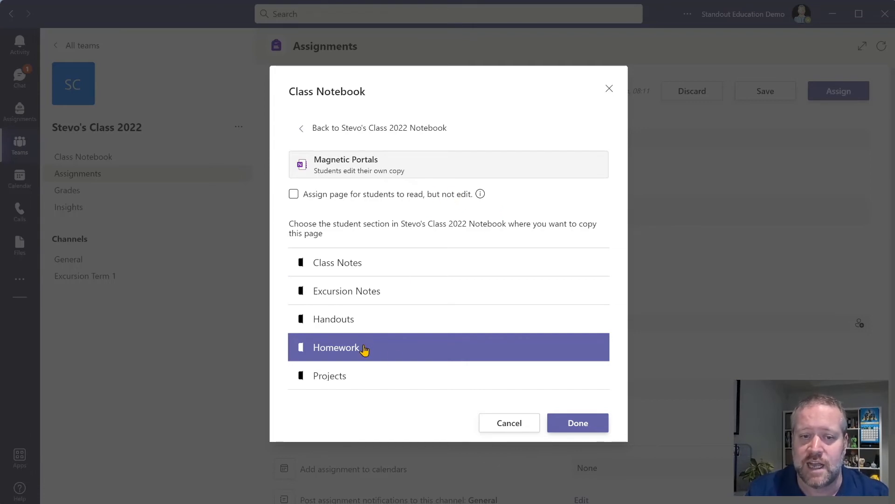
pyautogui.click(585, 426)
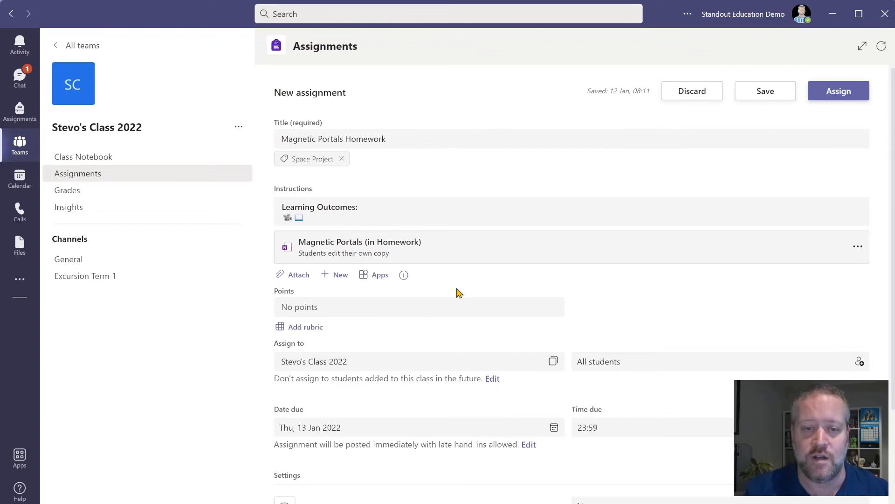
pyautogui.click(341, 276)
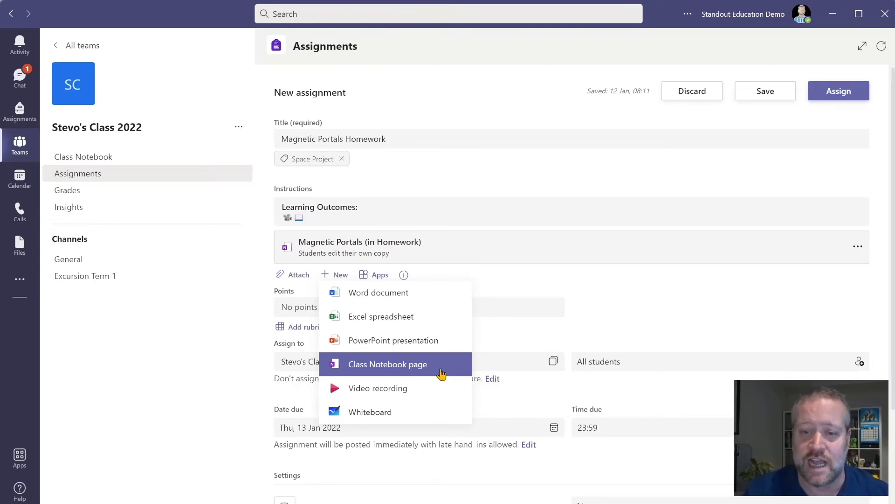
pyautogui.click(656, 322)
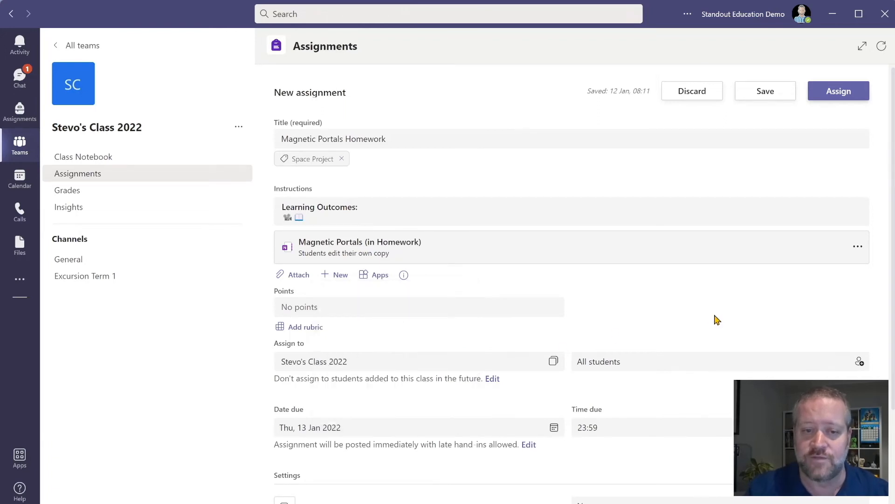
# Step: Add the existing Science Y9 Rubric to the assignment
pyautogui.click(316, 333)
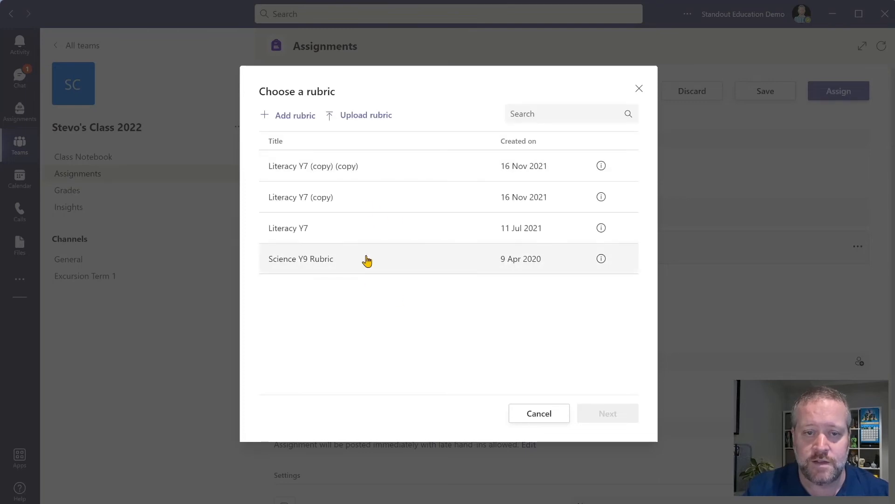
pyautogui.click(381, 270)
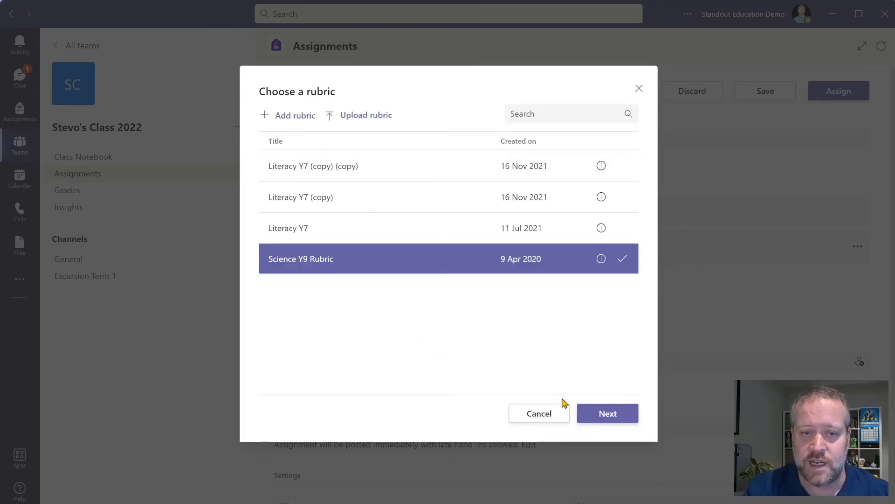
pyautogui.click(614, 414)
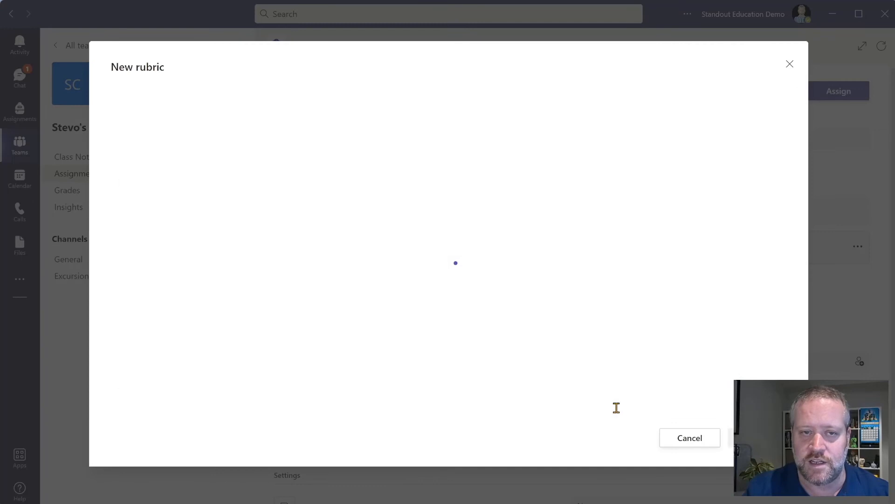
pyautogui.scroll(-1, 526, 358)
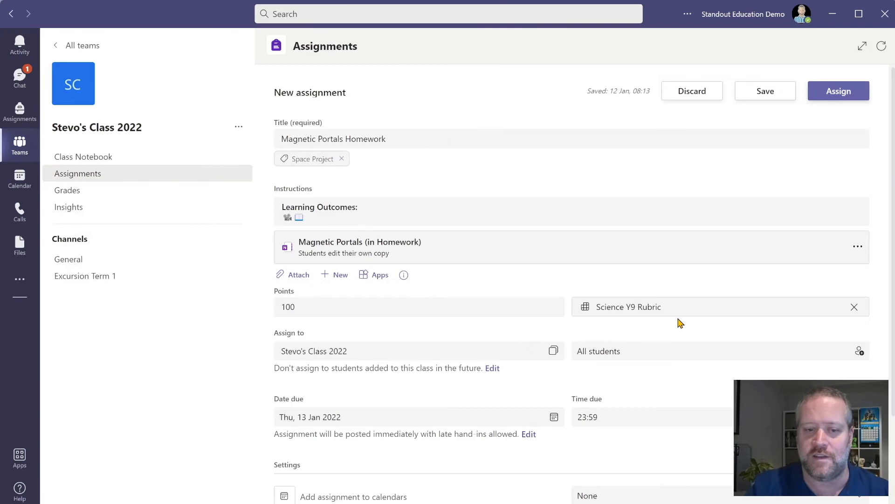
# Step: Try to assign the homework to groups of students instead of all students, and dismiss the notice
pyautogui.scroll(-3, 676, 327)
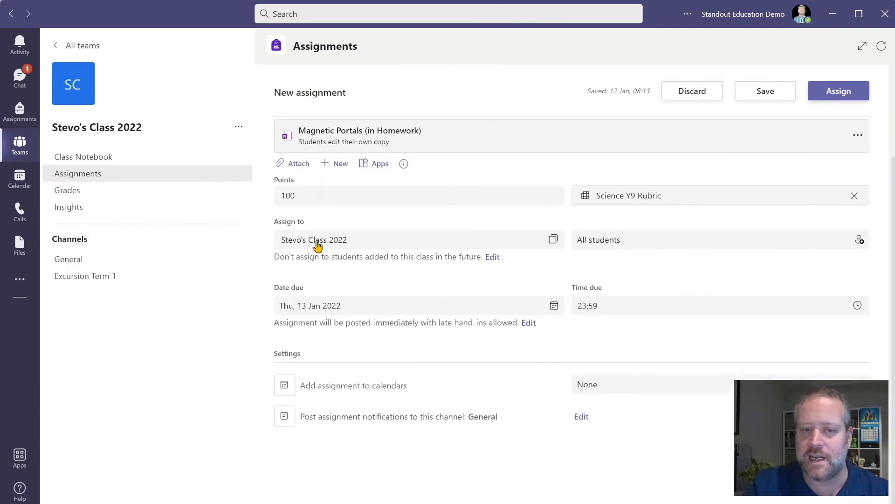
pyautogui.click(812, 246)
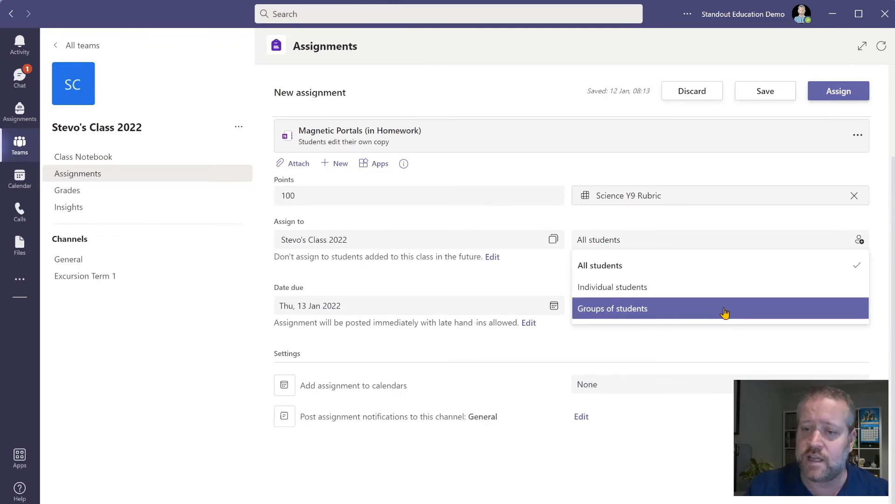
pyautogui.click(725, 312)
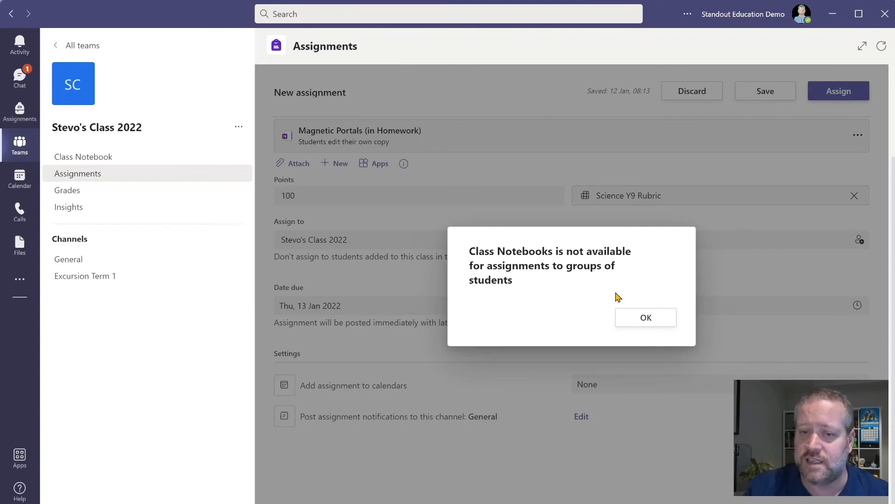
pyautogui.click(665, 322)
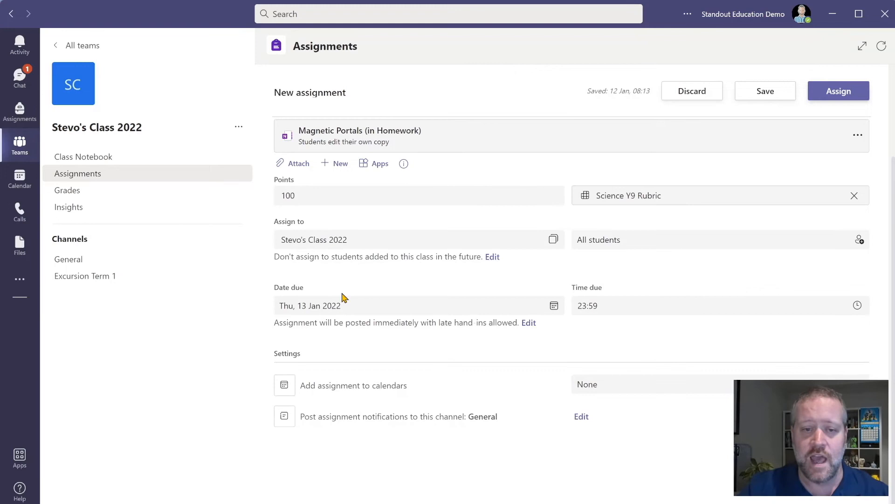
# Step: Set the due date to Fri, 21 Jan 2022 and add the assignment to the calendars of "Students and me"
pyautogui.click(465, 304)
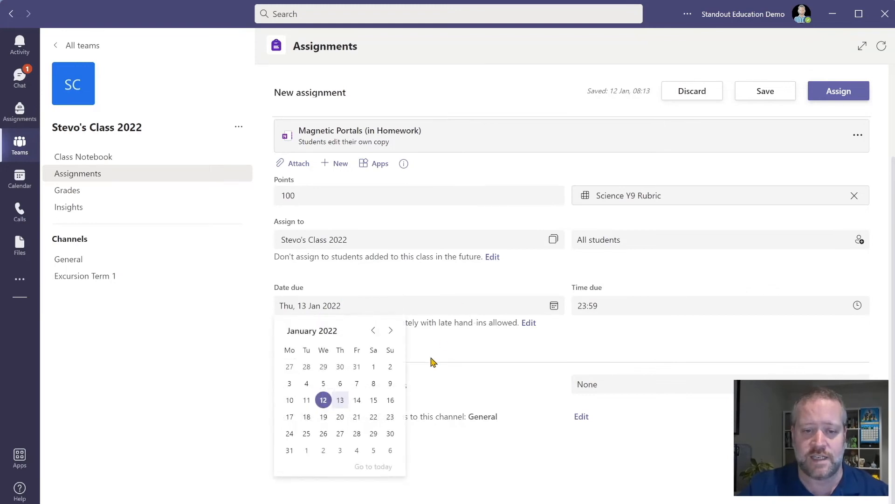
pyautogui.click(357, 417)
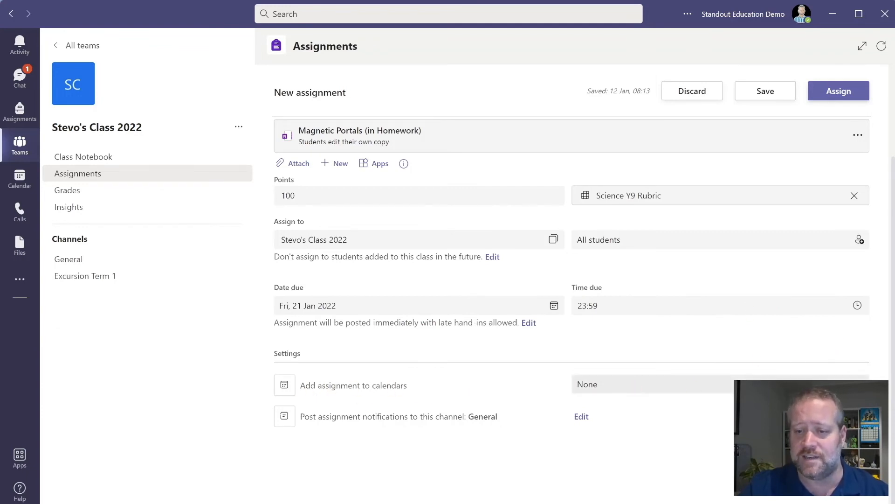
pyautogui.click(720, 384)
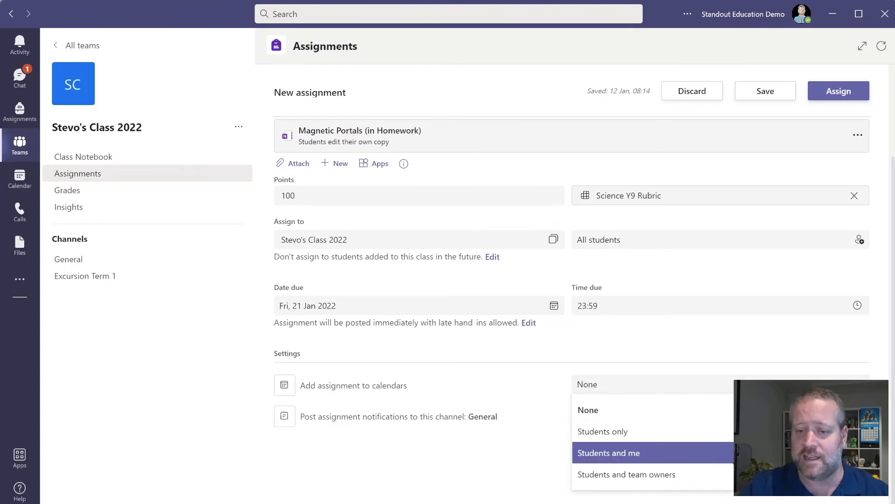
pyautogui.click(609, 453)
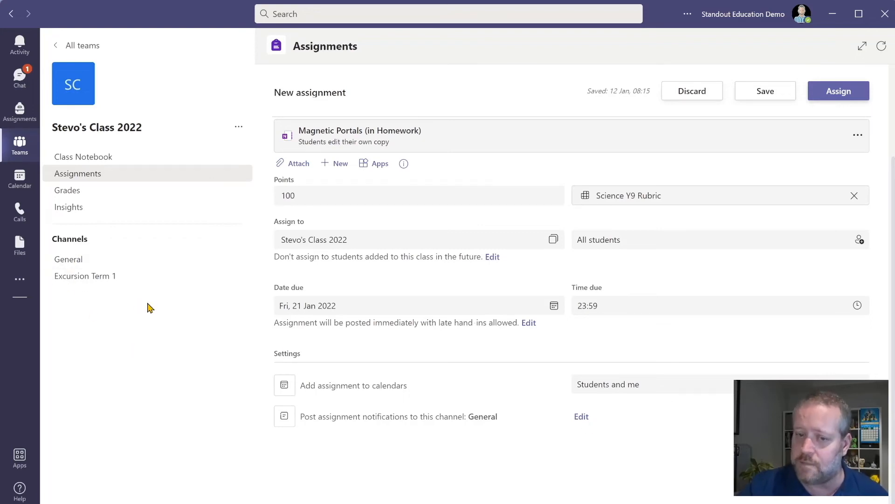
# Step: Assign the Magnetic Portals homework to the class and open the posts of the General channel
pyautogui.scroll(3, 507, 317)
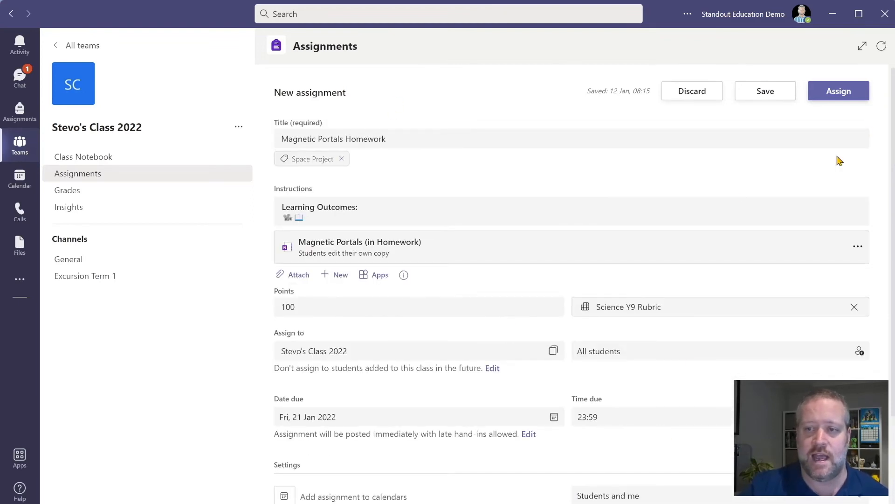
pyautogui.click(855, 95)
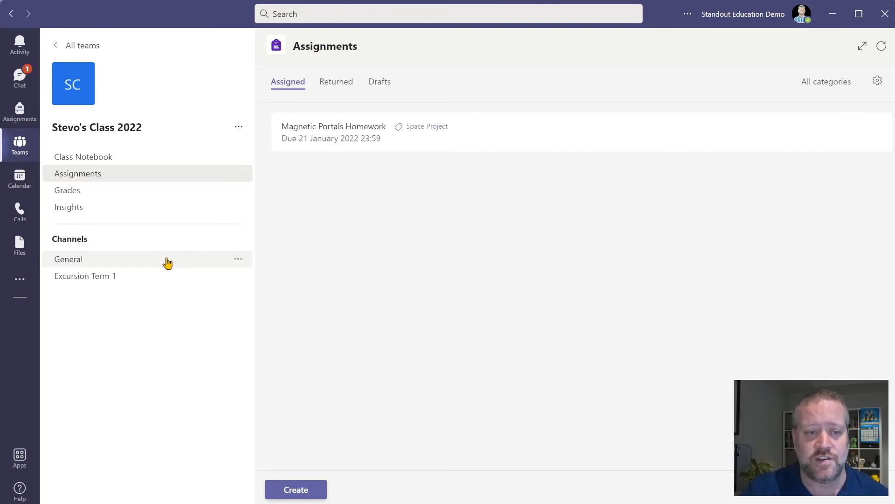
pyautogui.click(166, 260)
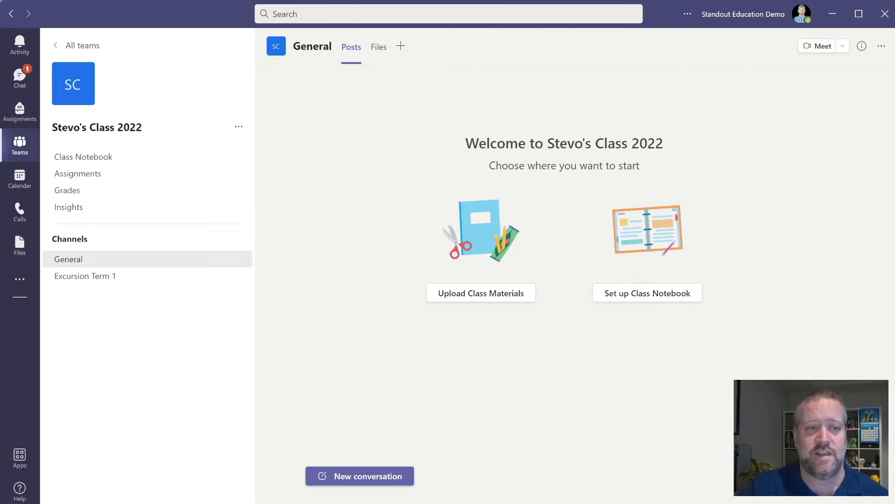
pyautogui.moveTo(97, 93)
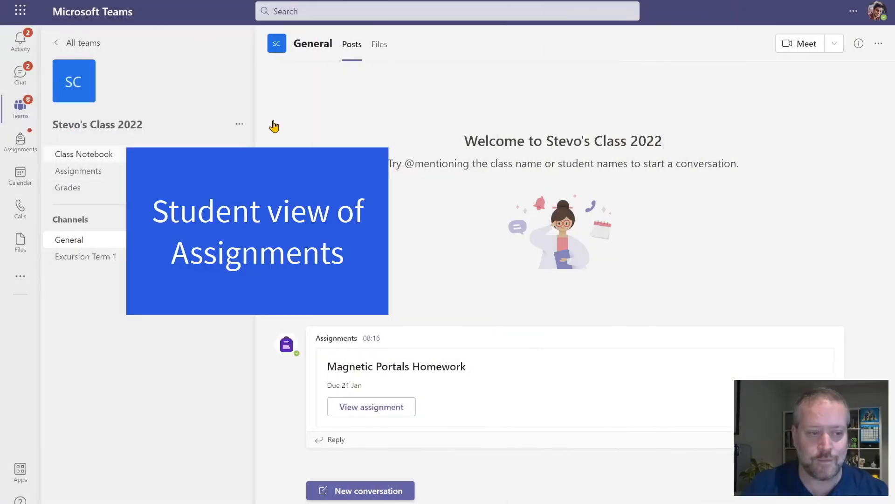
# Step: Check which student account is signed in and react to the Magnetic Portals Homework post with a heart
pyautogui.click(877, 17)
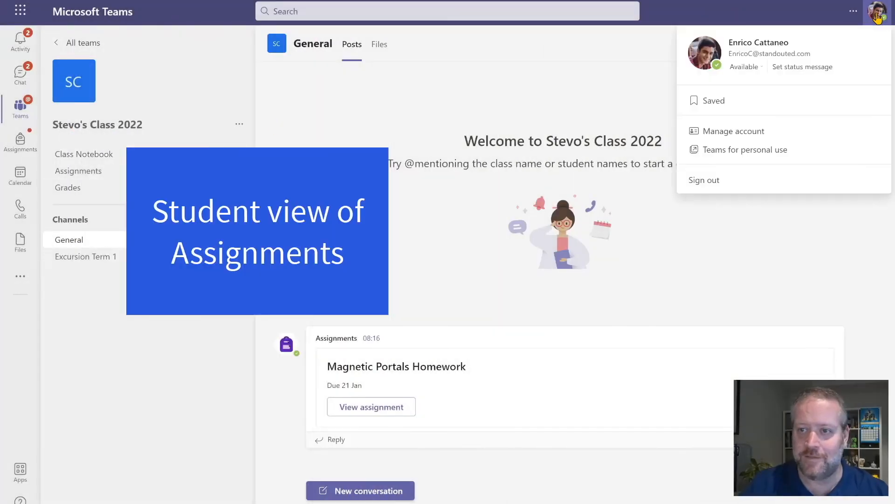
pyautogui.click(823, 248)
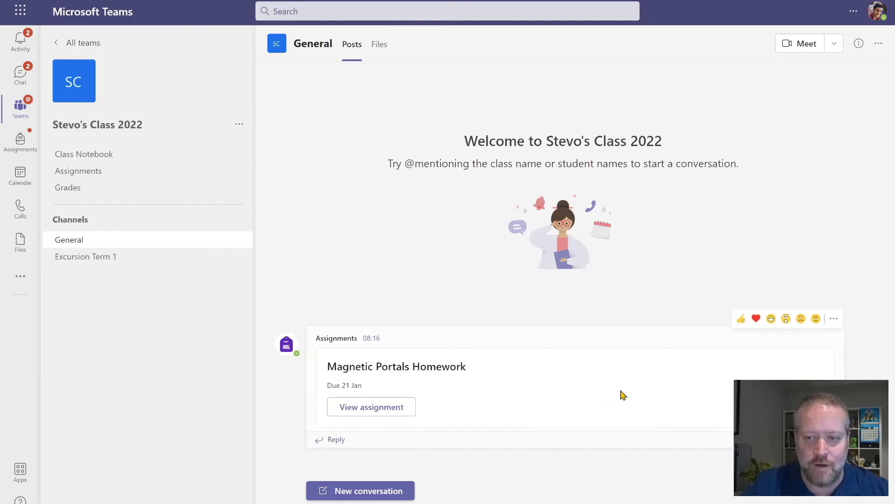
pyautogui.click(756, 318)
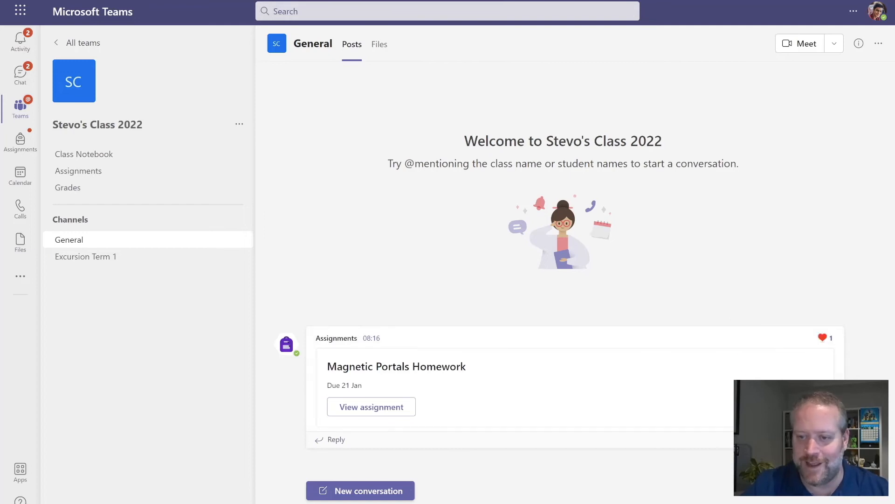
# Step: View the Magnetic Portals Homework assignment from the General channel post and open its attached Magnetic Portals page
pyautogui.click(335, 442)
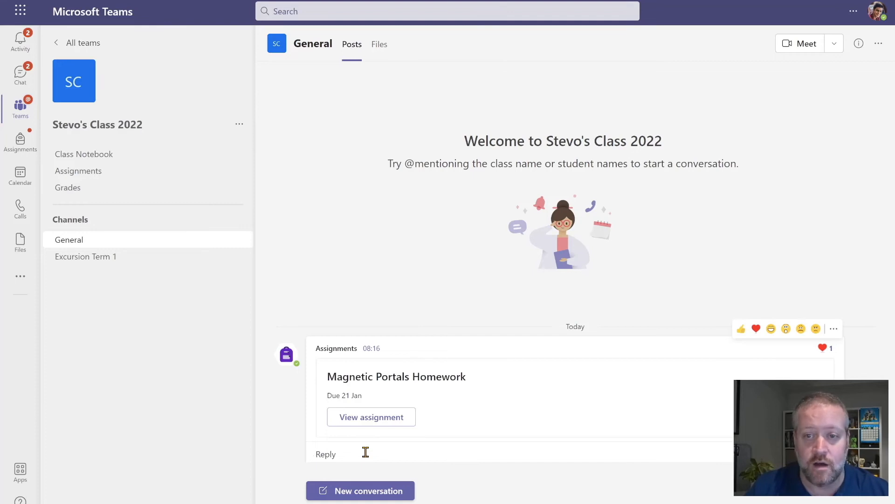
pyautogui.click(376, 416)
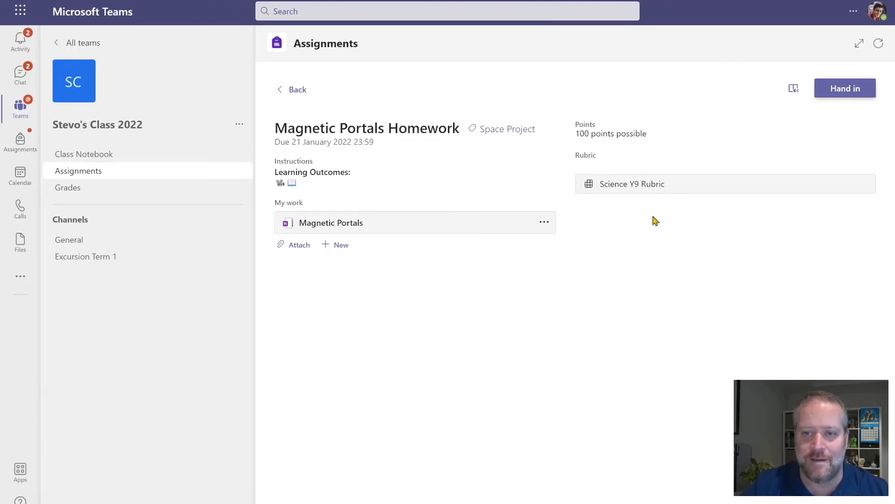
pyautogui.click(378, 228)
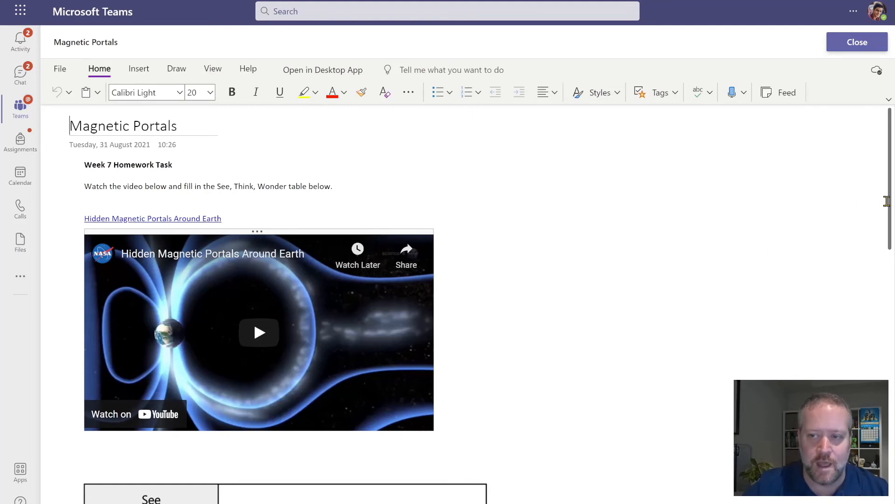
# Step: Enter "Lots of colours" in the See box of the homework table
pyautogui.moveTo(890, 207); pyautogui.dragTo(893, 237)
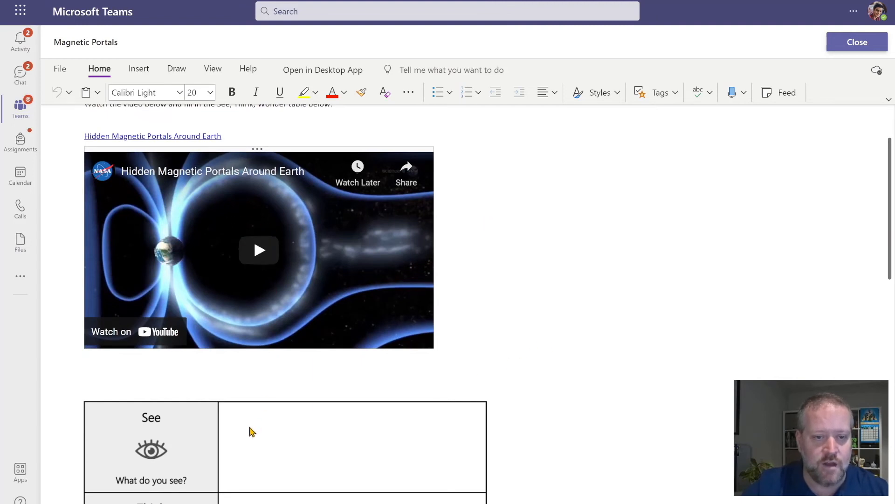
pyautogui.click(309, 430)
pyautogui.click(277, 433)
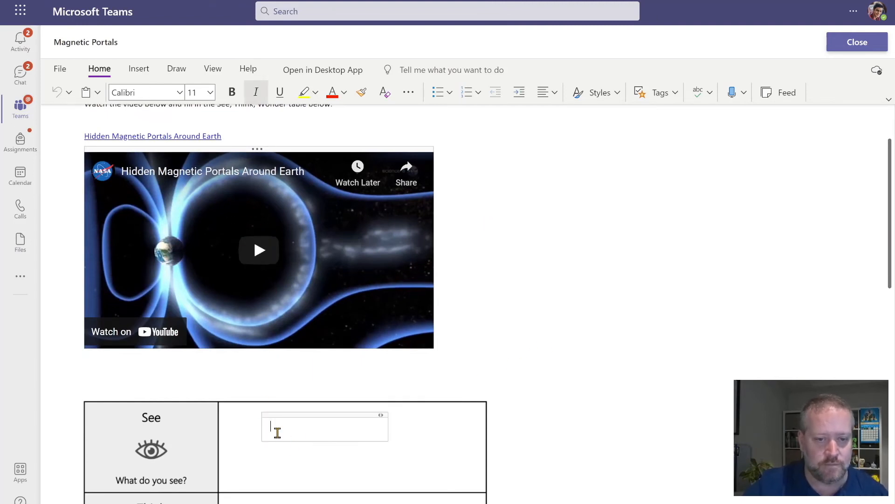
pyautogui.write('Lets ')
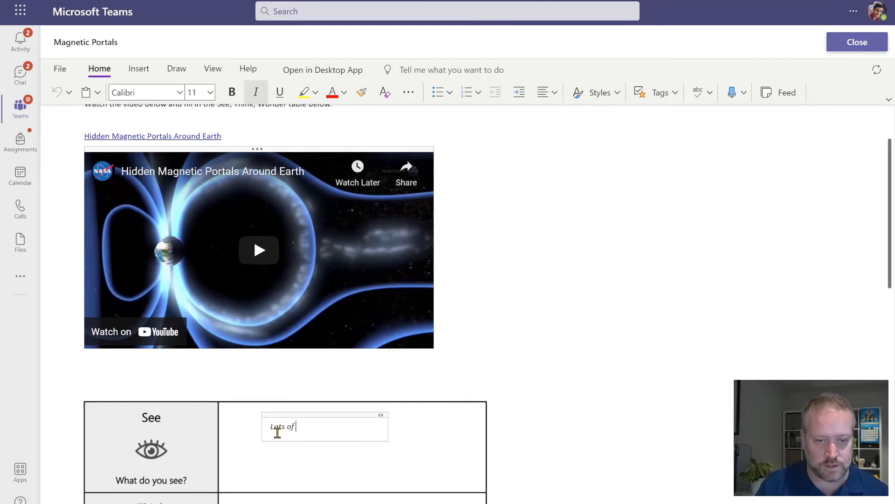
pyautogui.write('of colours')
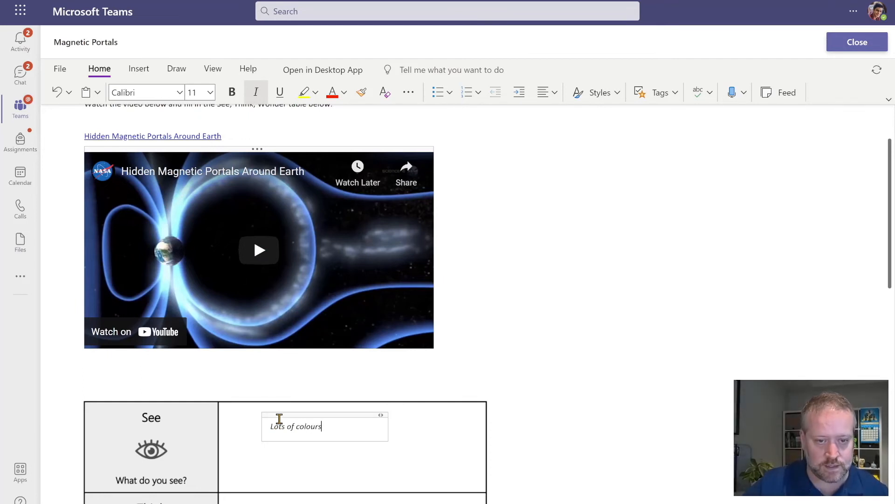
# Step: Enter "Space is dead big" in the Think box of the homework table and return to the start of the page
pyautogui.scroll(-4, 550, 359)
pyautogui.click(300, 336)
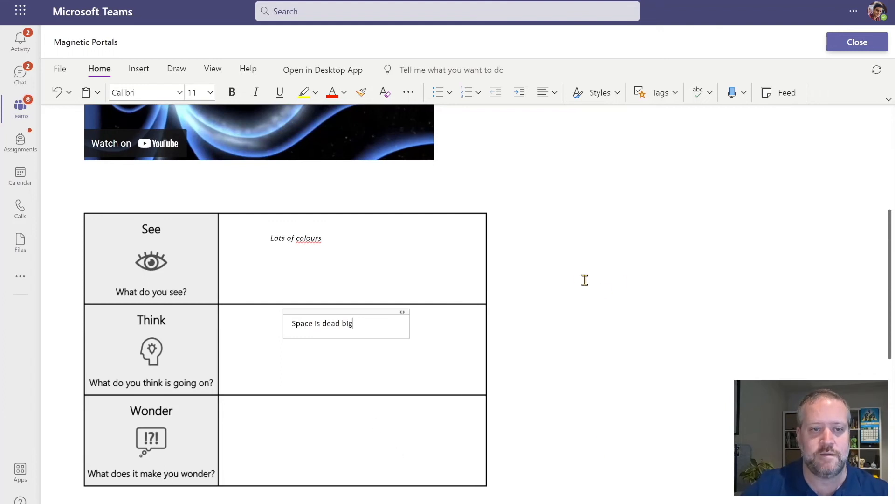
pyautogui.scroll(1, 510, 346)
pyautogui.scroll(4, 510, 347)
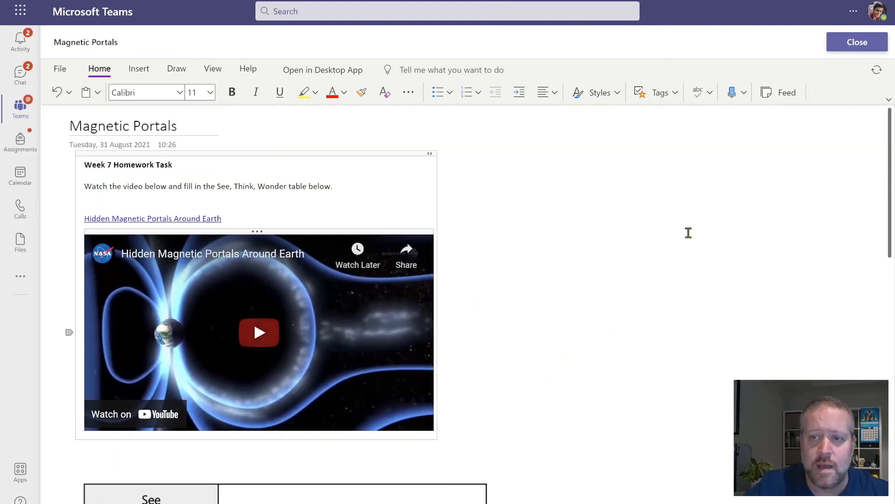
pyautogui.scroll(-1, 609, 460)
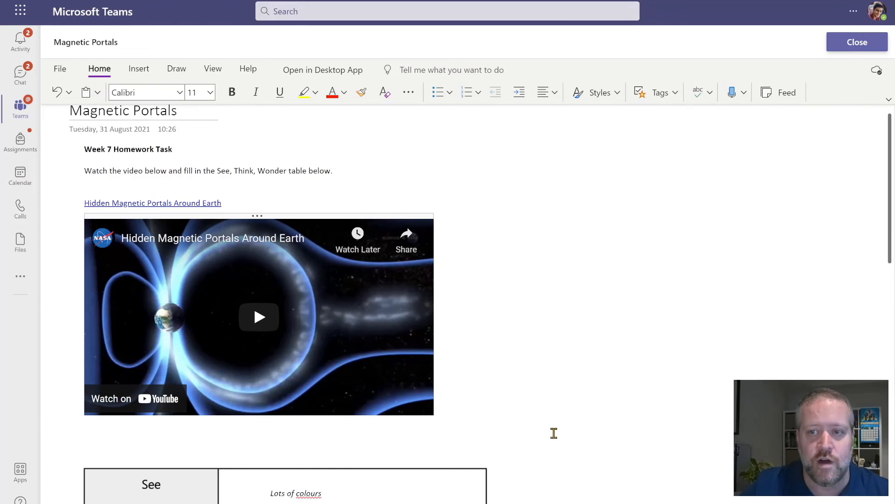
pyautogui.click(626, 426)
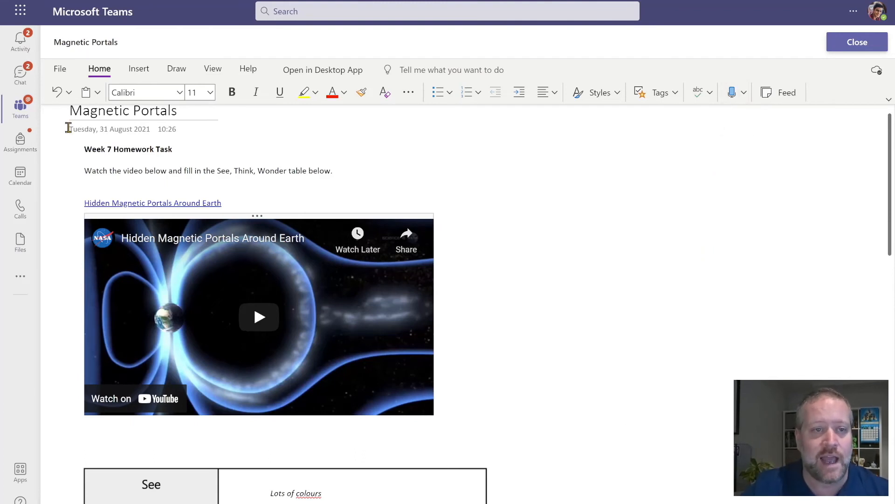
# Step: Open the page in Immersive Reader, dismiss the tip and apply the black theme
pyautogui.click(214, 69)
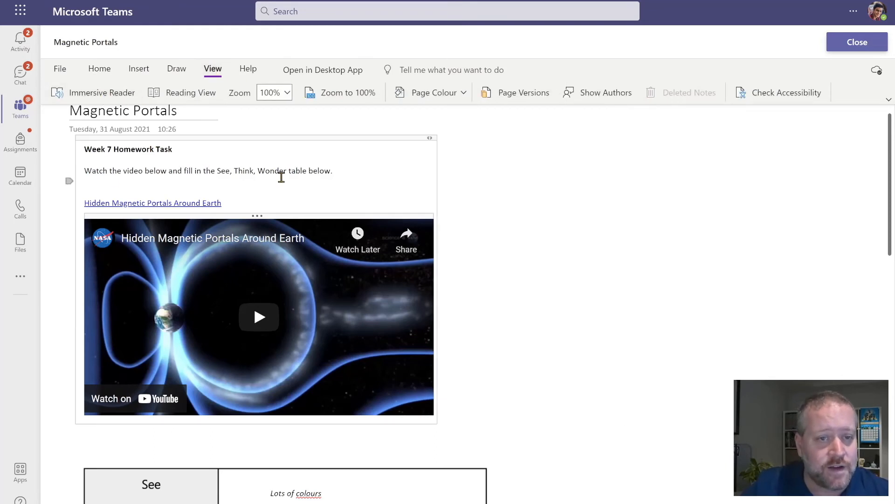
pyautogui.click(108, 95)
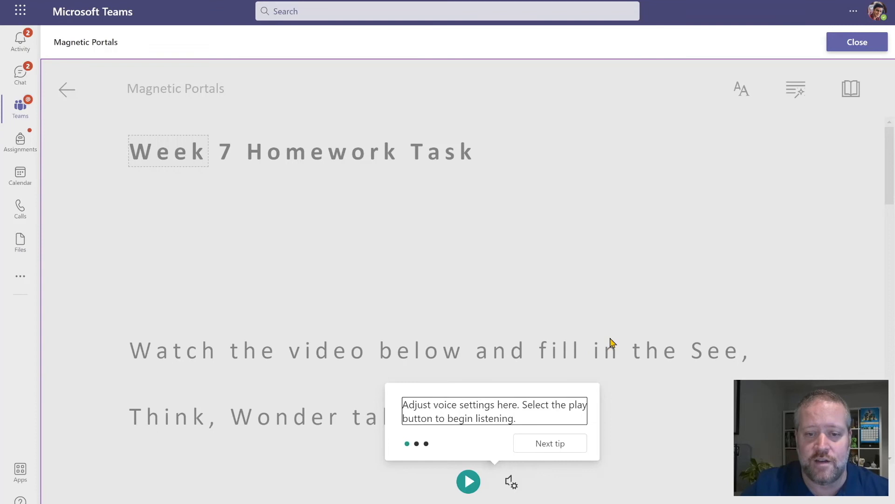
pyautogui.click(742, 94)
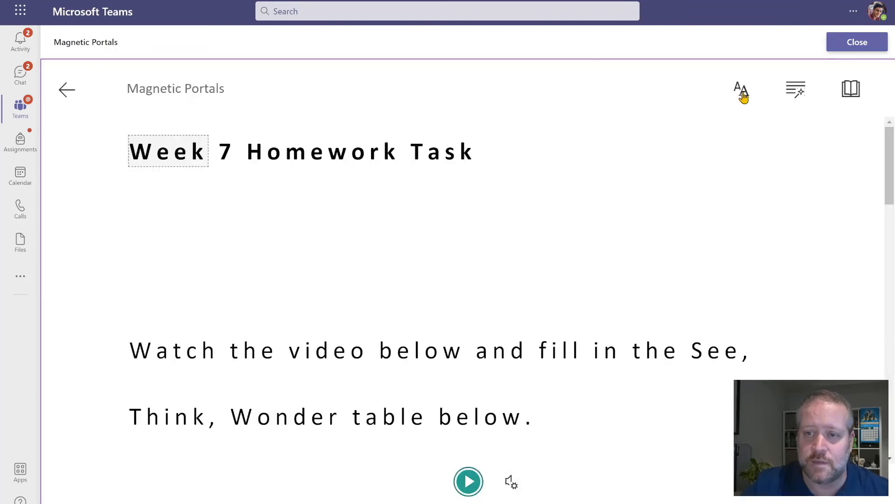
pyautogui.click(742, 93)
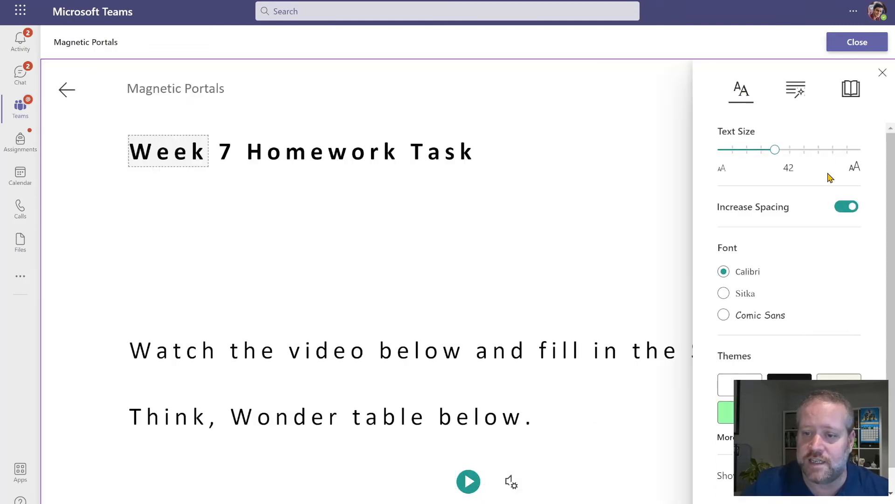
pyautogui.click(789, 378)
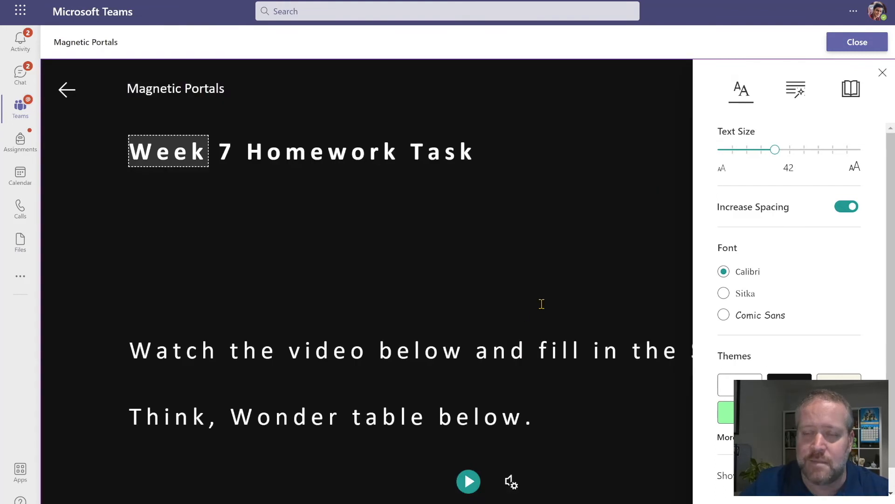
# Step: Set the Immersive Reader translation language to Dutch with translation by word
pyautogui.click(850, 93)
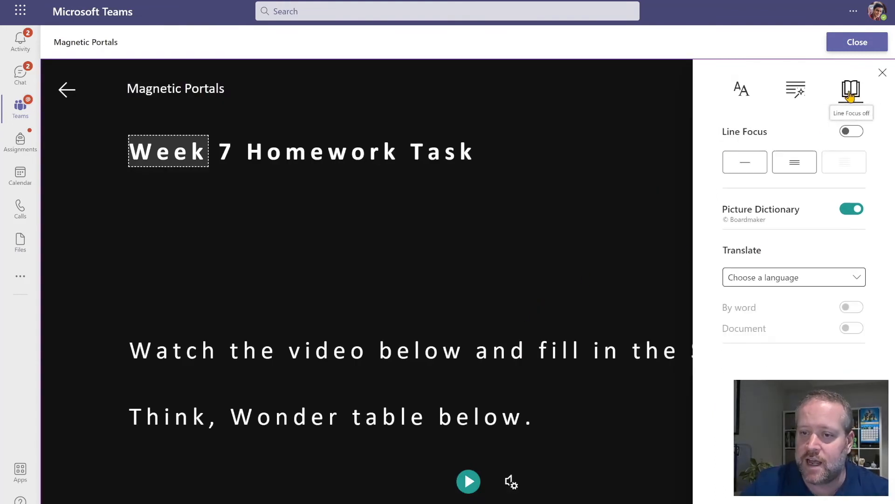
pyautogui.click(856, 280)
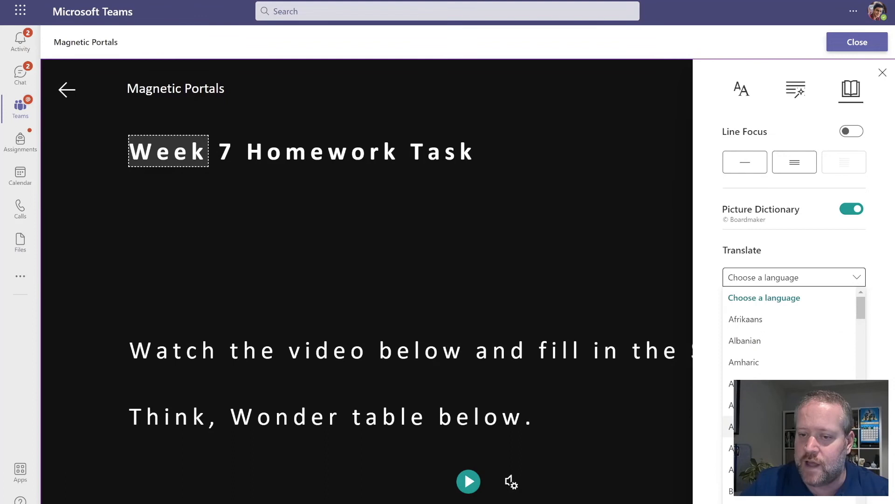
pyautogui.scroll(-3, 793, 355)
pyautogui.scroll(-4, 792, 355)
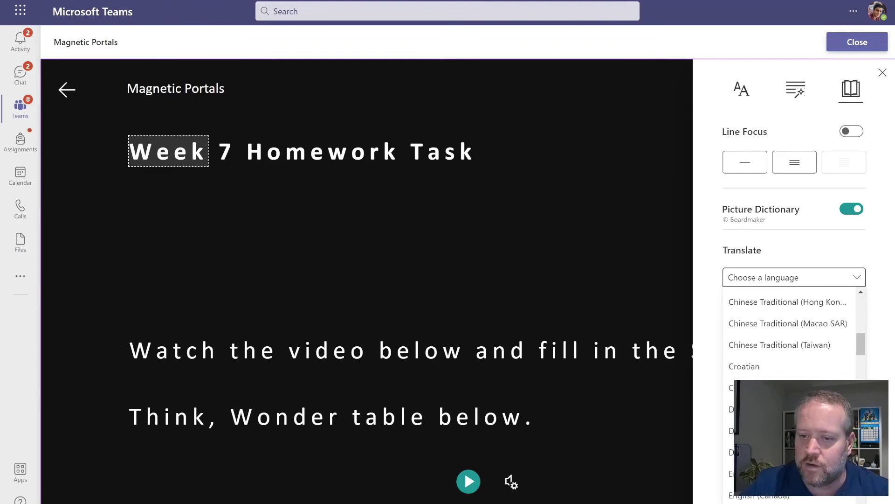
pyautogui.click(736, 451)
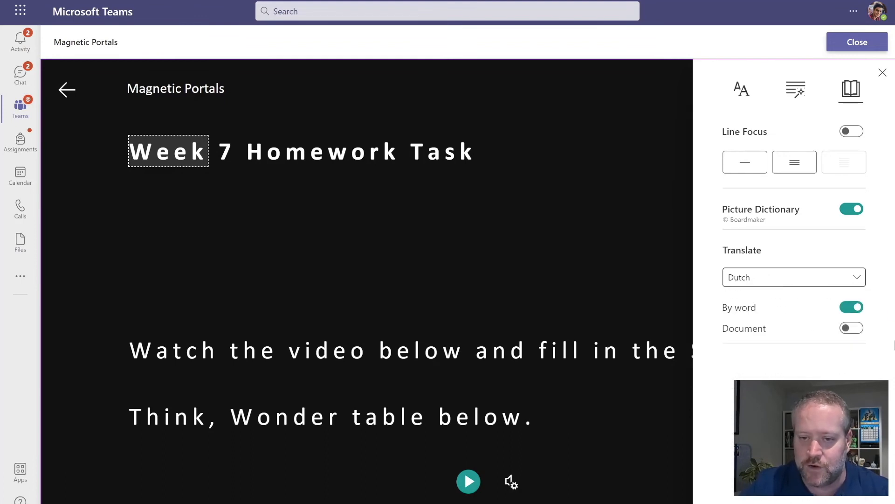
pyautogui.click(605, 284)
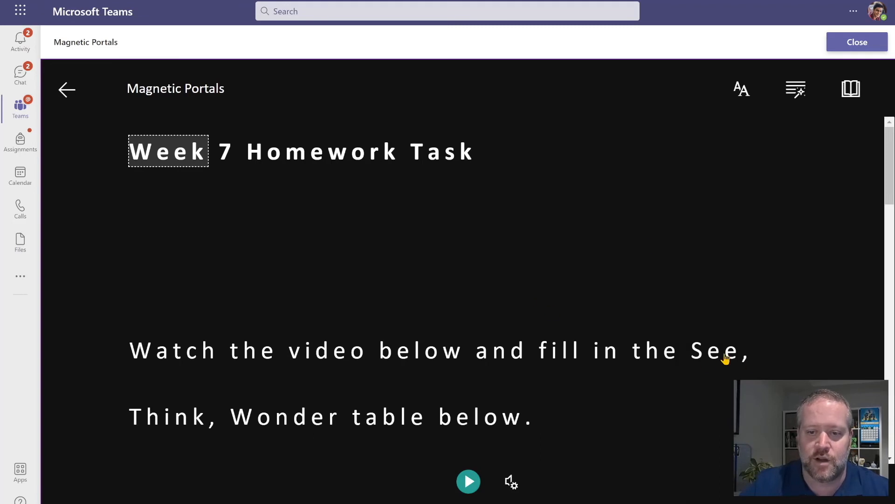
# Step: Look up the Dutch translations and pictures for "Wonder" and "Think", and leave Immersive Reader
pyautogui.click(285, 422)
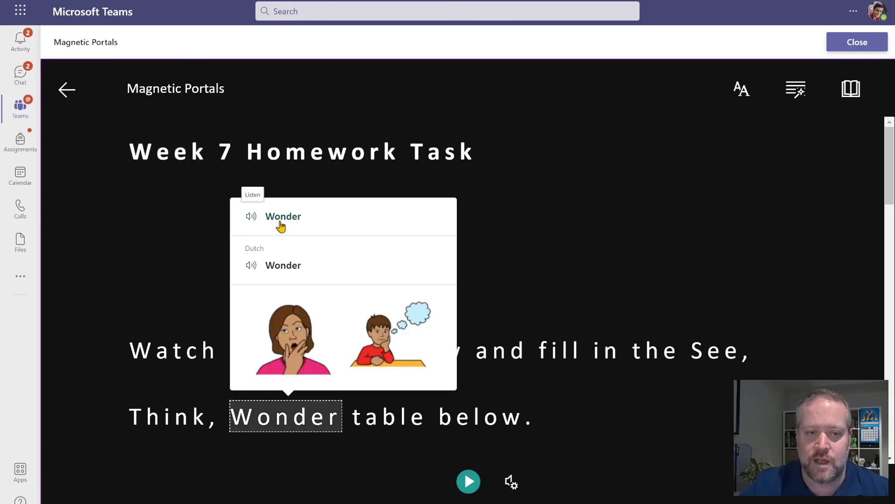
pyautogui.click(281, 275)
pyautogui.click(175, 417)
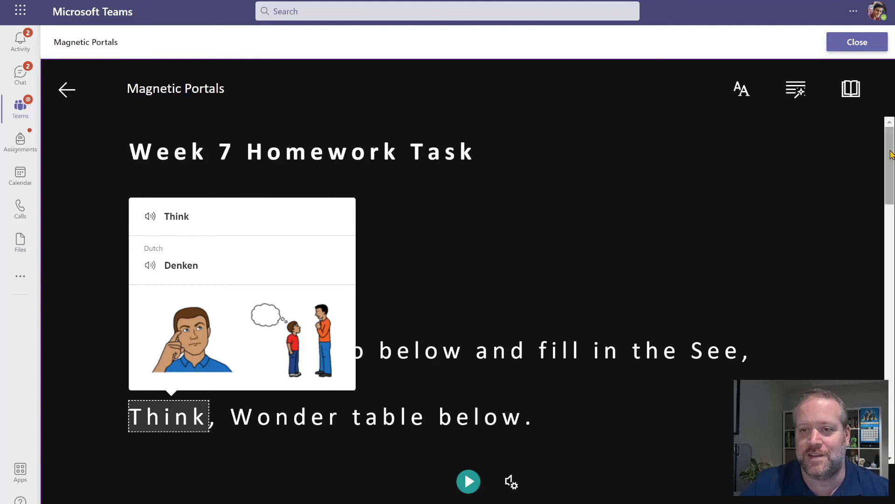
pyautogui.click(63, 97)
pyautogui.press('Escape')
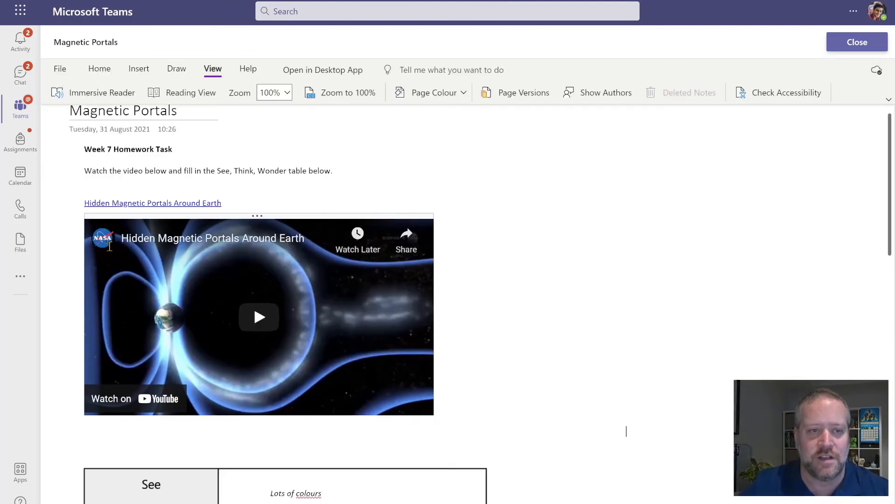
# Step: Review the drawing tools and insert options available to the student on the Magnetic Portals page
pyautogui.click(173, 71)
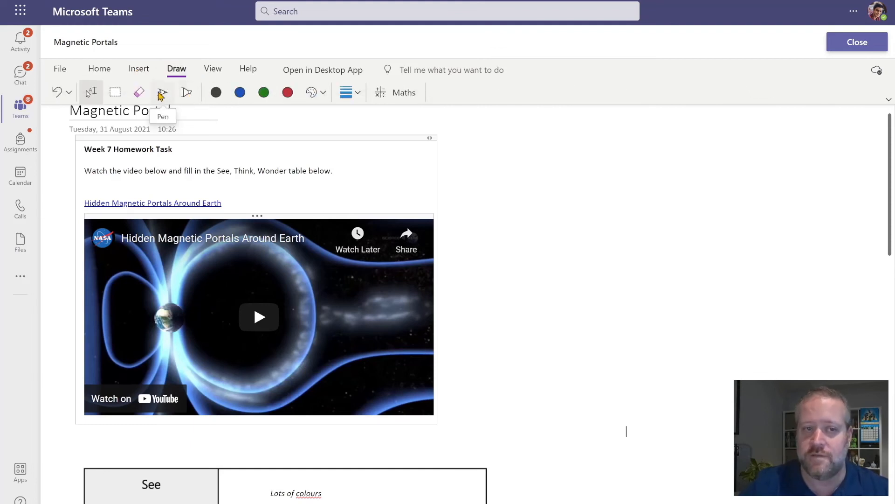
pyautogui.scroll(-3, 535, 449)
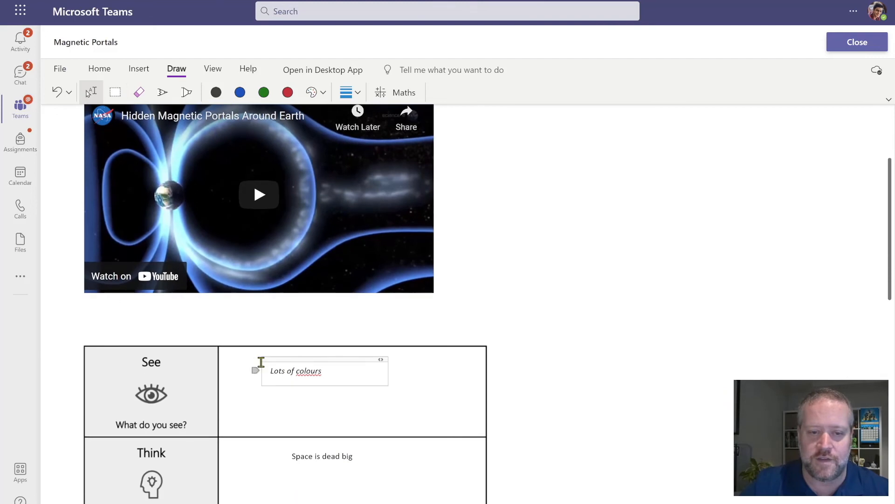
pyautogui.scroll(3, 574, 260)
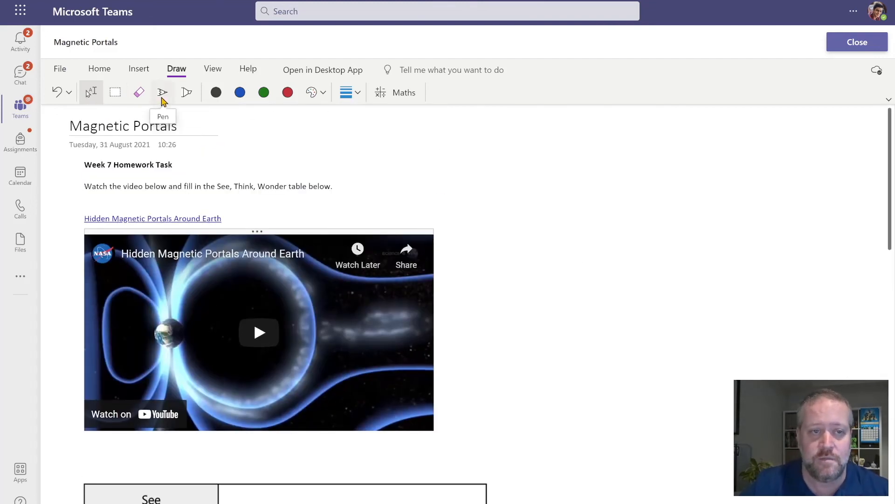
pyautogui.click(139, 70)
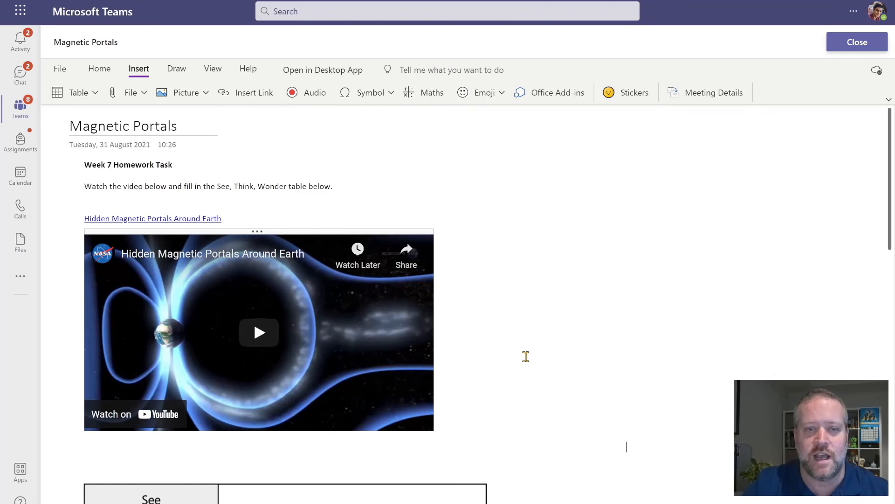
pyautogui.scroll(-5, 563, 328)
pyautogui.scroll(5, 571, 335)
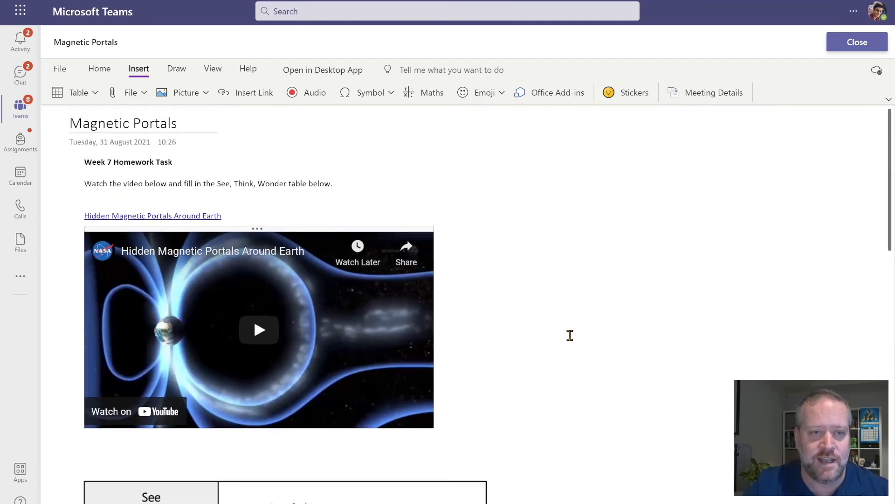
# Step: Close the Magnetic Portals page, hand in the homework assignment and go back to the assignments list
pyautogui.click(866, 47)
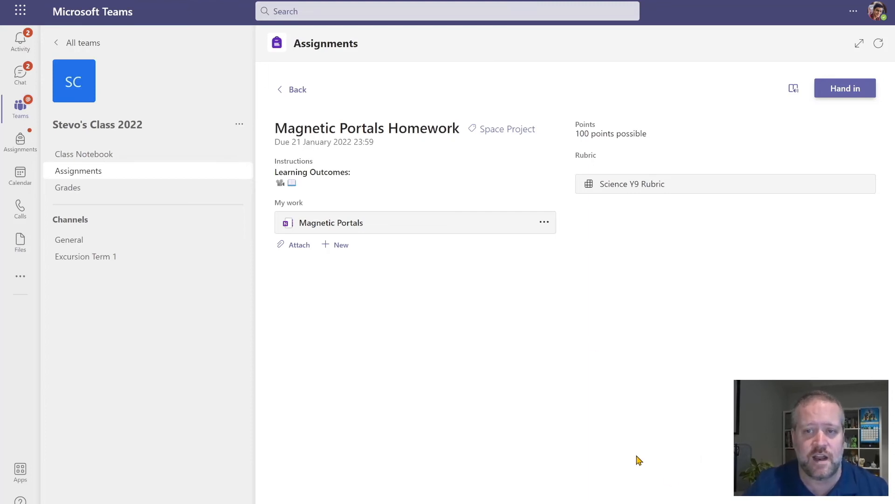
pyautogui.click(856, 89)
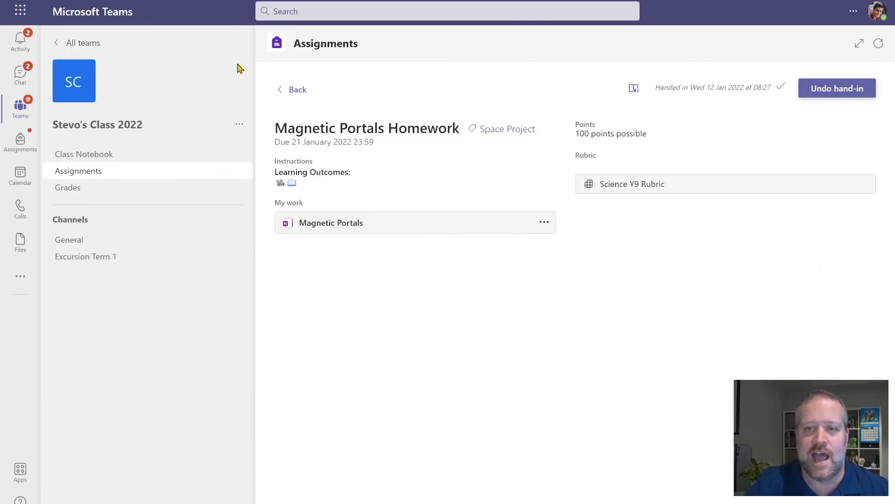
pyautogui.click(295, 94)
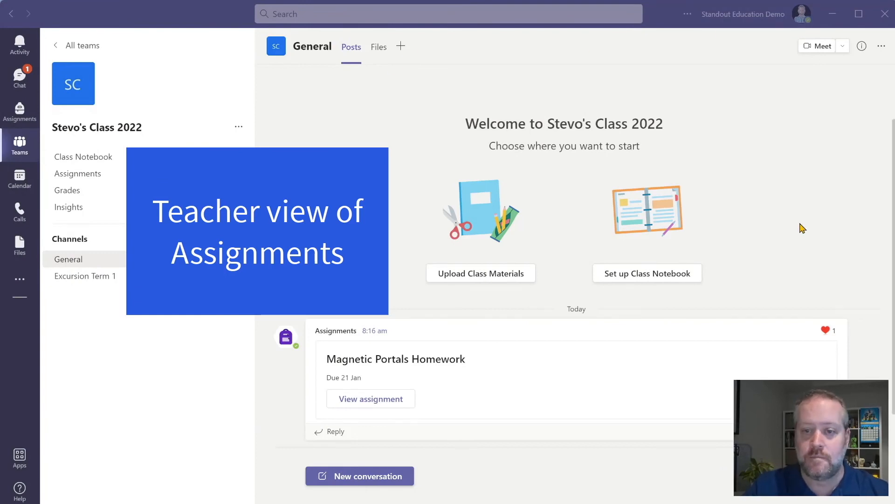
# Step: Review the class's assignments and the combined assignments of all classes, and return to the class's own assignments list
pyautogui.moveTo(825, 334)
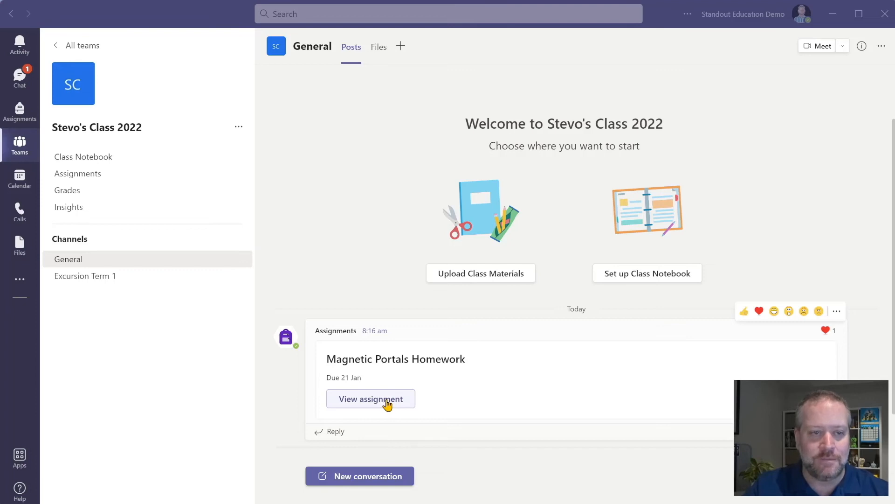
pyautogui.click(169, 177)
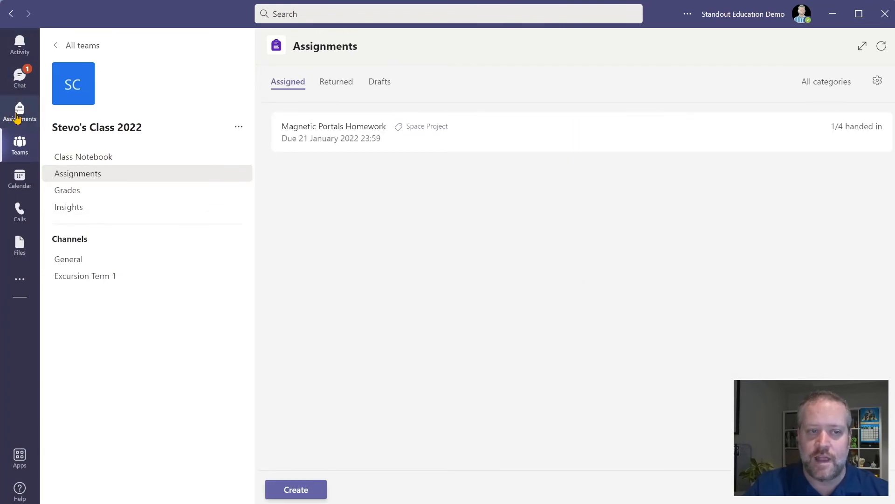
pyautogui.click(17, 116)
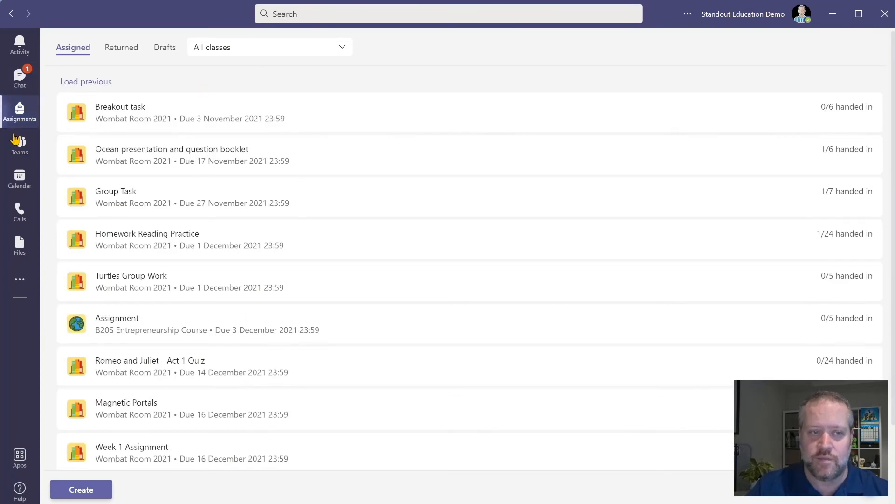
pyautogui.click(18, 152)
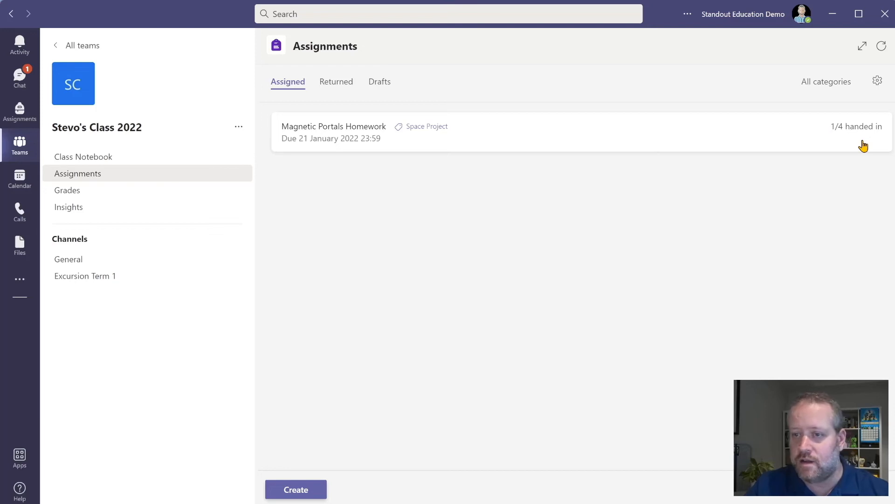
# Step: Open the handed-in Magnetic Portals homework and mark it with the Science Y9 Rubric: Clarity as Good and Creativity as Excellent
pyautogui.click(864, 146)
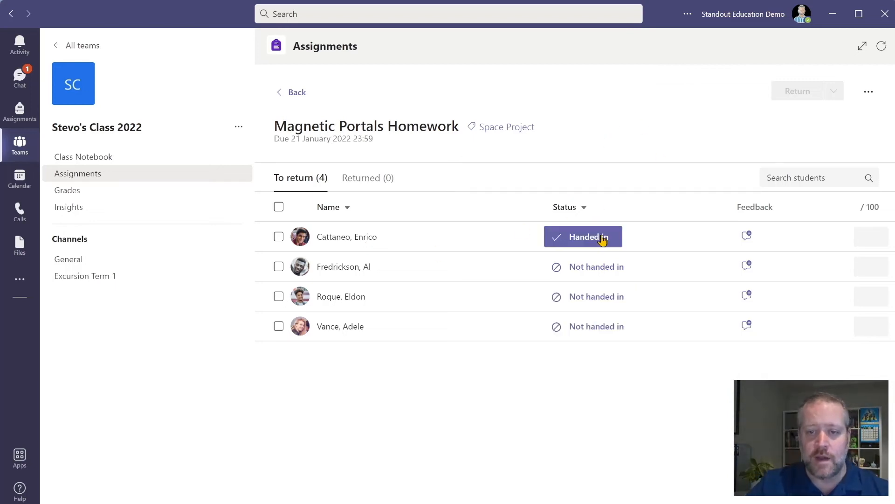
pyautogui.click(468, 246)
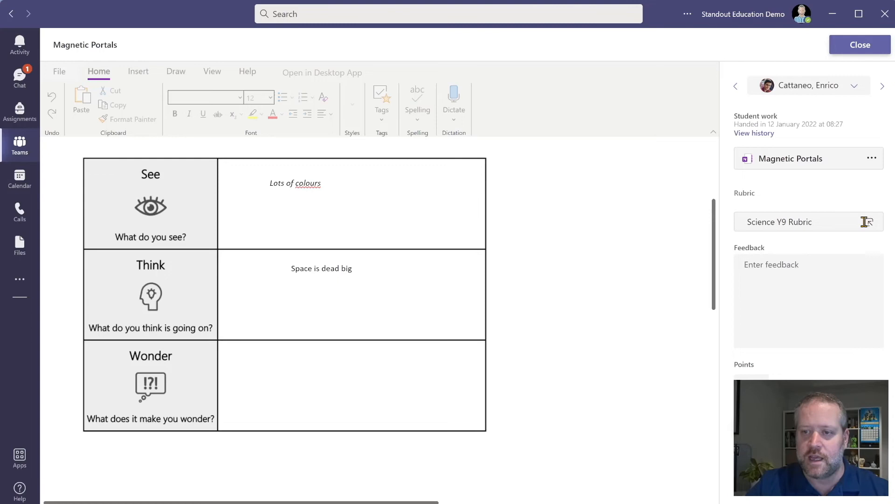
pyautogui.click(870, 223)
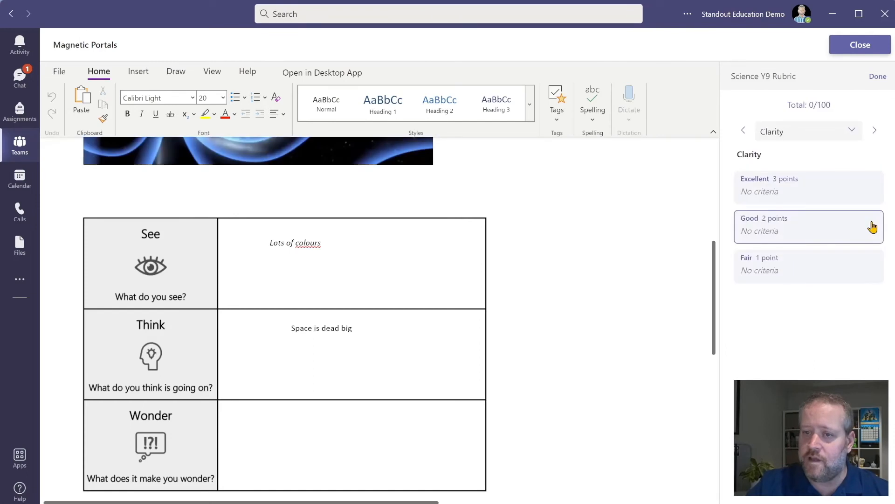
pyautogui.click(873, 227)
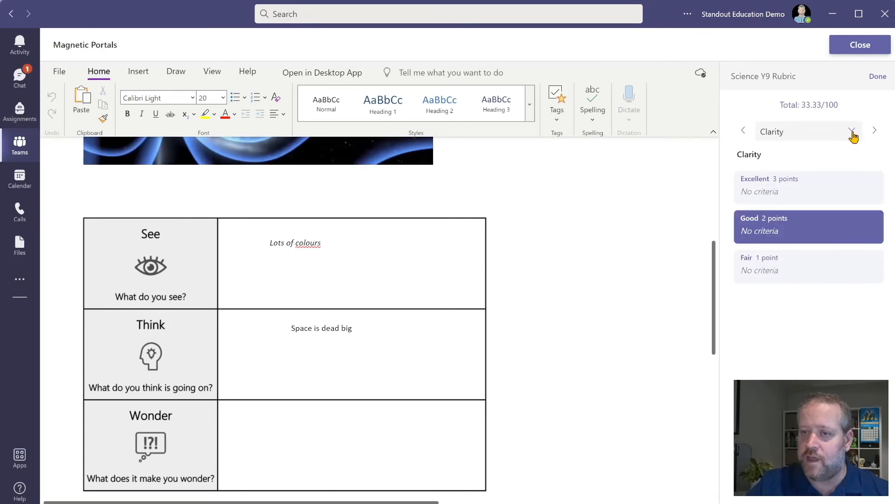
pyautogui.click(853, 133)
pyautogui.click(833, 180)
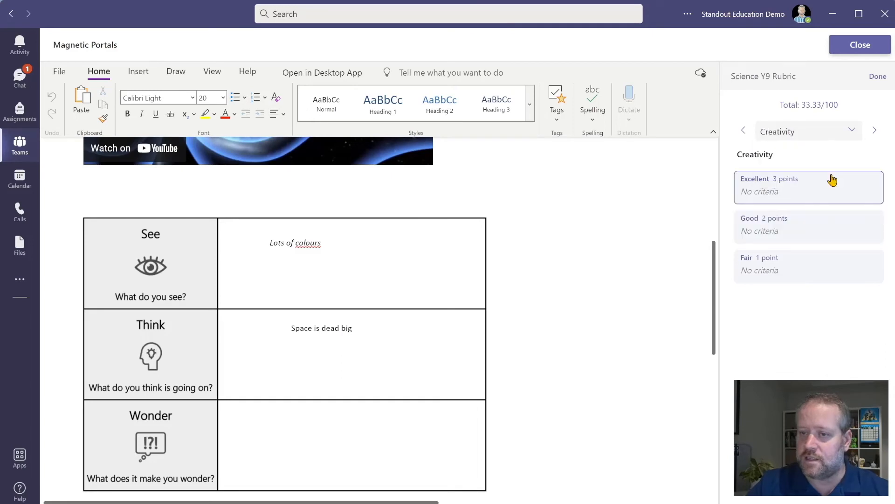
pyautogui.click(832, 180)
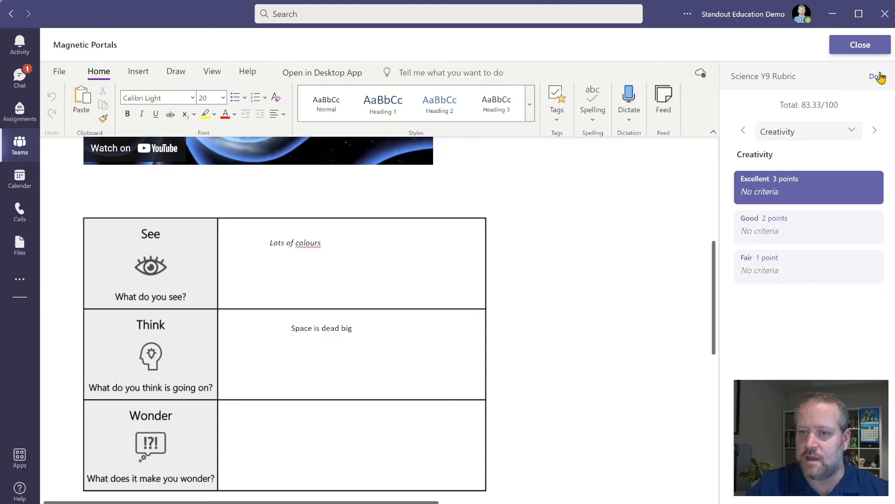
pyautogui.click(878, 76)
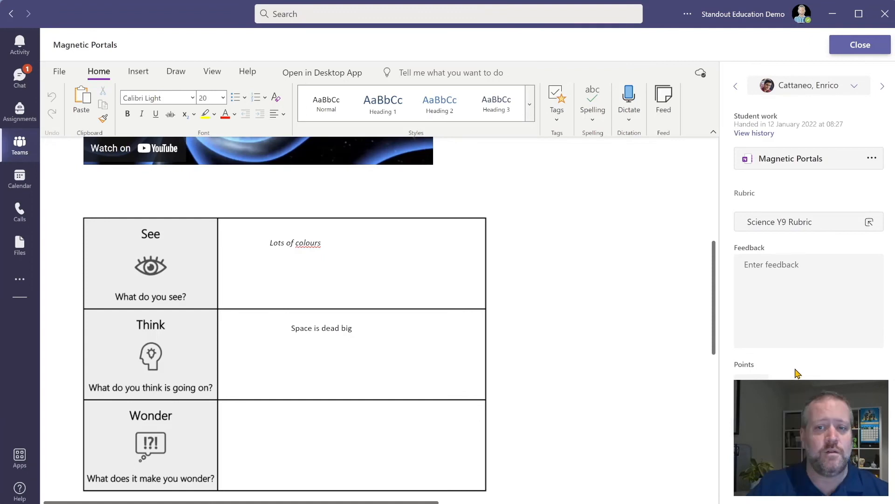
# Step: Insert the Persistence sticker from the SEL set beside the See, Think, Wonder table on the student's page
pyautogui.click(139, 71)
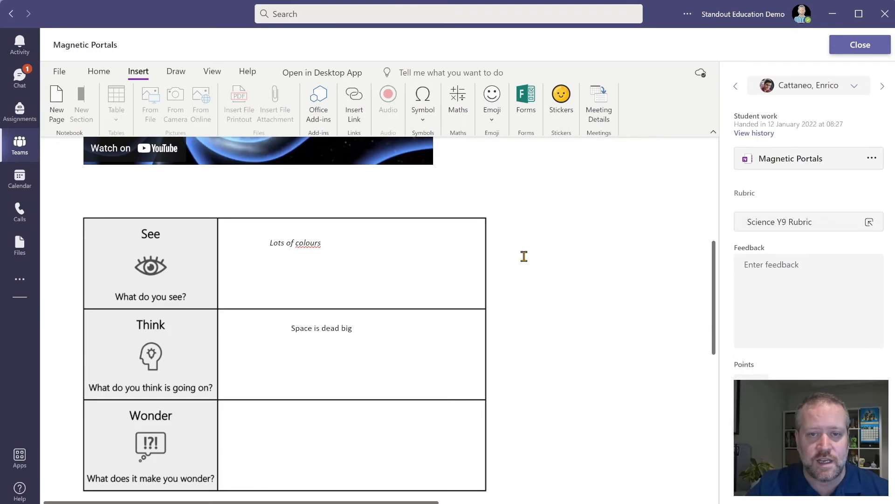
pyautogui.click(540, 255)
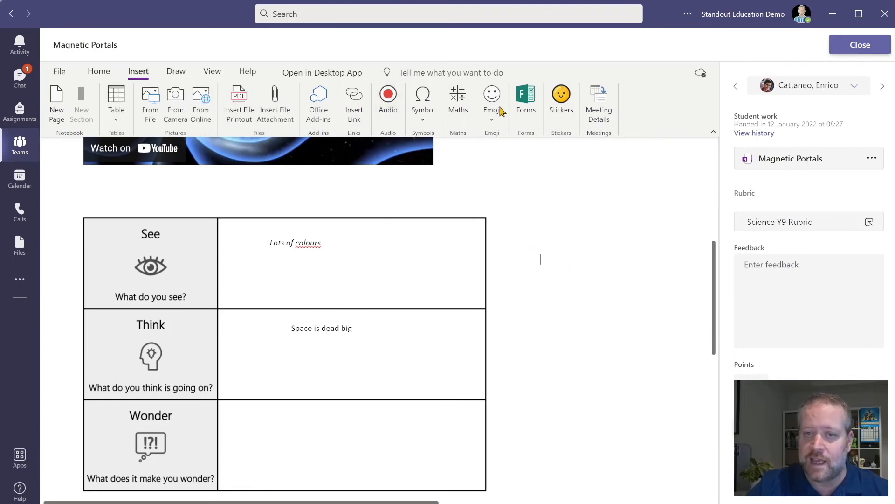
pyautogui.click(561, 99)
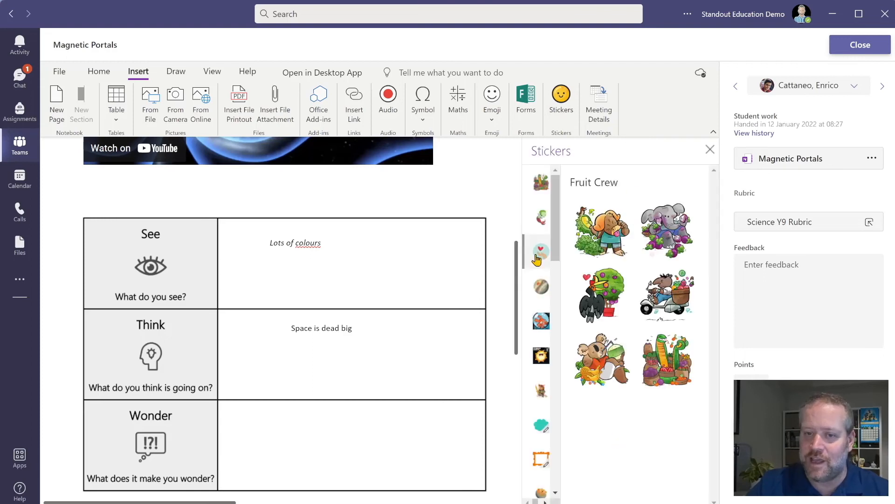
pyautogui.click(540, 261)
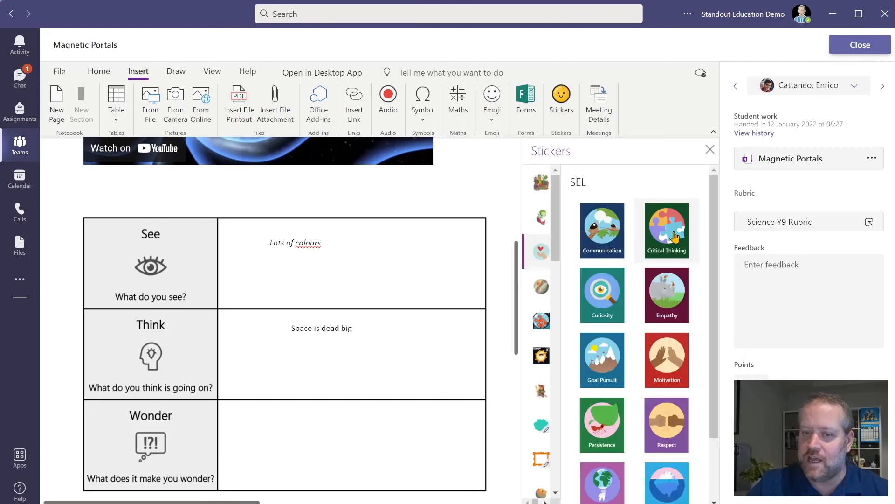
pyautogui.scroll(-3, 653, 373)
pyautogui.click(613, 360)
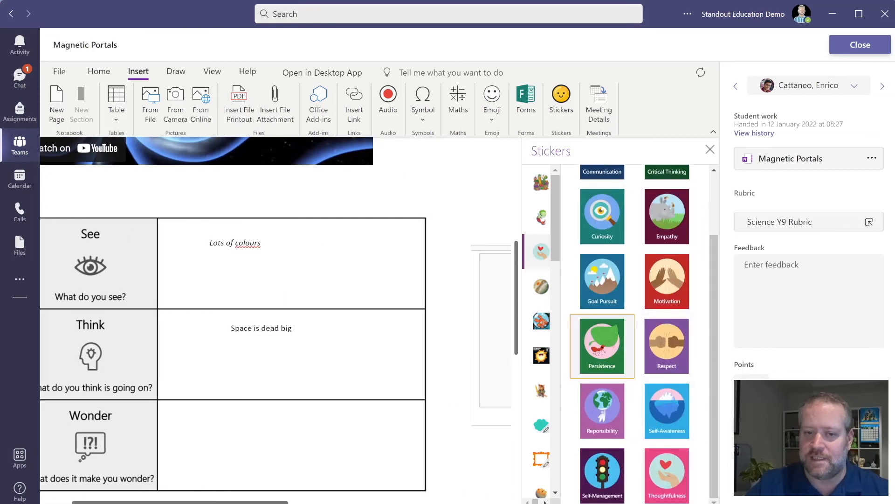
pyautogui.click(711, 151)
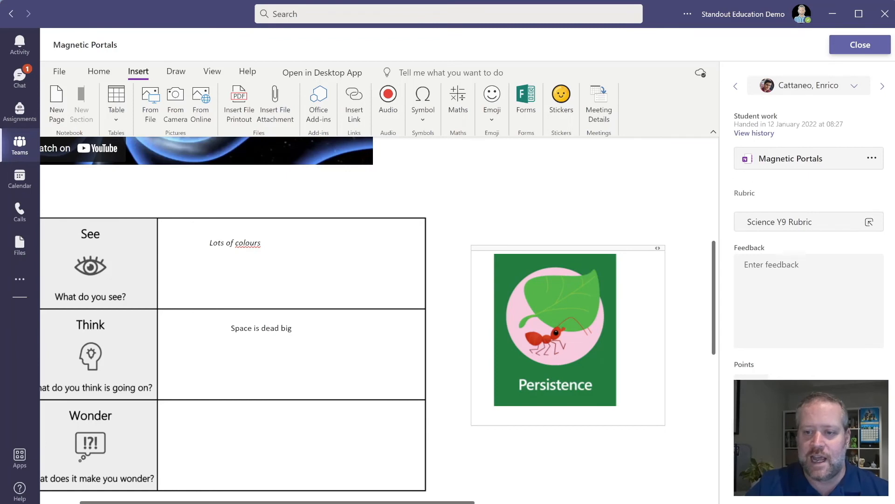
# Step: Return the marked homework to the student, view the next student's page and close the student work view
pyautogui.click(876, 487)
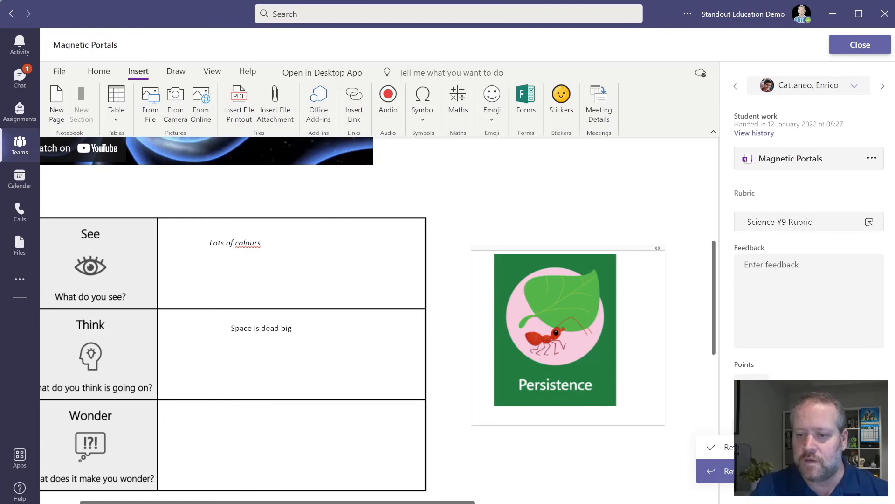
pyautogui.click(765, 447)
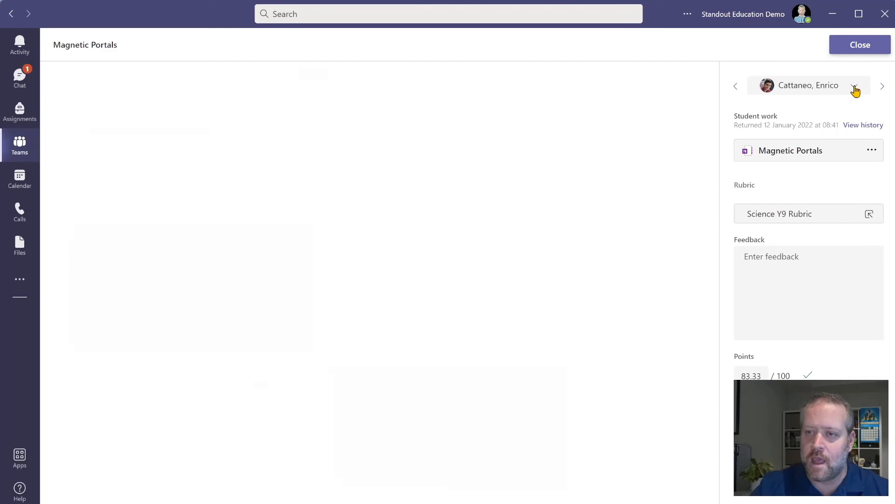
pyautogui.click(883, 88)
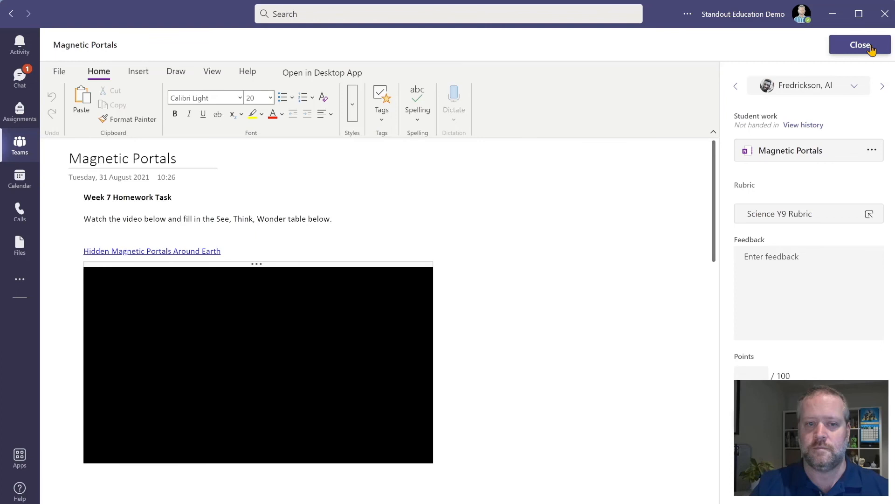
pyautogui.click(860, 45)
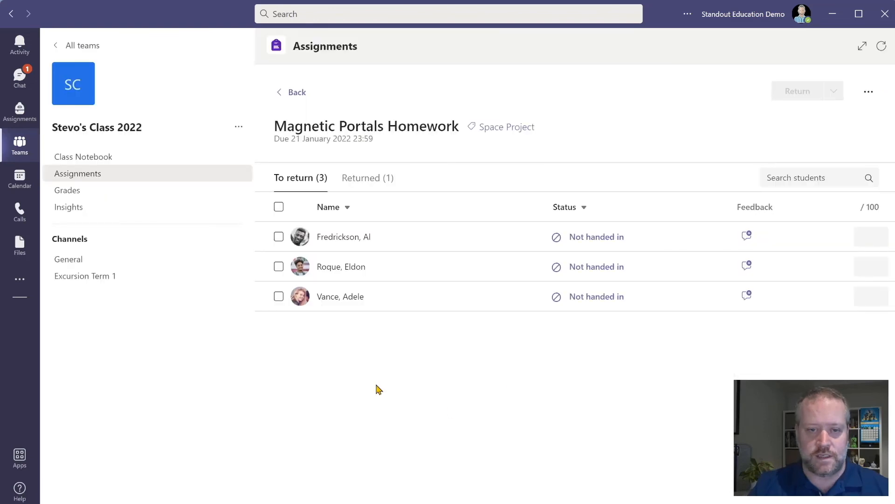
# Step: Check the class grades and look up the Magnetic Portals page in the marked student's Homework section of the Class Notebook
pyautogui.click(99, 189)
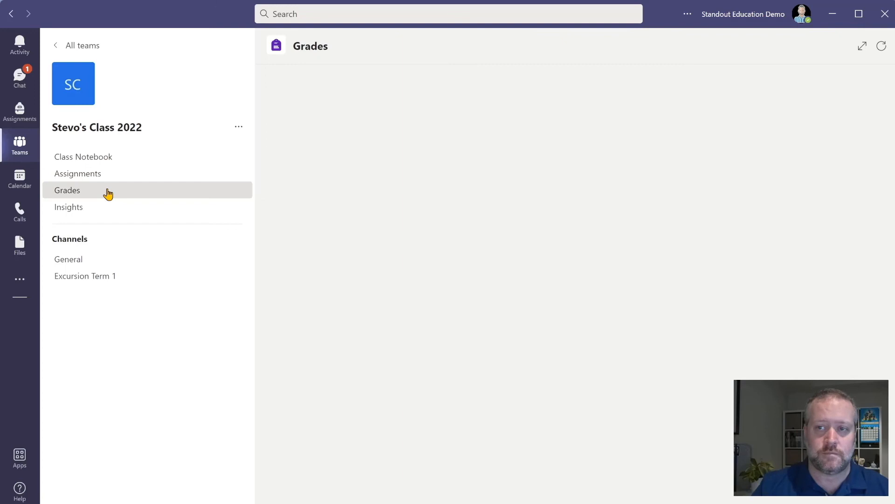
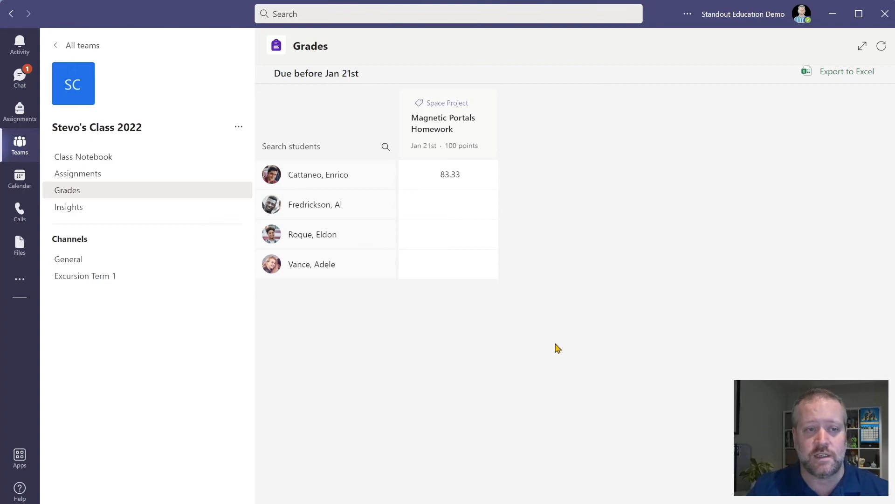
pyautogui.click(161, 164)
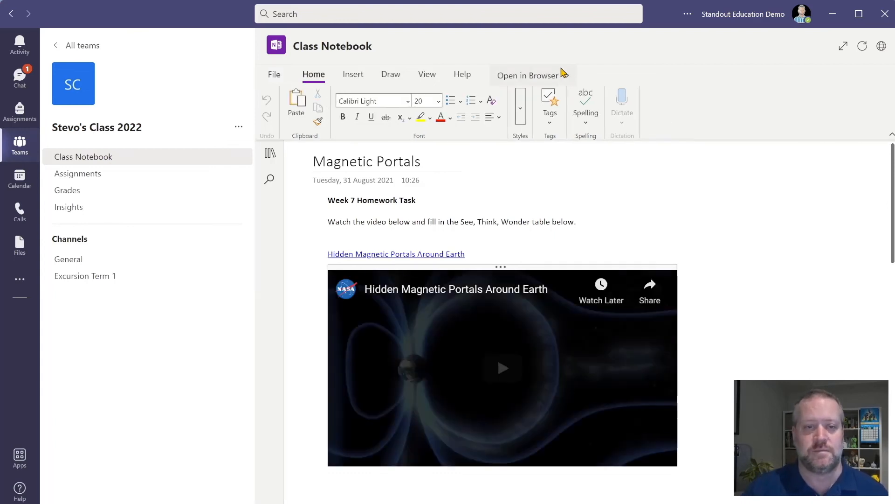
pyautogui.click(268, 157)
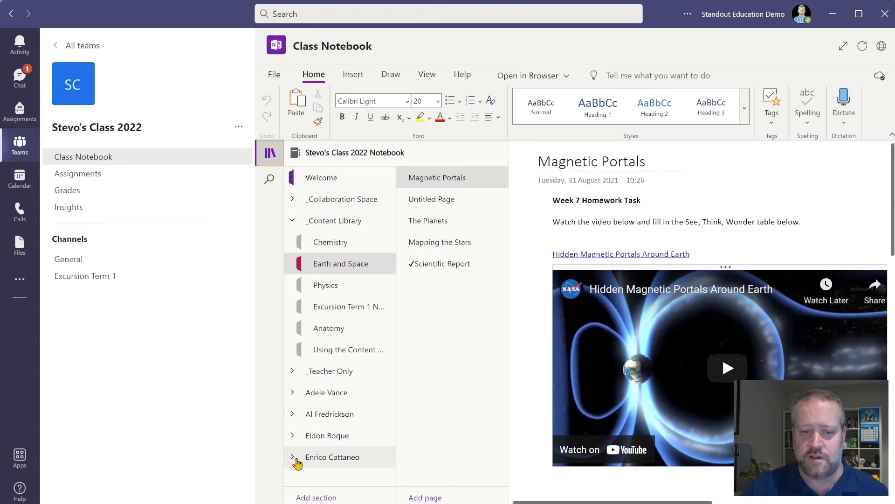
pyautogui.click(292, 458)
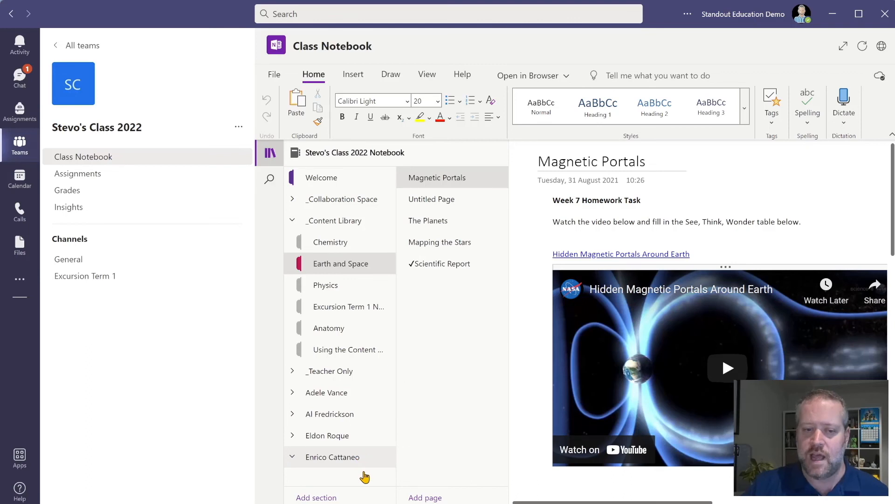
pyautogui.click(293, 222)
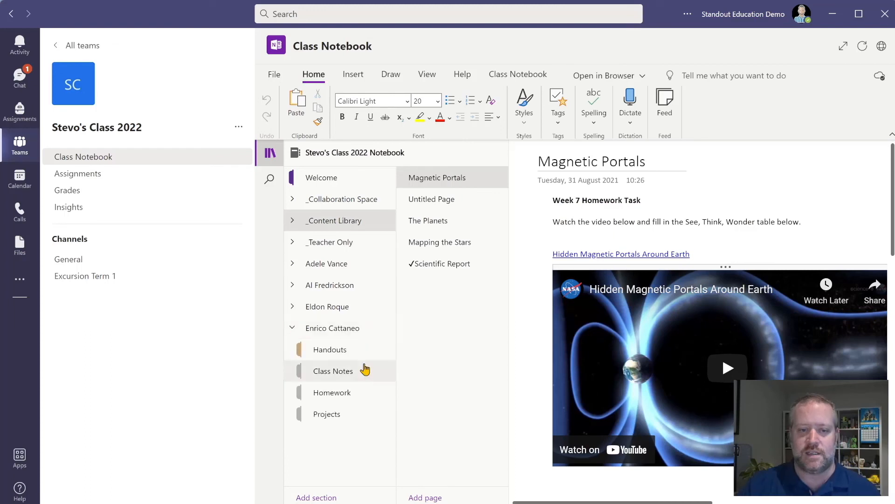
pyautogui.click(347, 396)
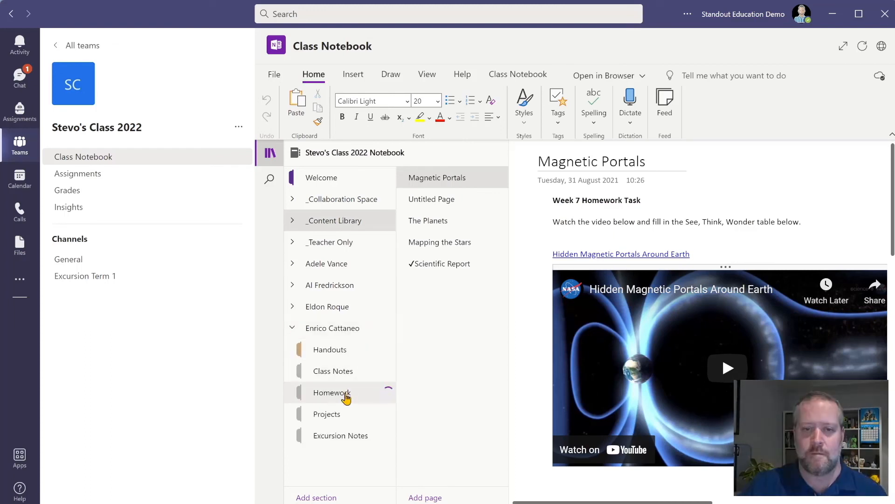
pyautogui.click(448, 200)
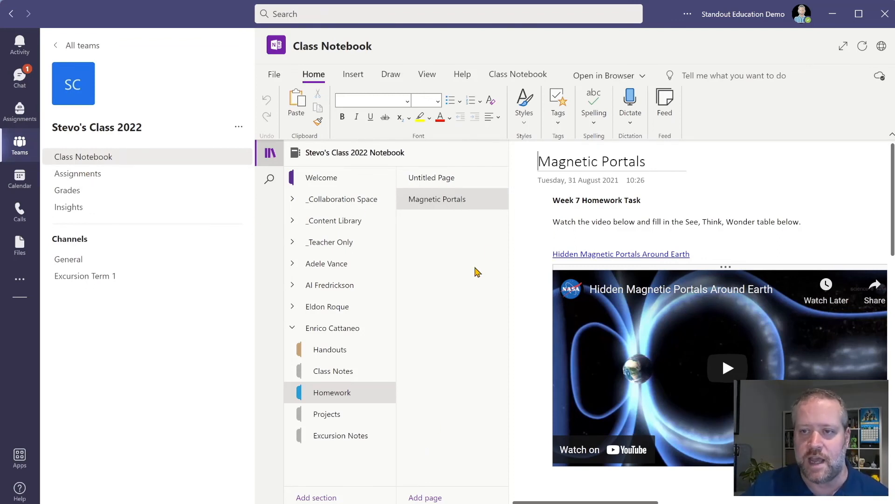
pyautogui.click(825, 177)
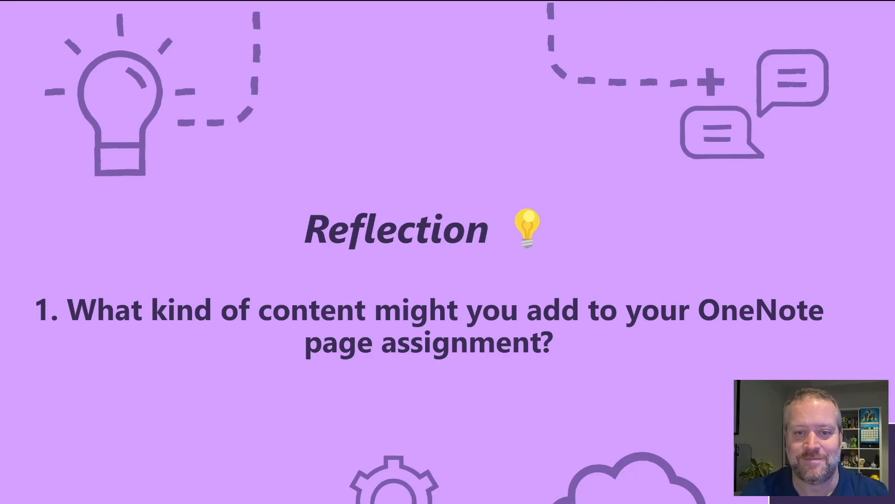
# Step: Review the supported sites on the Embedded Content page of the Physical Science Notebook and open the Desmos page
pyautogui.hotkey('alt', 'Tab')
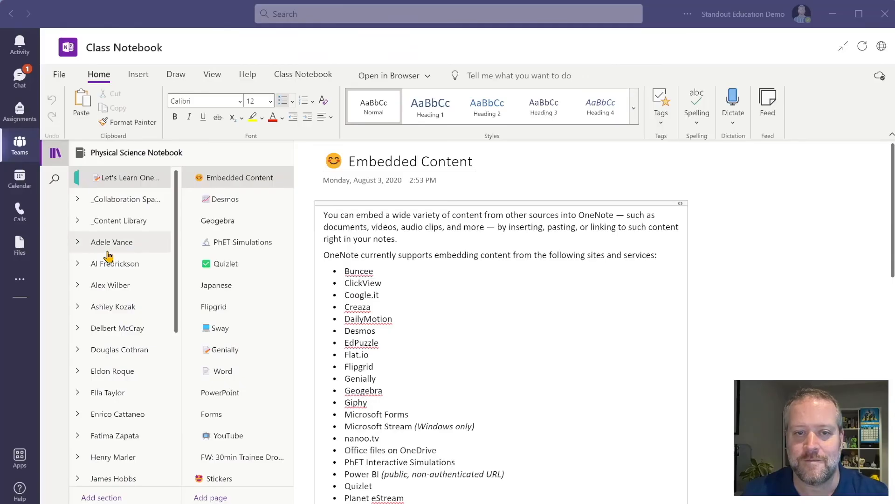
pyautogui.scroll(-2, 487, 243)
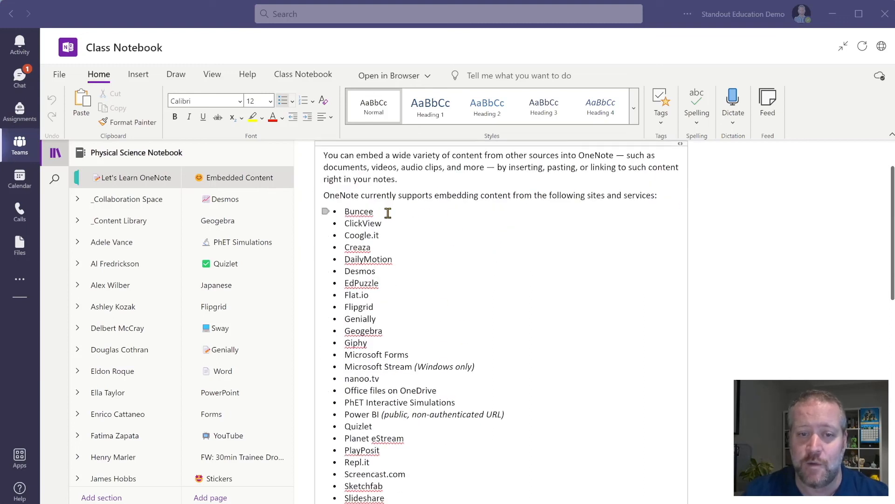
pyautogui.scroll(-2, 396, 228)
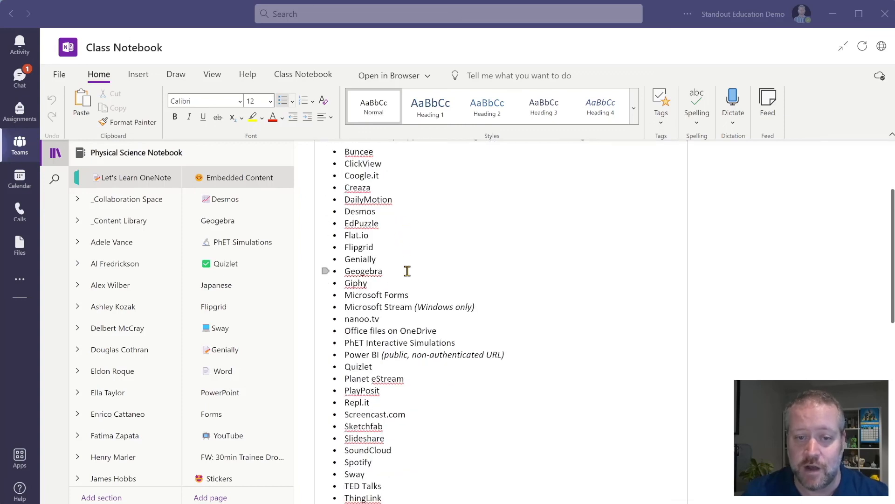
pyautogui.scroll(-2, 406, 270)
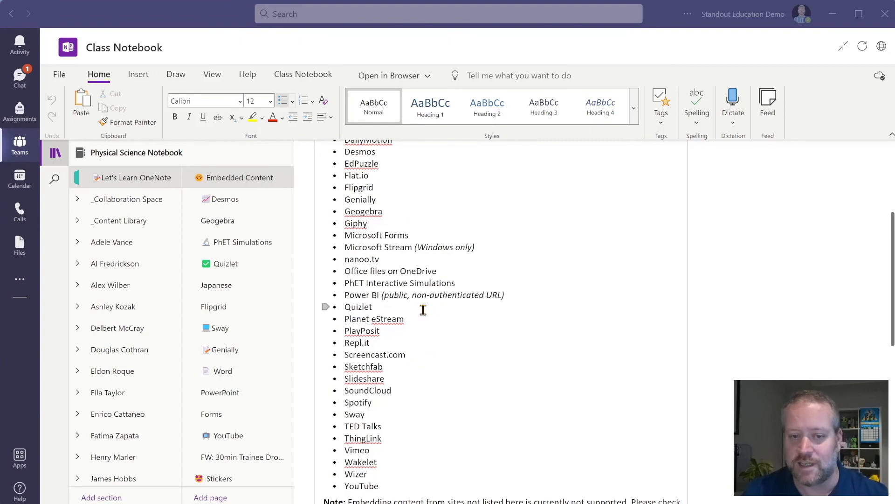
pyautogui.click(234, 206)
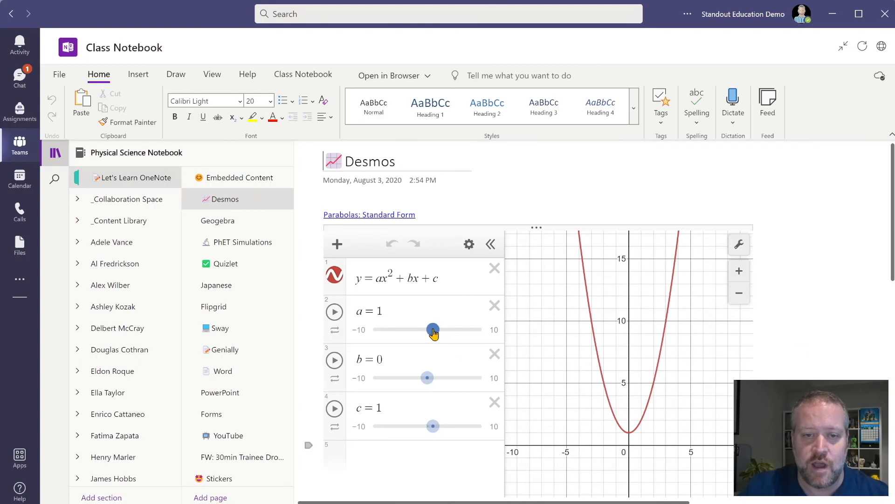
# Step: Set the b slider to 3.4 in the embedded Desmos parabola and look over the whole graph
pyautogui.moveTo(433, 333)
pyautogui.mouseDown()
pyautogui.moveTo(460, 334)
pyautogui.moveTo(423, 334)
pyautogui.moveTo(434, 333)
pyautogui.mouseUp()
pyautogui.moveTo(427, 378); pyautogui.dragTo(450, 381)
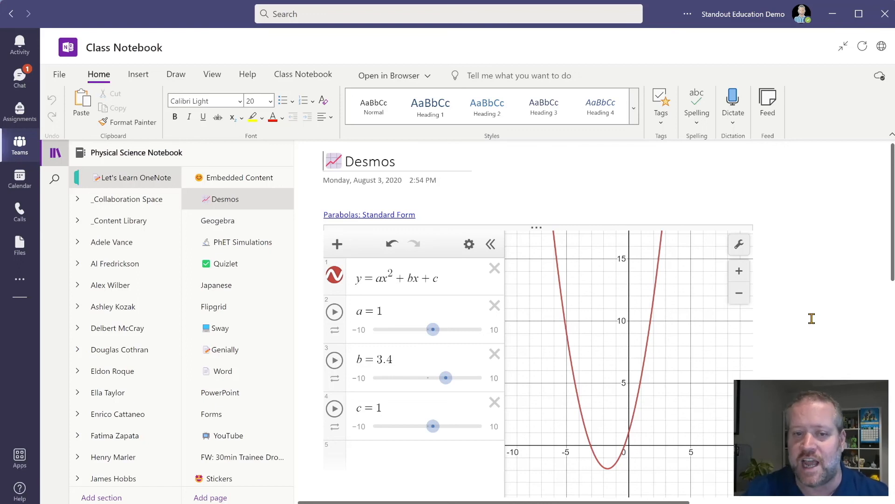
pyautogui.scroll(-8, 831, 294)
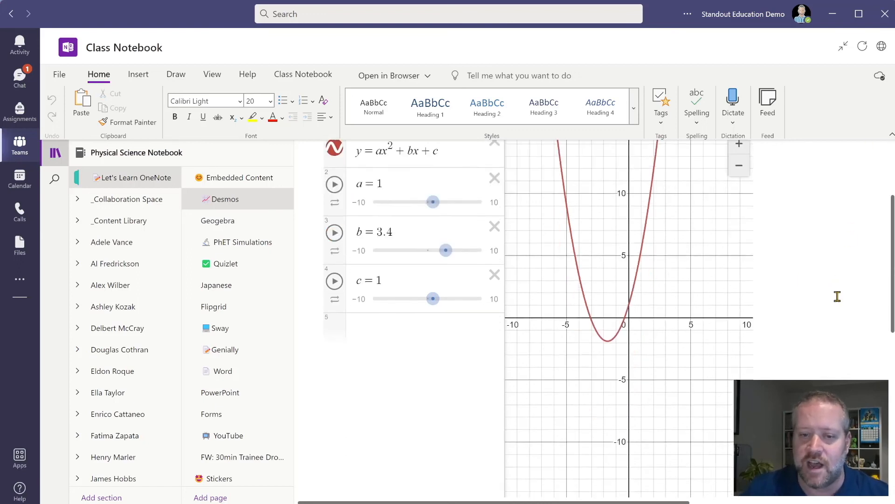
pyautogui.scroll(8, 832, 305)
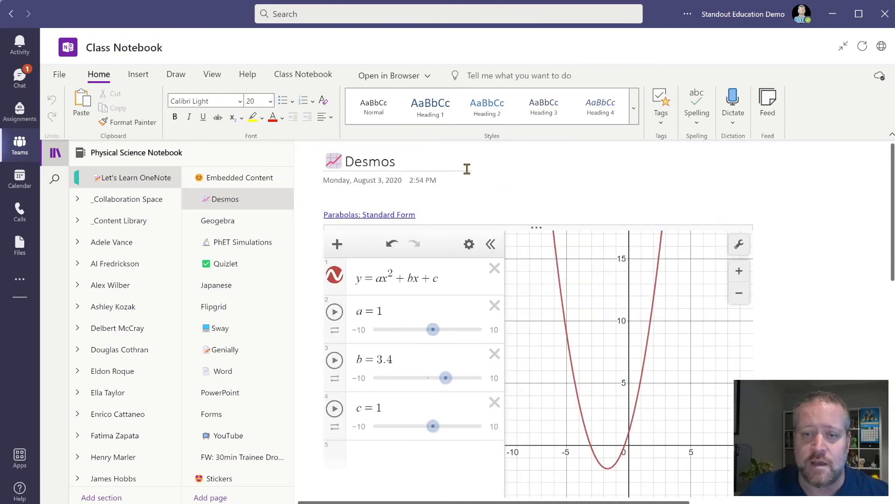
# Step: On the Geogebra page, move the right-angle vertex down the semi-circle and view the Alternate Segment Theorem diagram
pyautogui.click(254, 229)
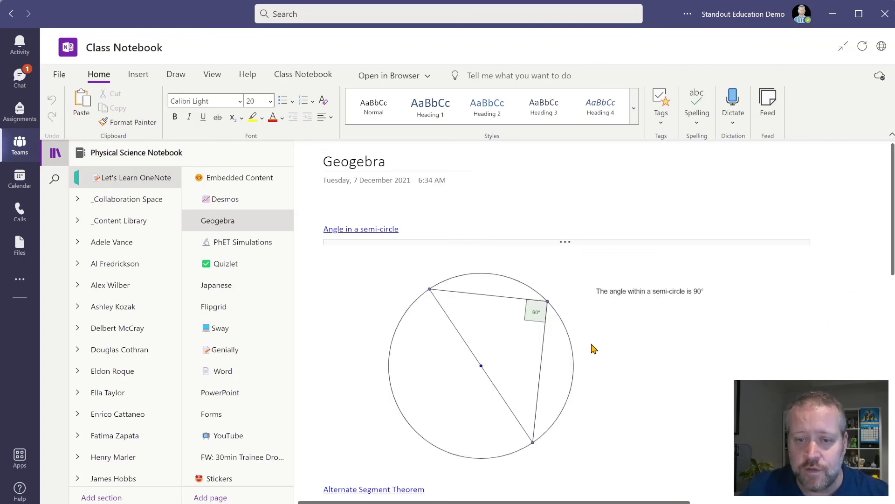
pyautogui.moveTo(549, 308)
pyautogui.mouseDown()
pyautogui.moveTo(560, 401)
pyautogui.moveTo(616, 351)
pyautogui.moveTo(620, 308)
pyautogui.mouseUp()
pyautogui.scroll(-3, 837, 365)
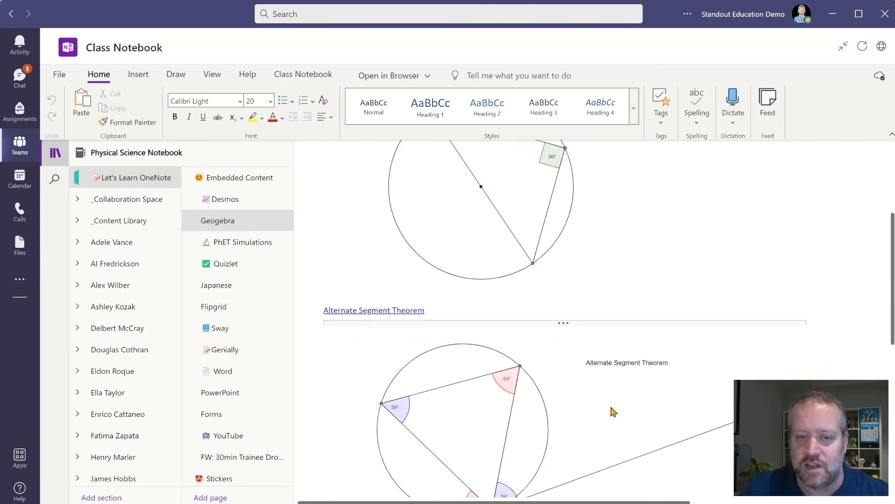
pyautogui.scroll(3, 853, 378)
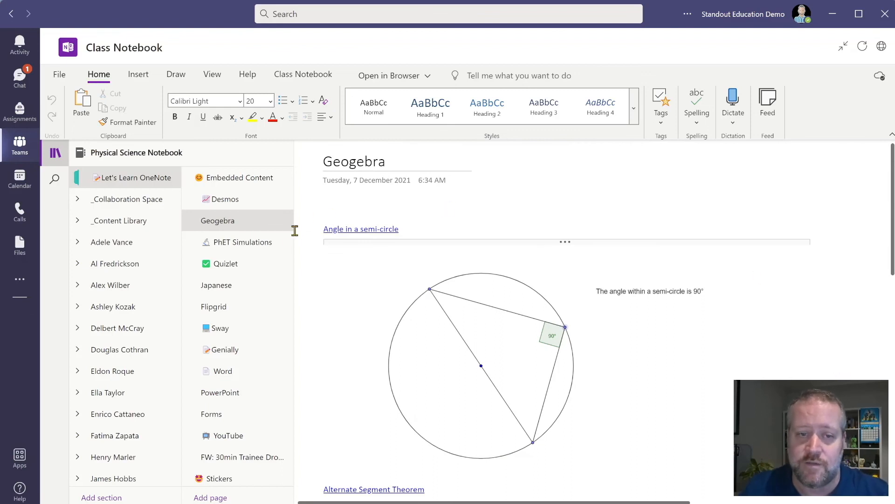
# Step: Open the PhET Simulations page and start the Game in the Balancing Chemical Equations simulation
pyautogui.click(268, 248)
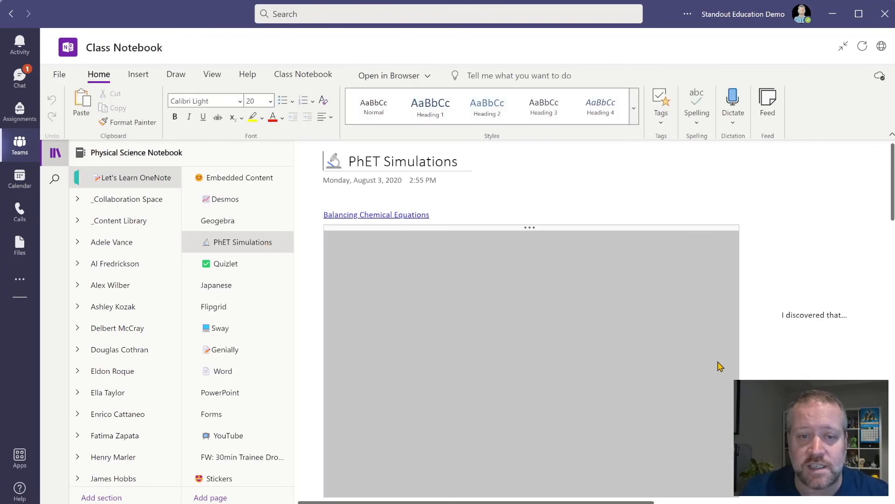
pyautogui.scroll(-2, 755, 339)
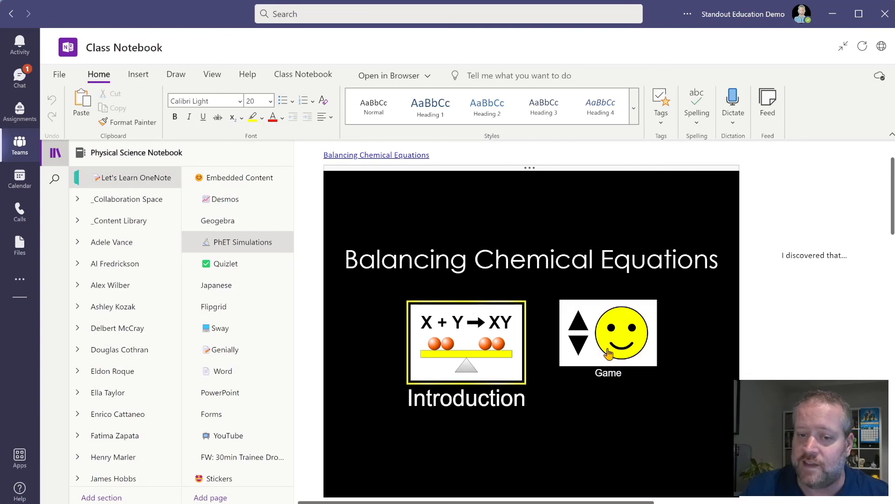
pyautogui.click(609, 353)
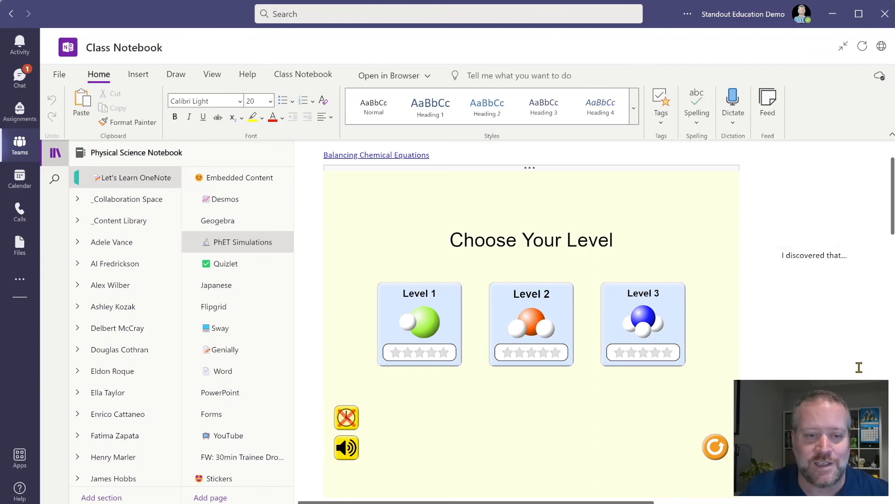
# Step: Open the Quizlet page and flip the first Japanese flashcard, "akai"
pyautogui.click(240, 265)
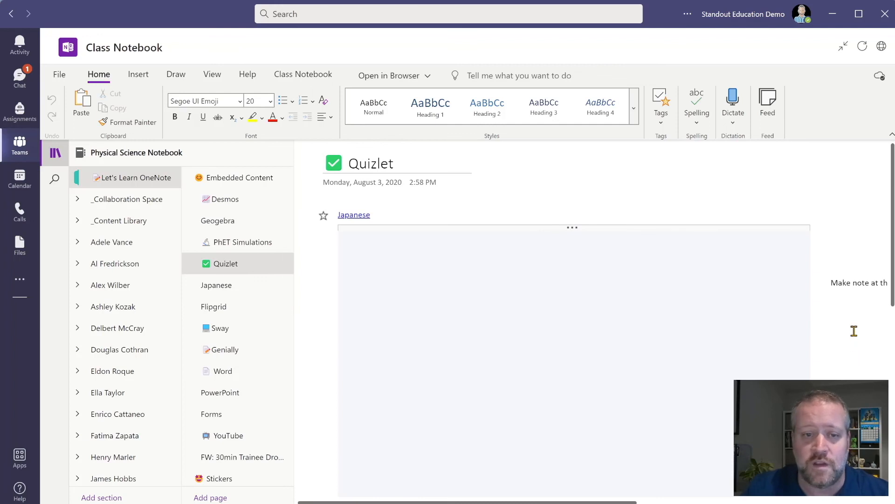
pyautogui.scroll(-2, 854, 331)
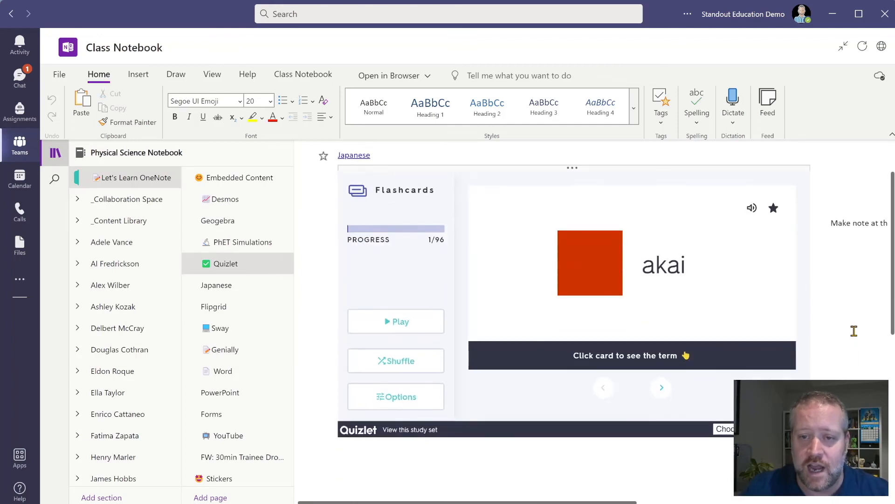
pyautogui.click(712, 300)
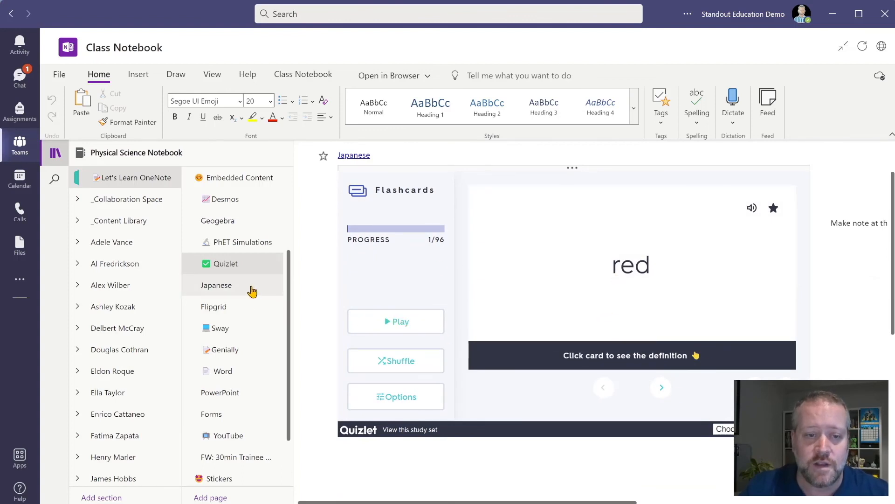
# Step: View the Flipgrid page, and read through the embedded presentation about solar power on the Sway page
pyautogui.click(245, 315)
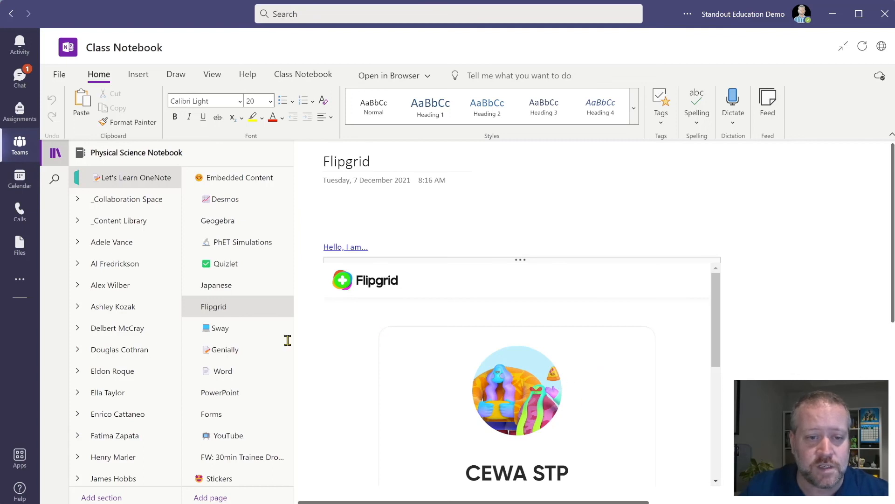
pyautogui.click(253, 329)
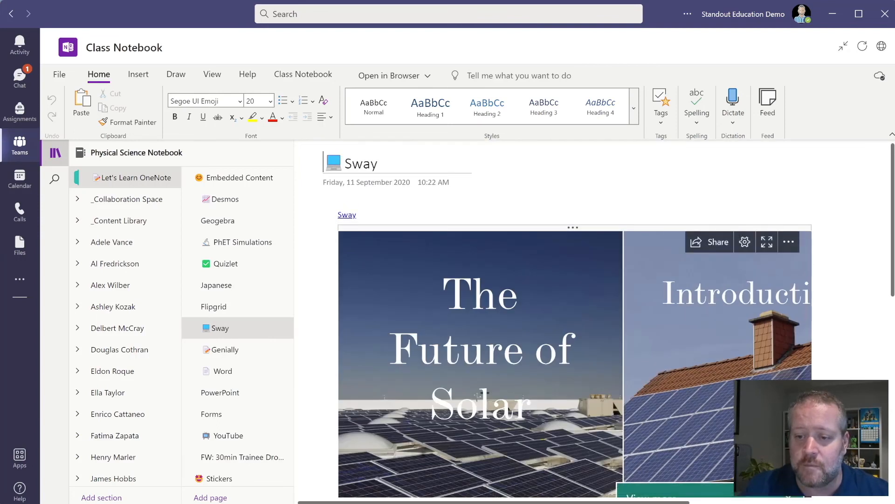
pyautogui.scroll(-1, 573, 317)
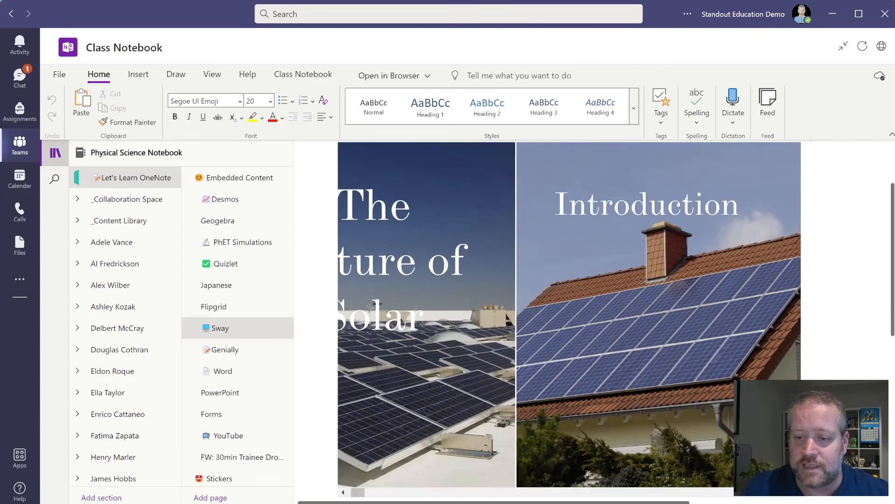
pyautogui.scroll(-10, 574, 317)
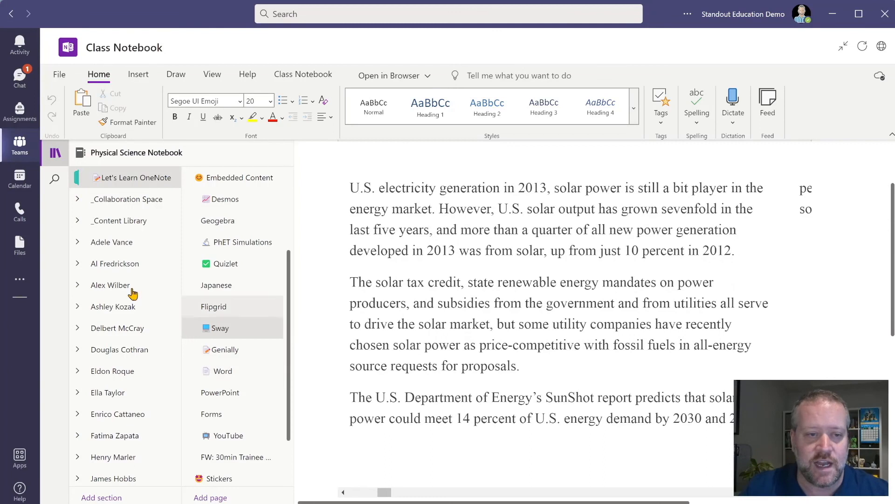
# Step: View the To Kill A Mockingbird choice board on the Genially page and the Romeo and Juliet quiz on the Forms page
pyautogui.click(217, 353)
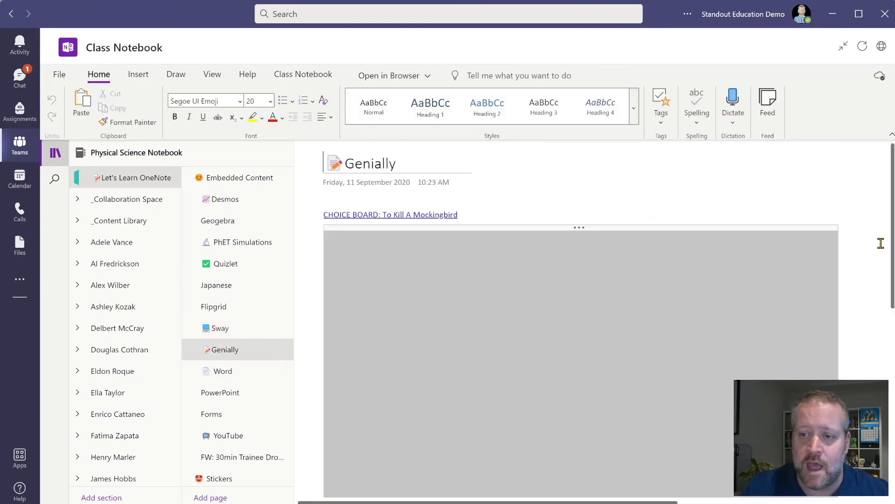
pyautogui.scroll(-2, 877, 243)
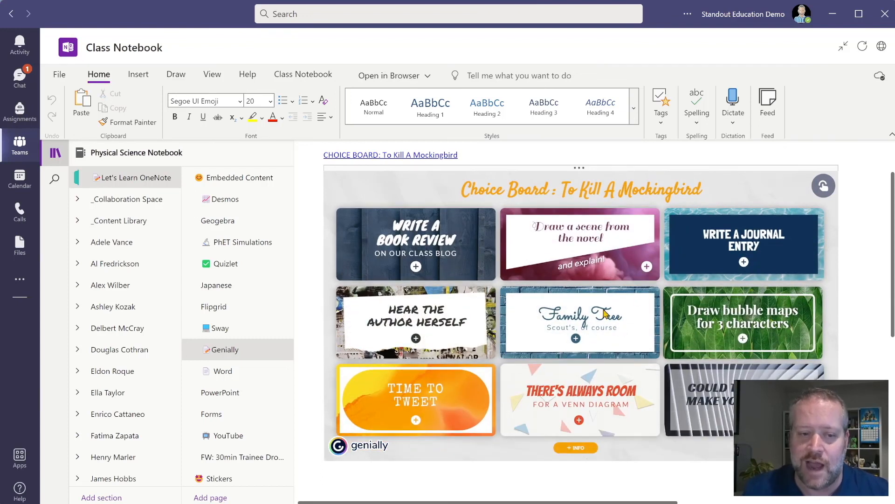
pyautogui.click(252, 417)
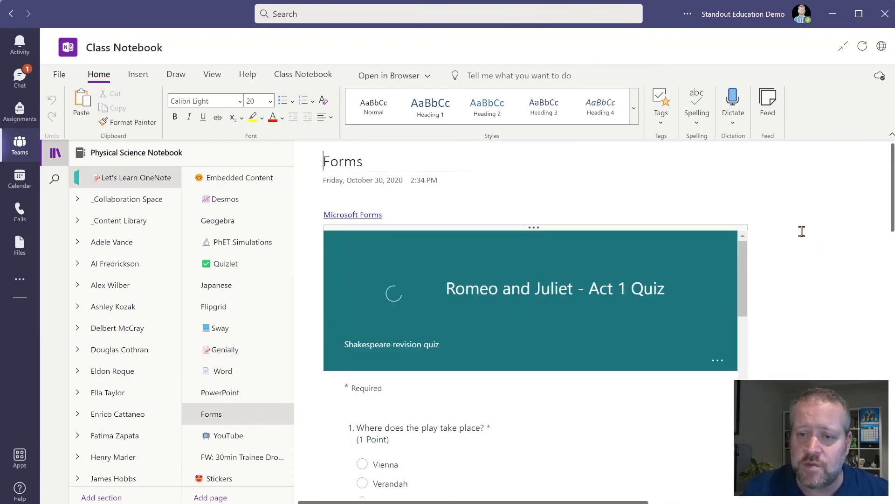
pyautogui.scroll(-1, 801, 232)
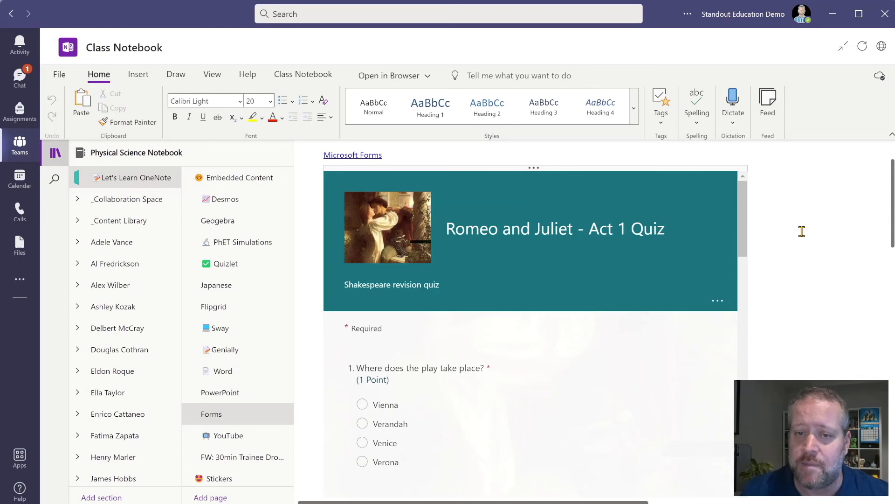
pyautogui.scroll(-3, 703, 298)
pyautogui.scroll(3, 703, 299)
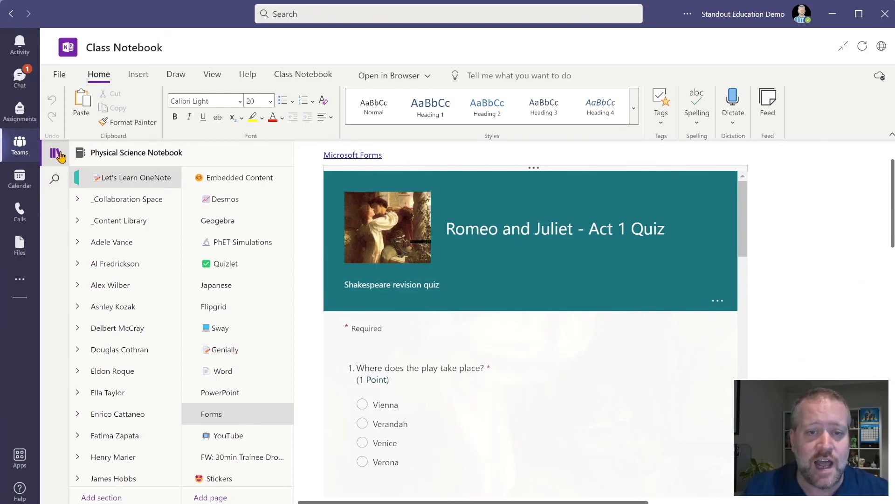
# Step: Return to the Genially page, hide the notebook navigation and look over the full choice board
pyautogui.click(252, 353)
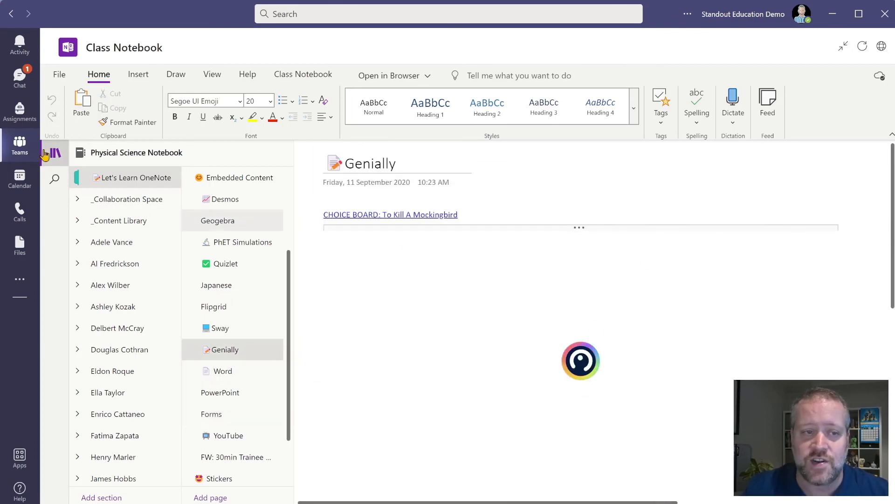
pyautogui.click(55, 154)
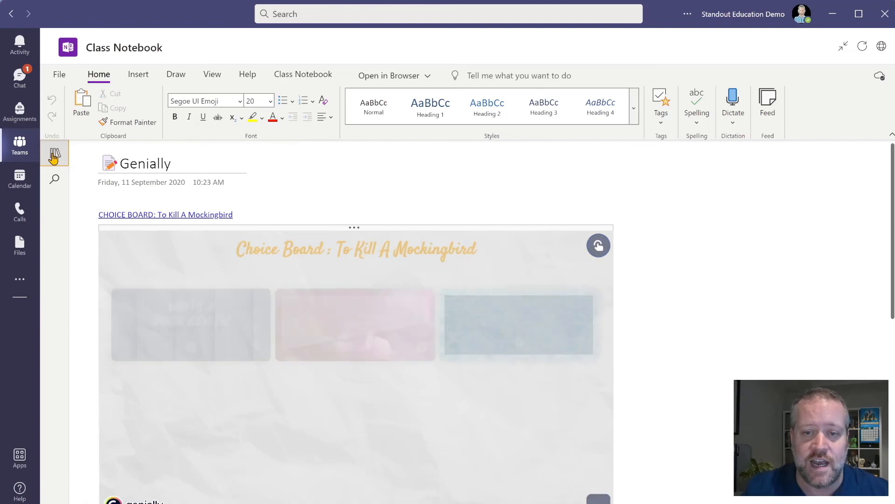
pyautogui.scroll(-5, 716, 245)
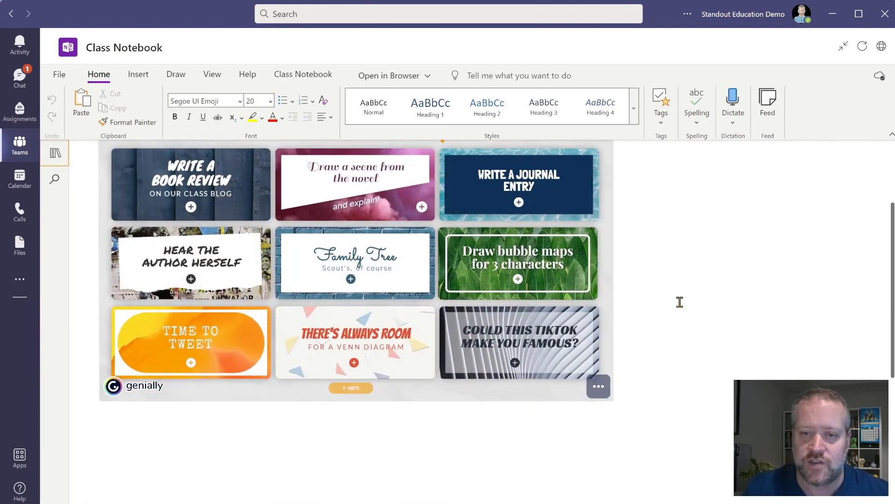
pyautogui.scroll(5, 672, 302)
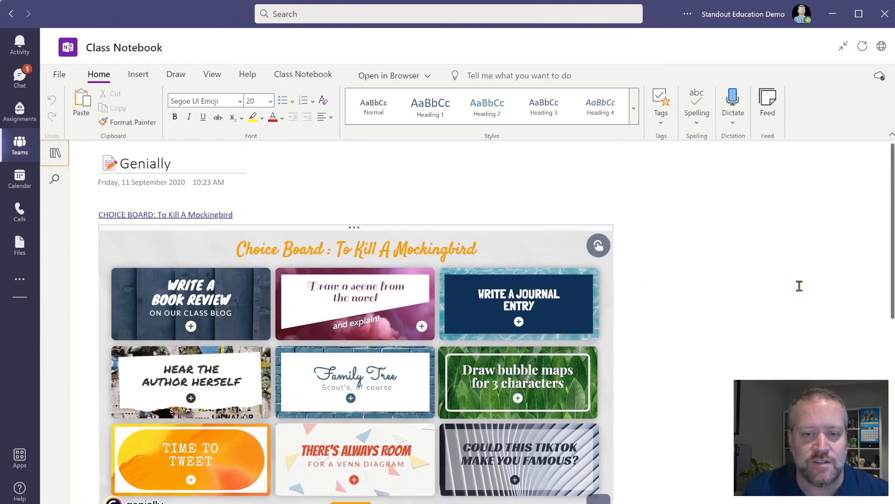
pyautogui.scroll(-2, 786, 278)
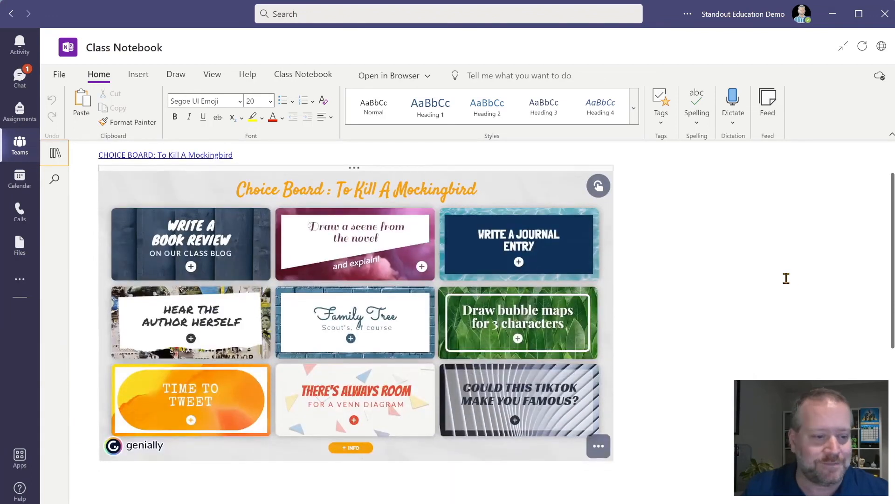
pyautogui.scroll(2, 786, 278)
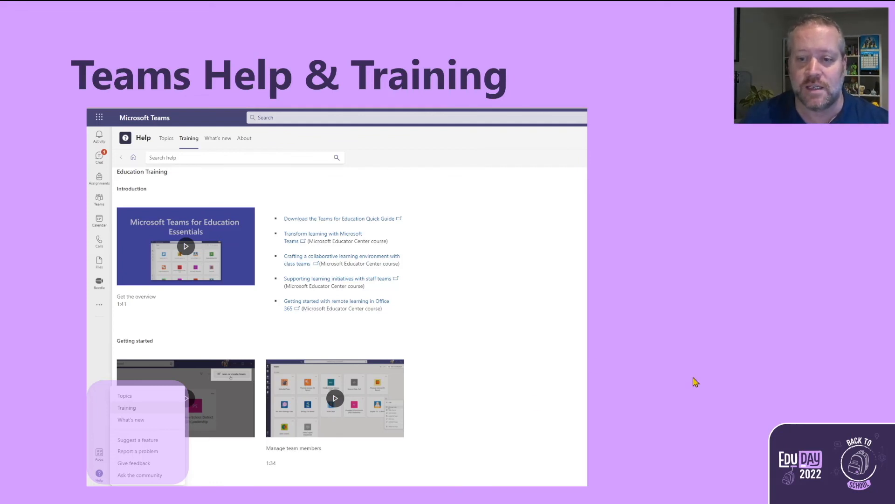
pyautogui.click(699, 400)
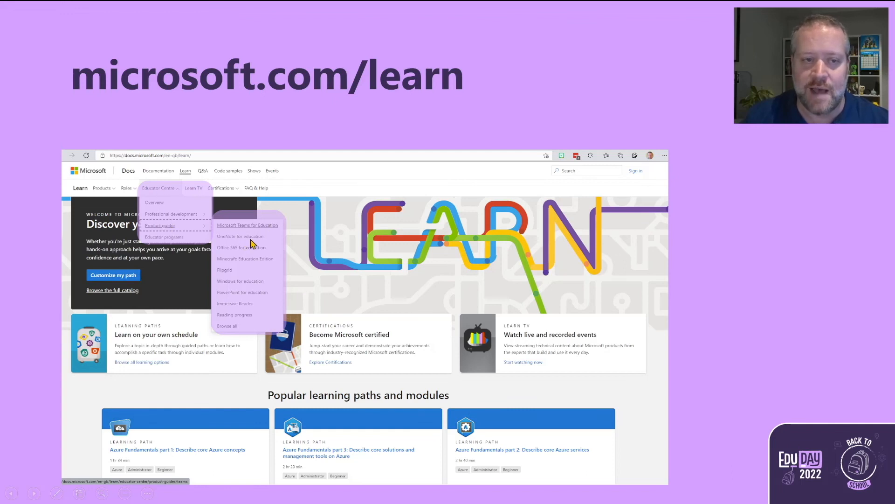
pyautogui.click(737, 379)
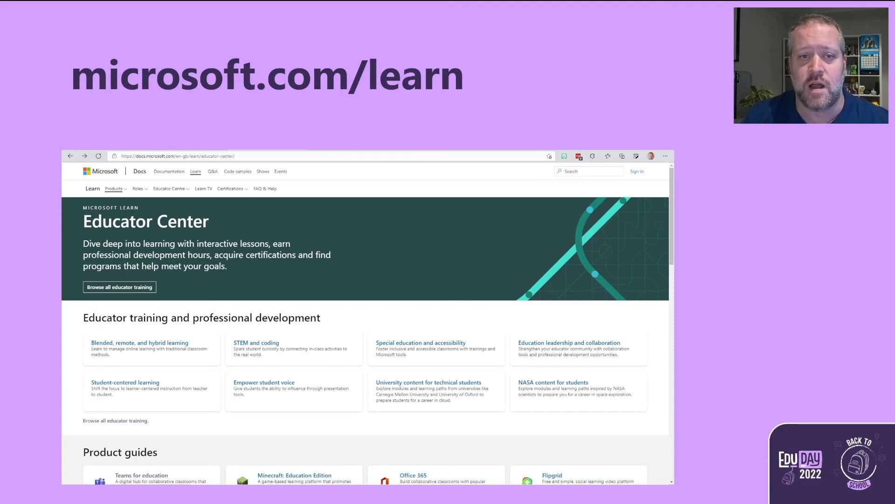
pyautogui.click(757, 371)
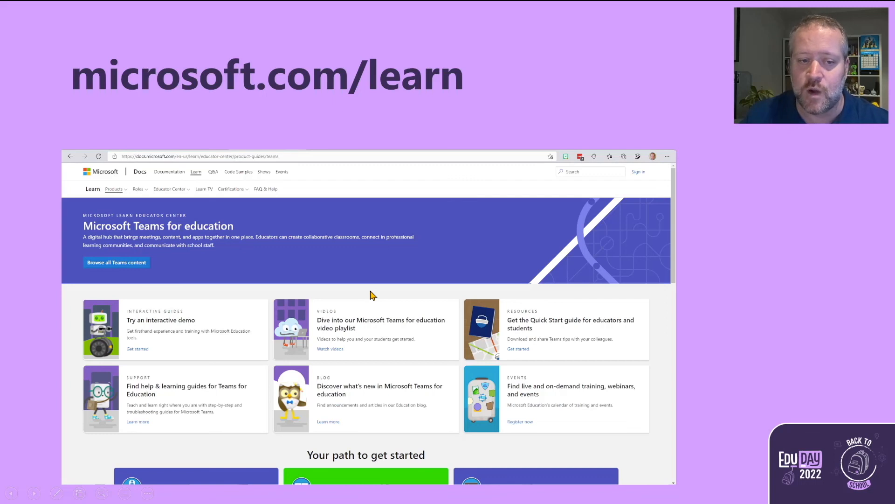
pyautogui.click(702, 321)
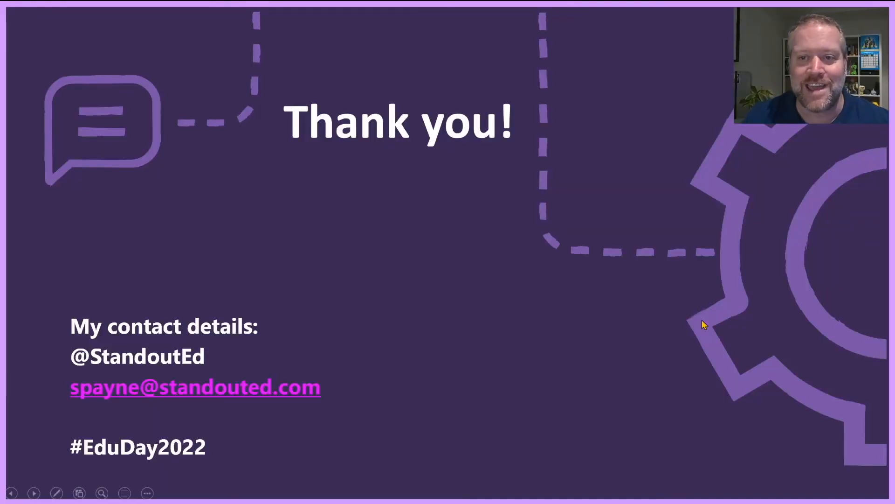